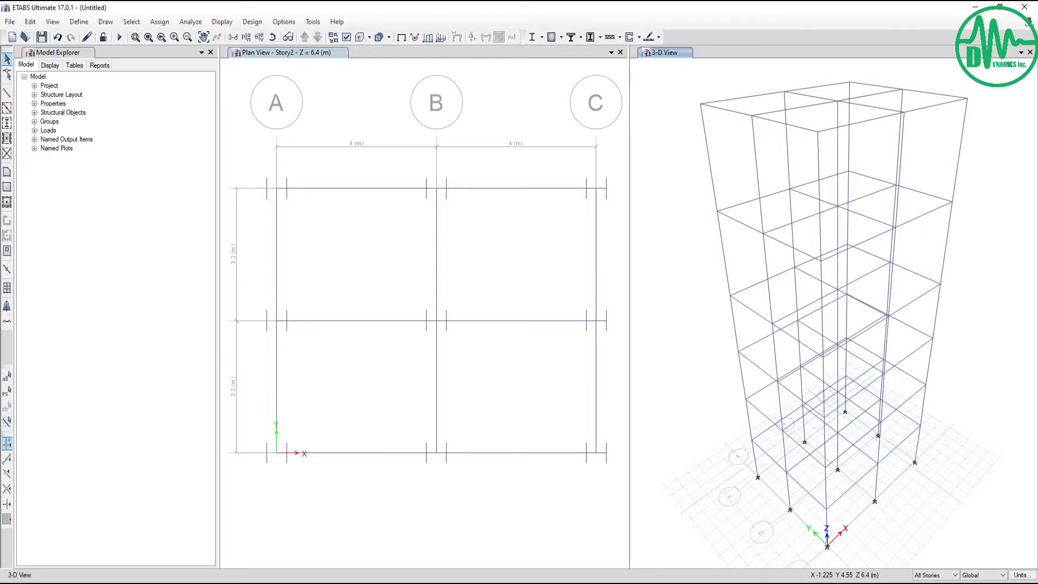
- Check the tutorial lesson document, then return to the ETABS plan view
{"action": "key", "text": "alt+Tab"}
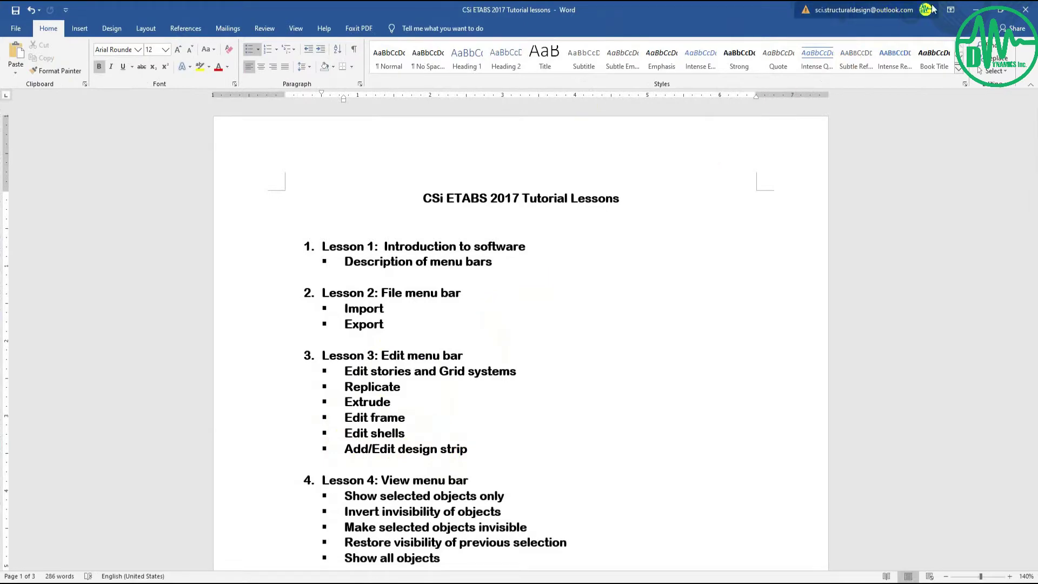
{"action": "left_click", "coordinate": [976, 10]}
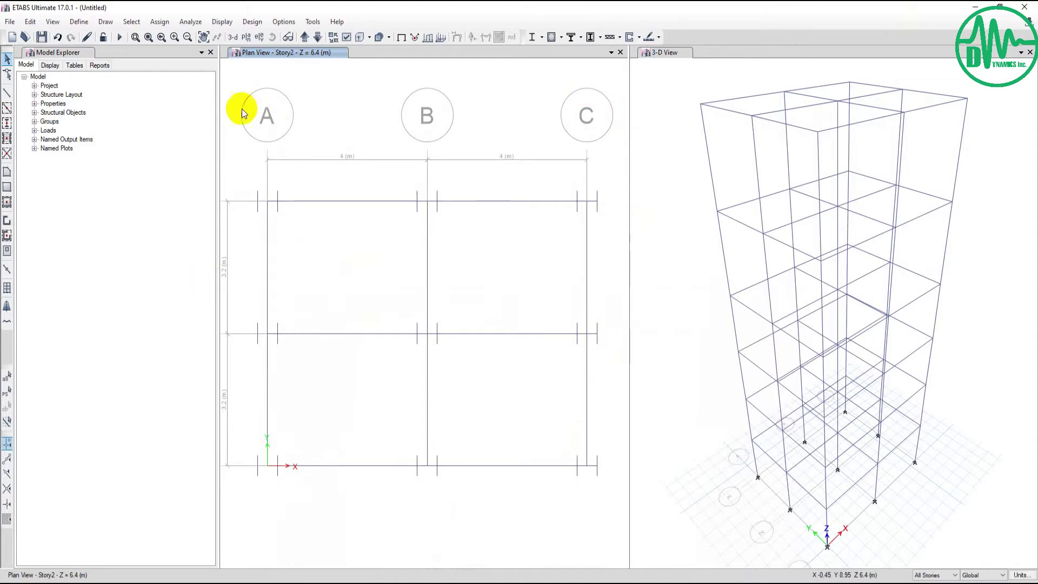
{"action": "middle_click_drag", "start_coordinate": [328, 128], "coordinate": [333, 133]}
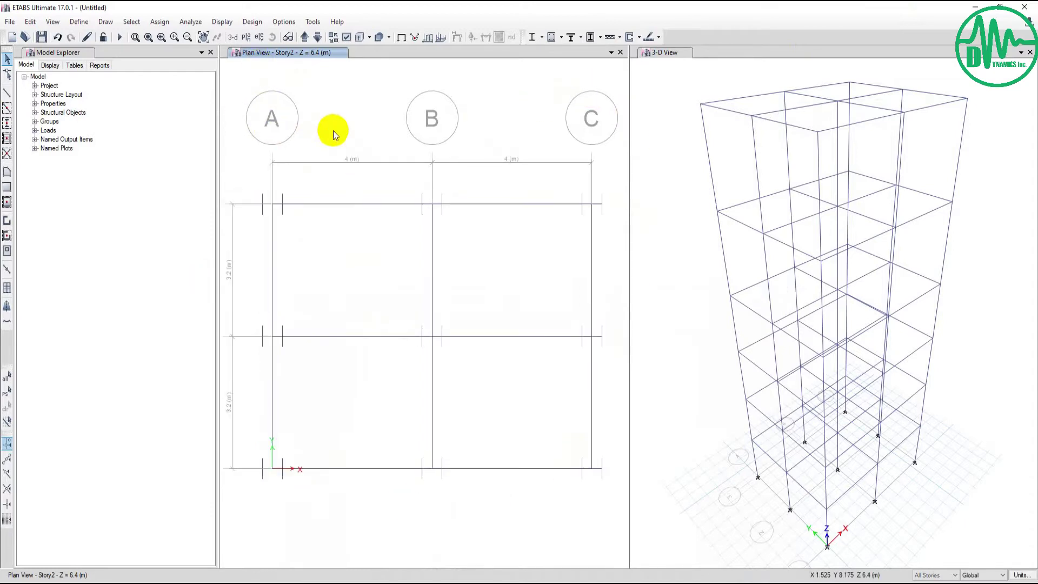
- Clear the selection, select only the top A–B beam, and limit selection to One Story
{"action": "left_click", "coordinate": [29, 21]}
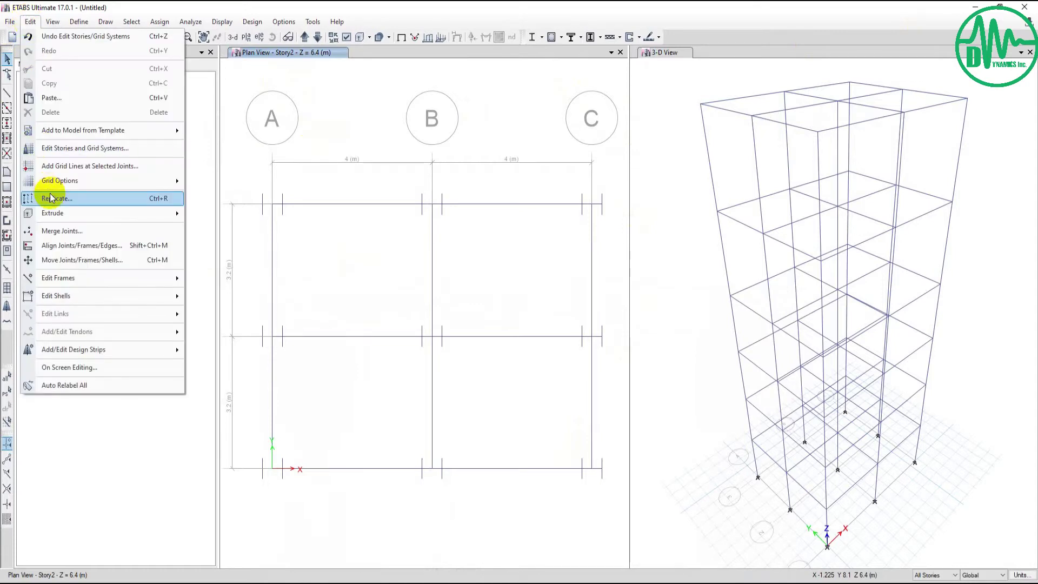
{"action": "mouse_move", "coordinate": [58, 277]}
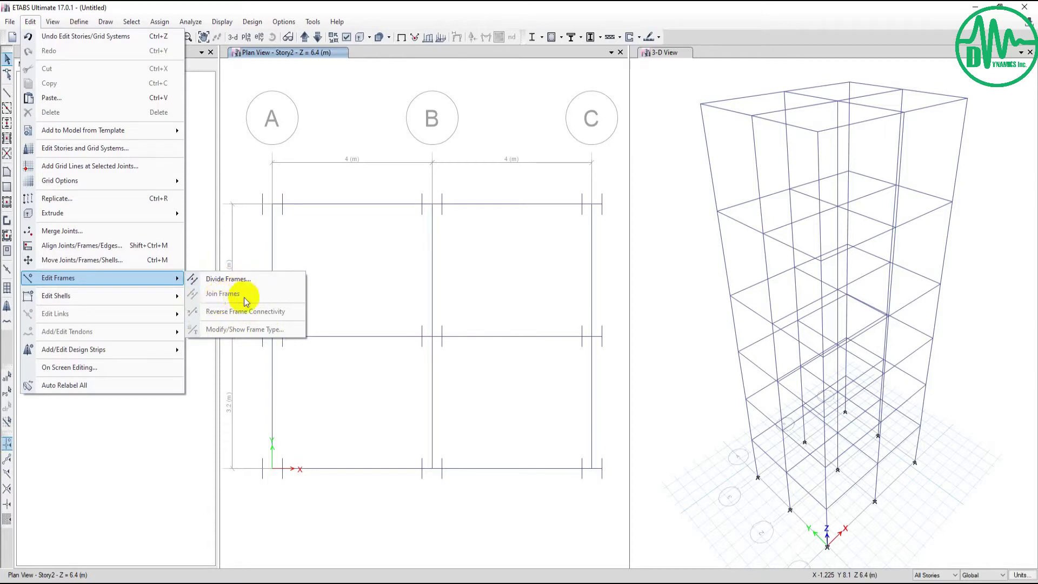
{"action": "left_click", "coordinate": [335, 267]}
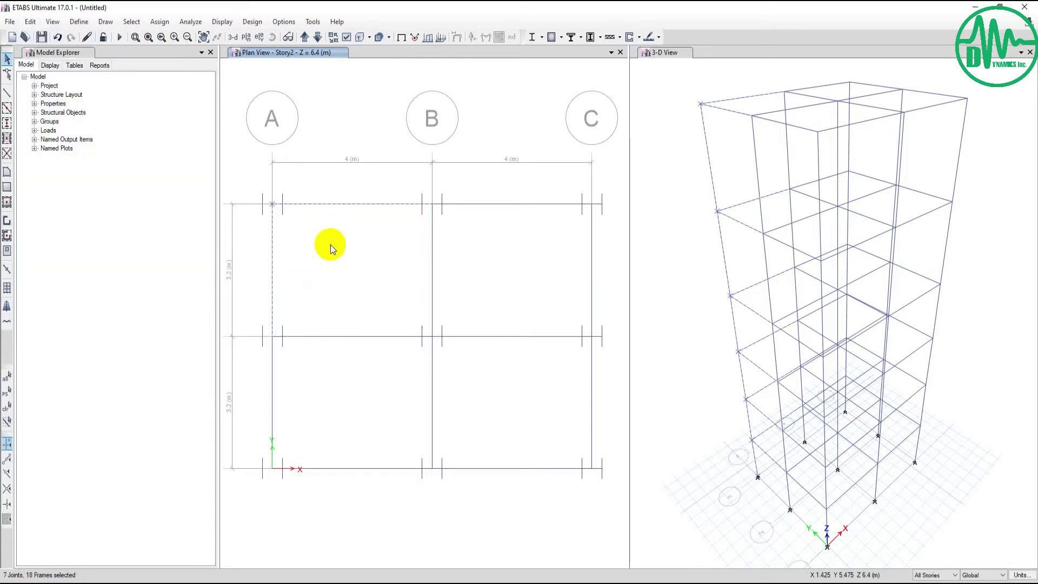
{"action": "left_click", "coordinate": [328, 214]}
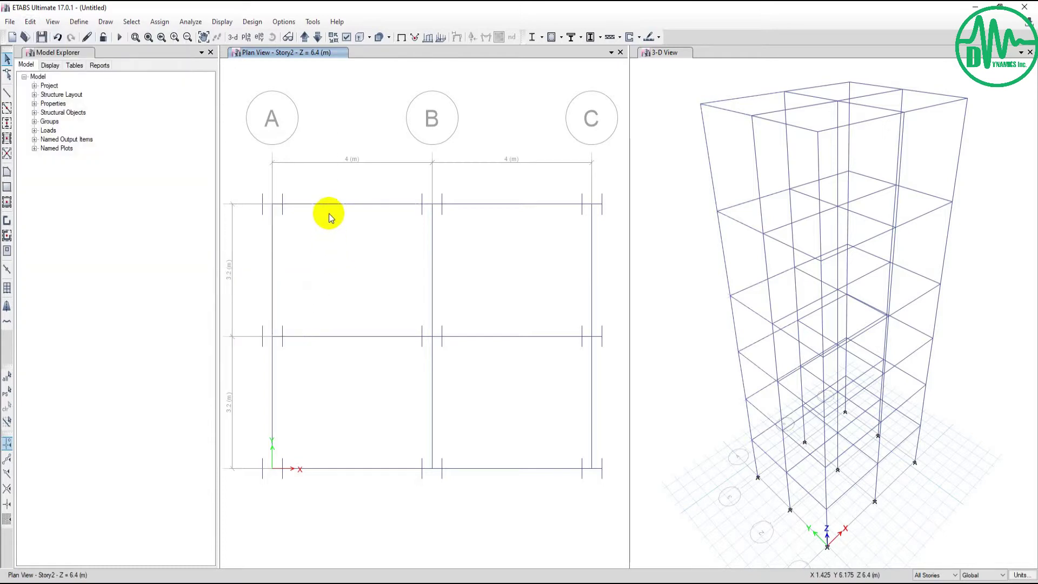
{"action": "left_click", "coordinate": [356, 200]}
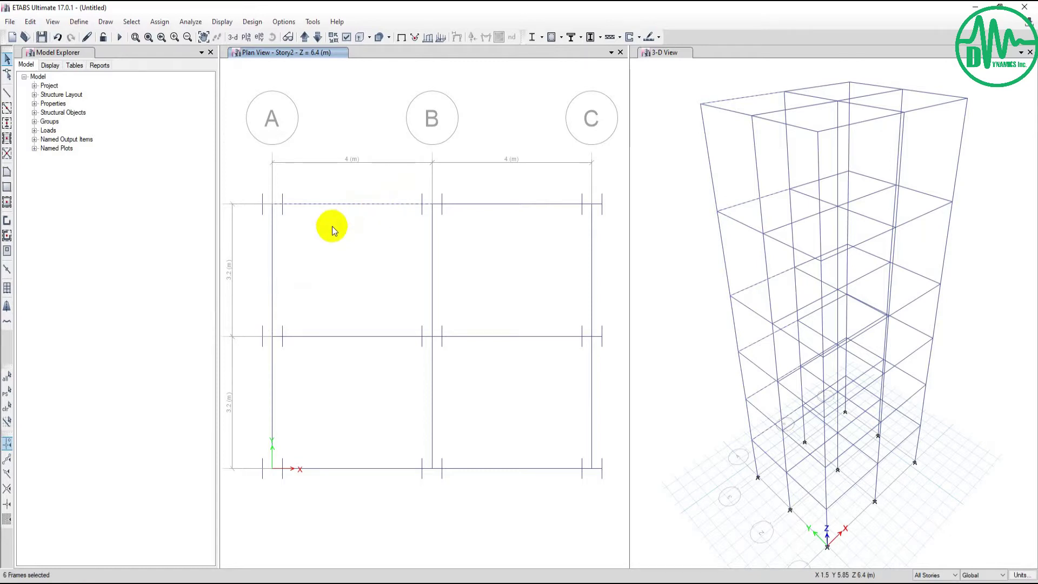
{"action": "left_click", "coordinate": [933, 575]}
{"action": "left_click", "coordinate": [929, 566]}
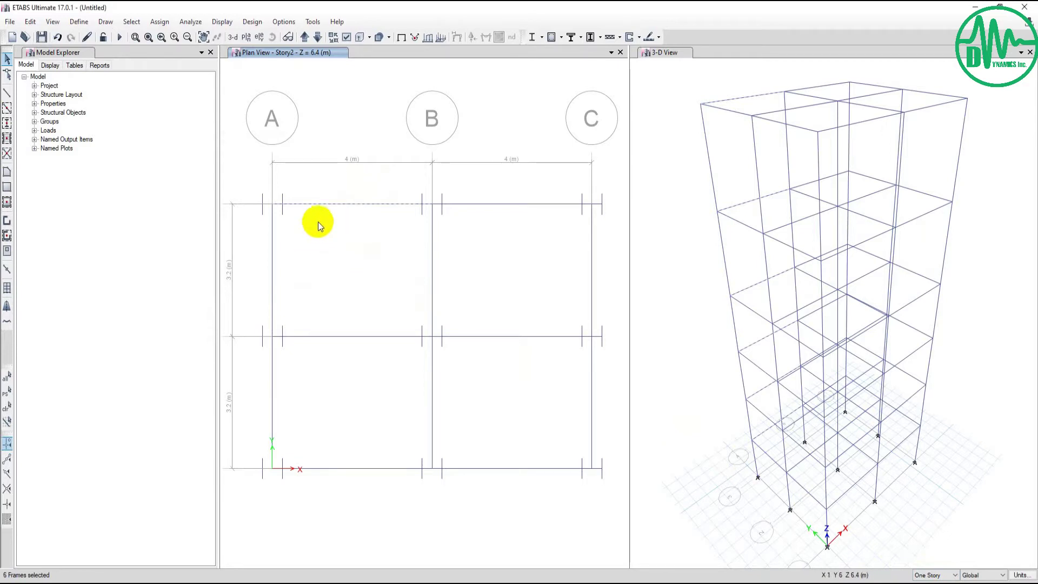
- Divide the selected A–B beam into 3 frame objects via Edit Frames > Divide Frames
{"action": "left_click", "coordinate": [30, 21]}
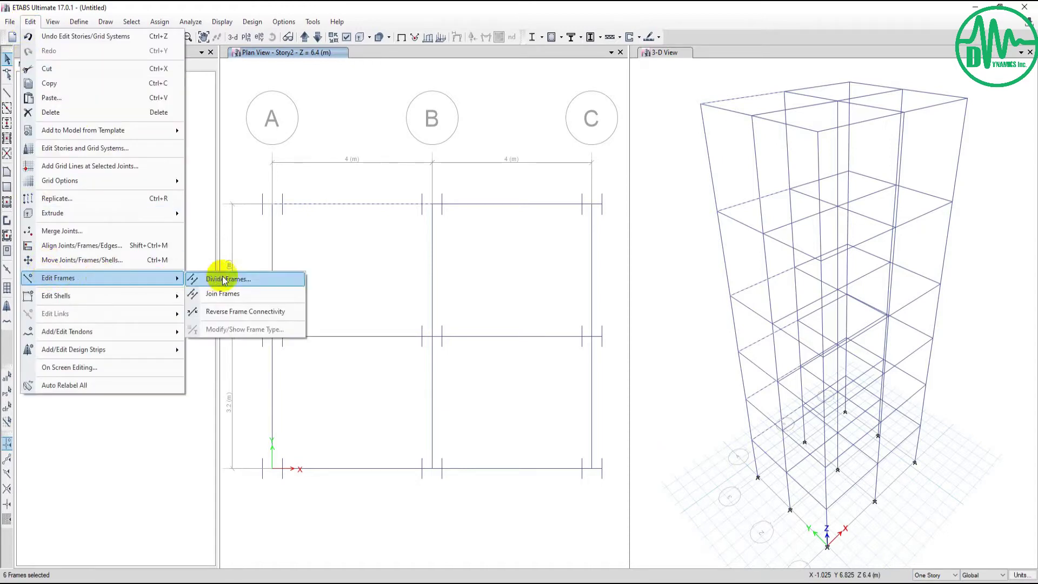
{"action": "left_click", "coordinate": [224, 280]}
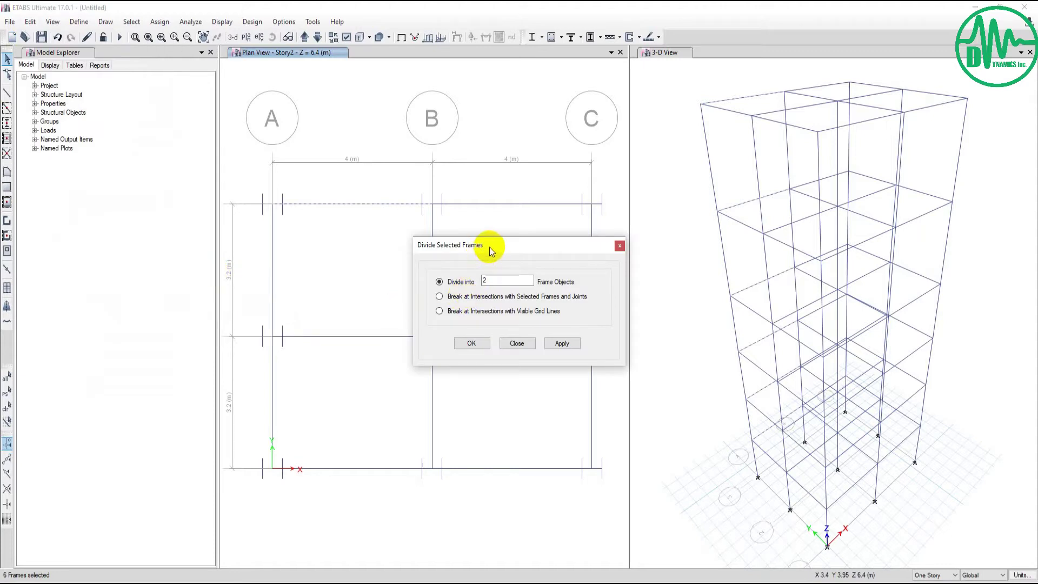
{"action": "left_click", "coordinate": [490, 281]}
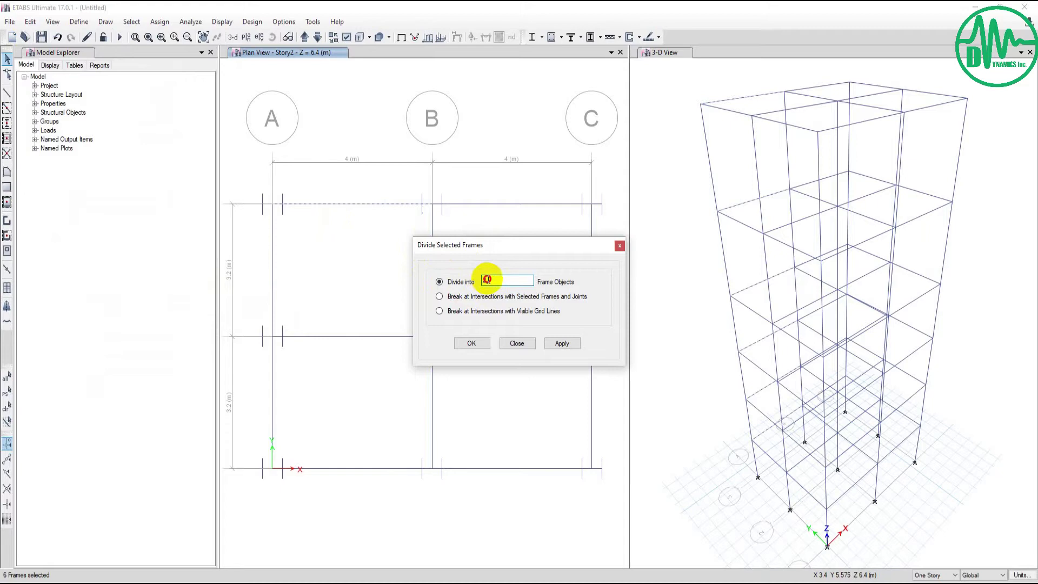
{"action": "double_click", "coordinate": [484, 281]}
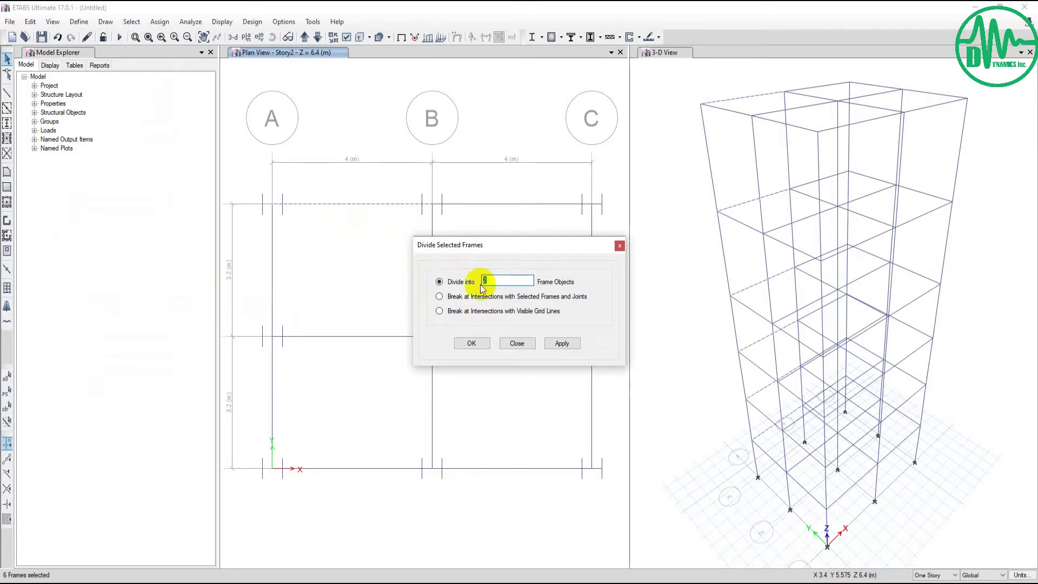
{"action": "type", "text": "3"}
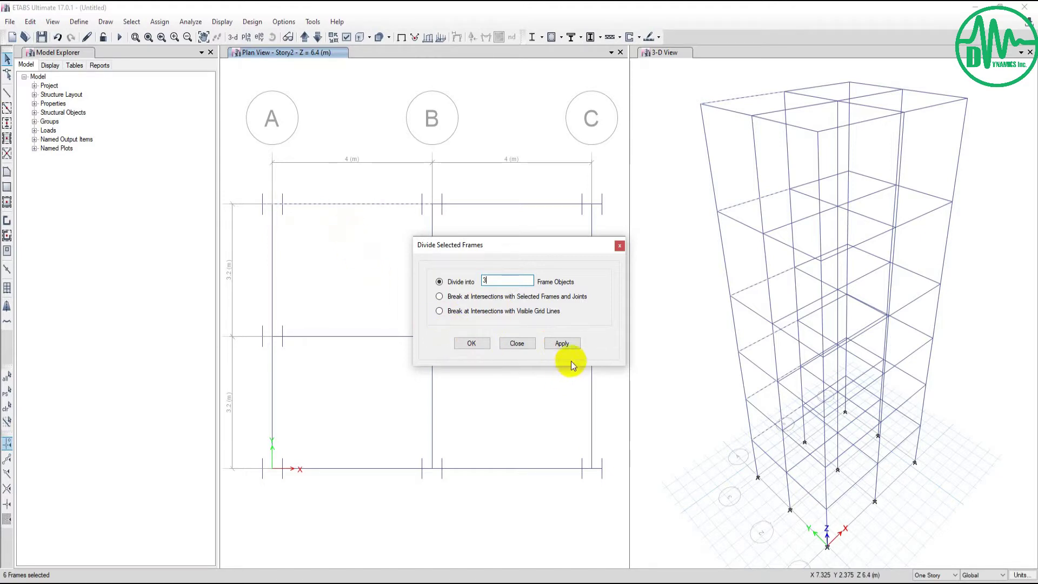
{"action": "left_click", "coordinate": [563, 343]}
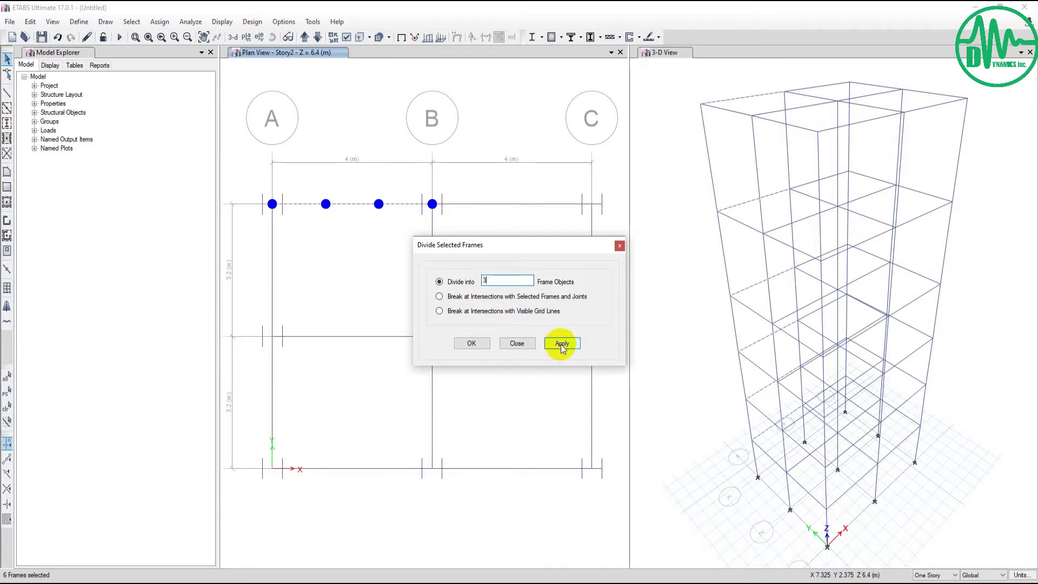
{"action": "left_click", "coordinate": [560, 345]}
{"action": "left_click", "coordinate": [469, 345]}
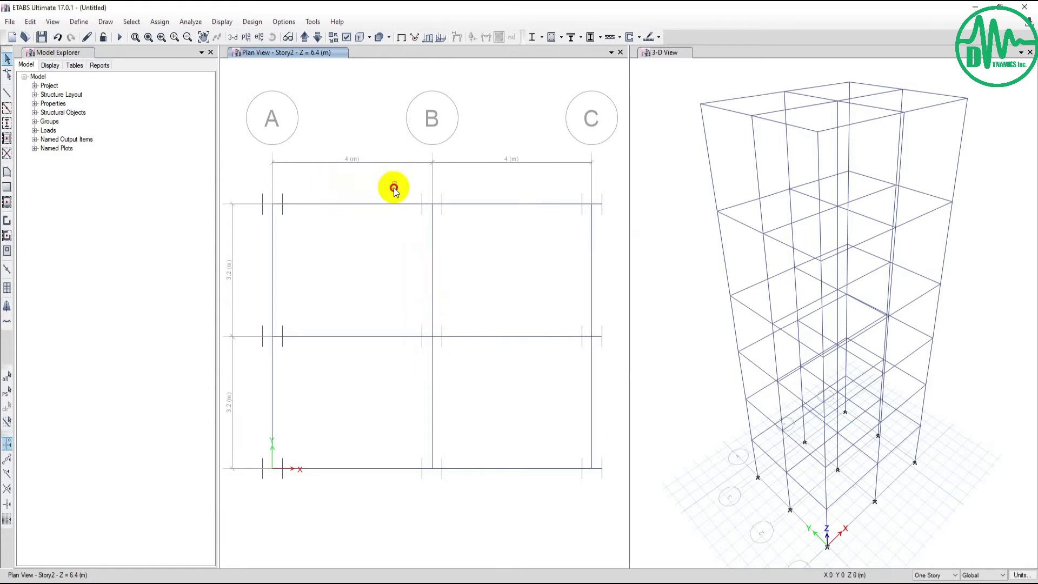
- Window-select the three divided A–B beam pieces and their two intermediate joints
{"action": "left_click_drag", "start_coordinate": [397, 180], "coordinate": [299, 229]}
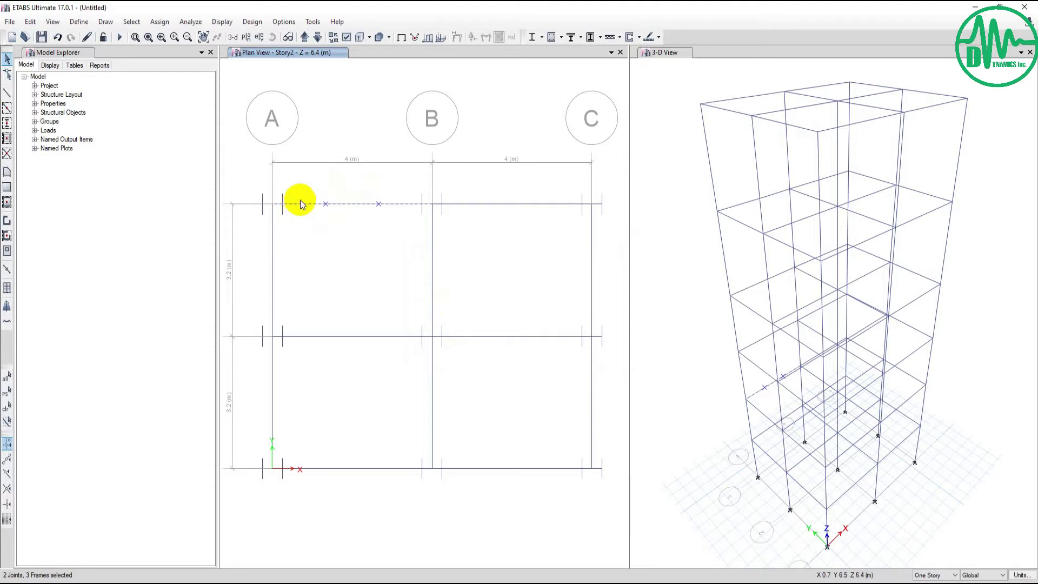
{"action": "left_click", "coordinate": [347, 206]}
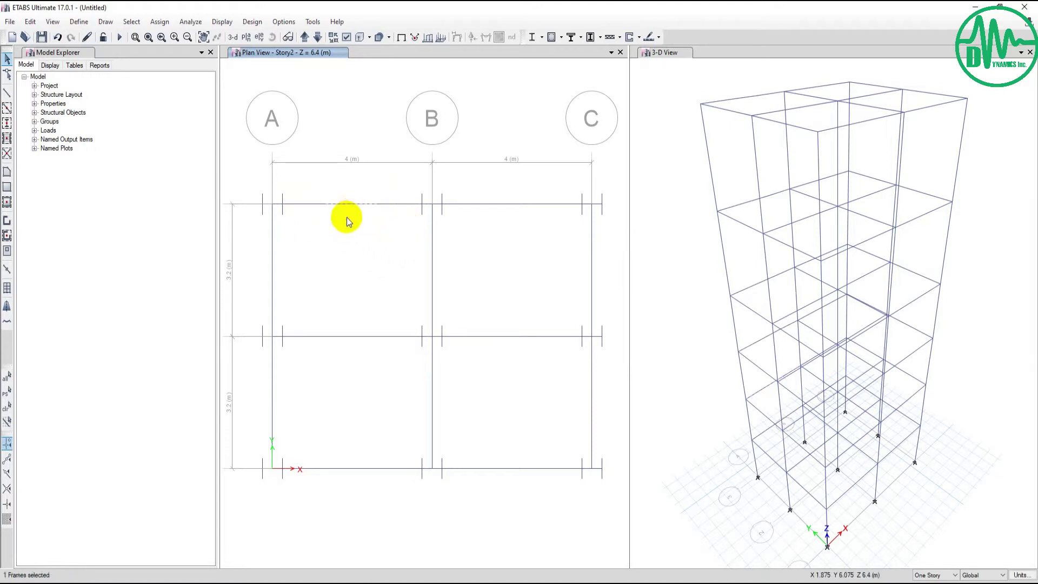
{"action": "left_click", "coordinate": [346, 218]}
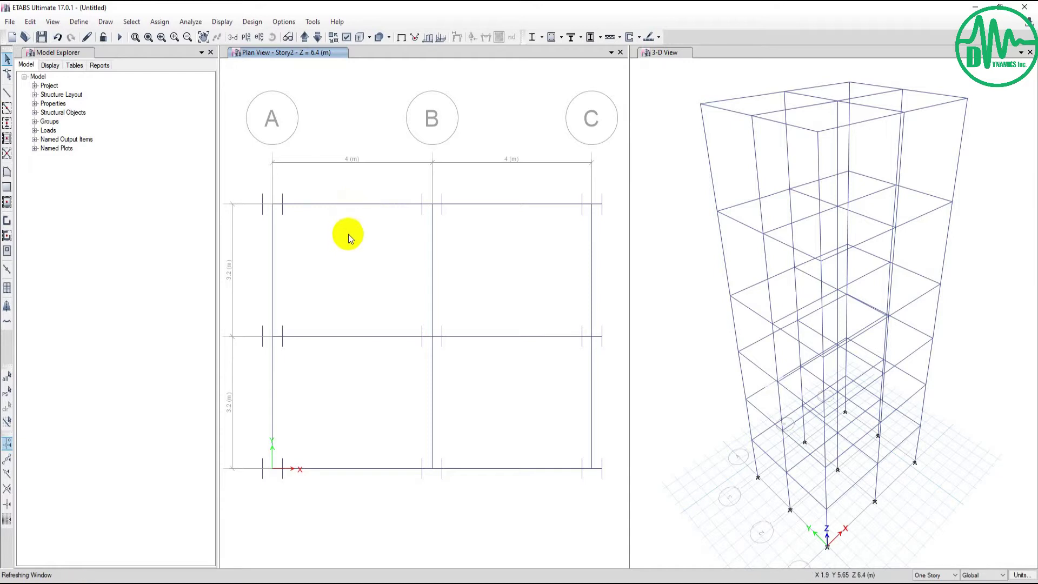
{"action": "left_click_drag", "start_coordinate": [391, 195], "coordinate": [327, 220]}
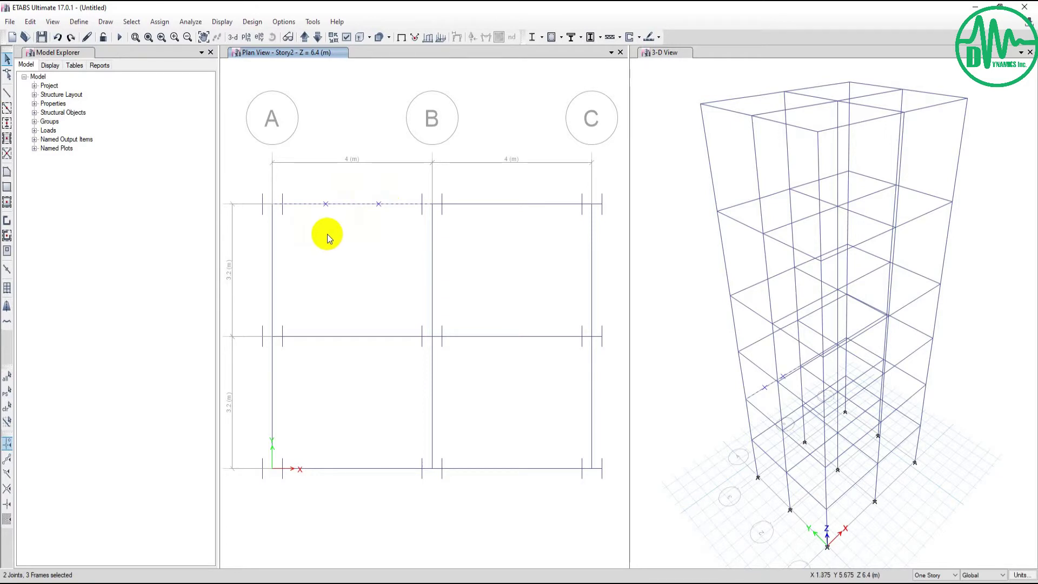
{"action": "left_click", "coordinate": [341, 244]}
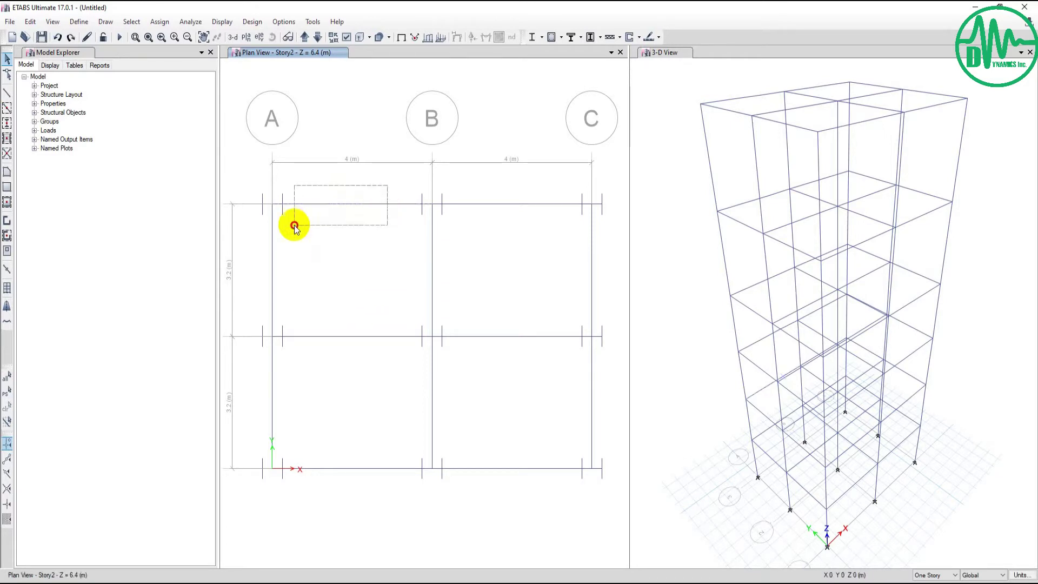
{"action": "left_click_drag", "start_coordinate": [388, 183], "coordinate": [295, 223]}
{"action": "left_click", "coordinate": [359, 215]}
{"action": "left_click_drag", "start_coordinate": [395, 184], "coordinate": [302, 235]}
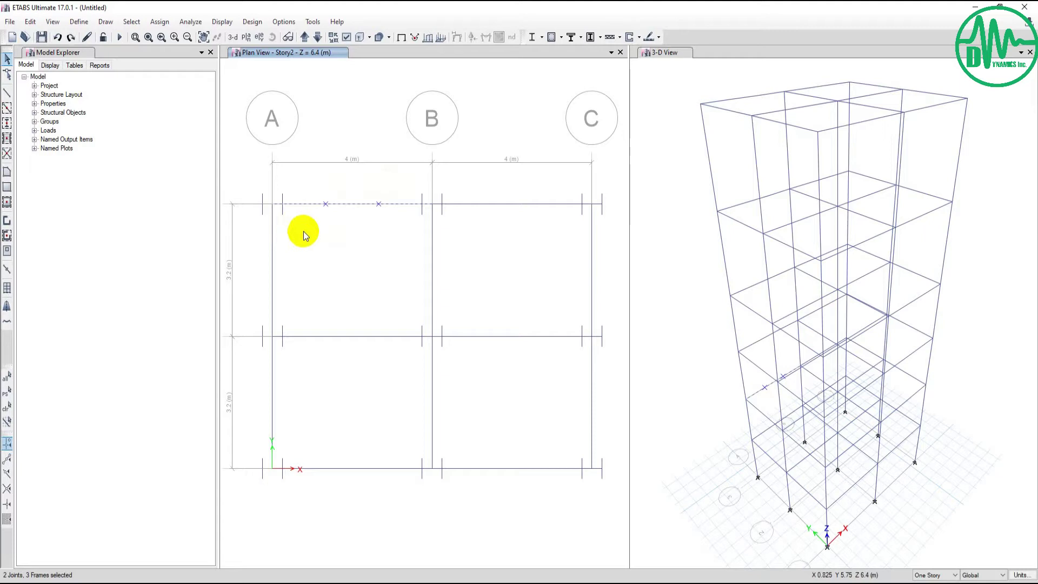
{"action": "left_click", "coordinate": [288, 225]}
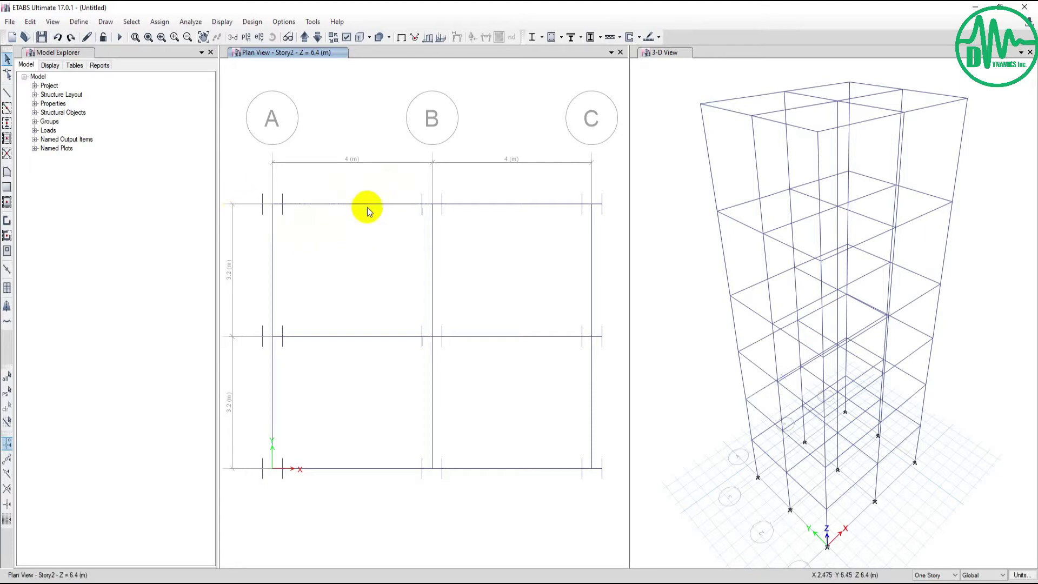
{"action": "left_click_drag", "start_coordinate": [387, 189], "coordinate": [306, 223]}
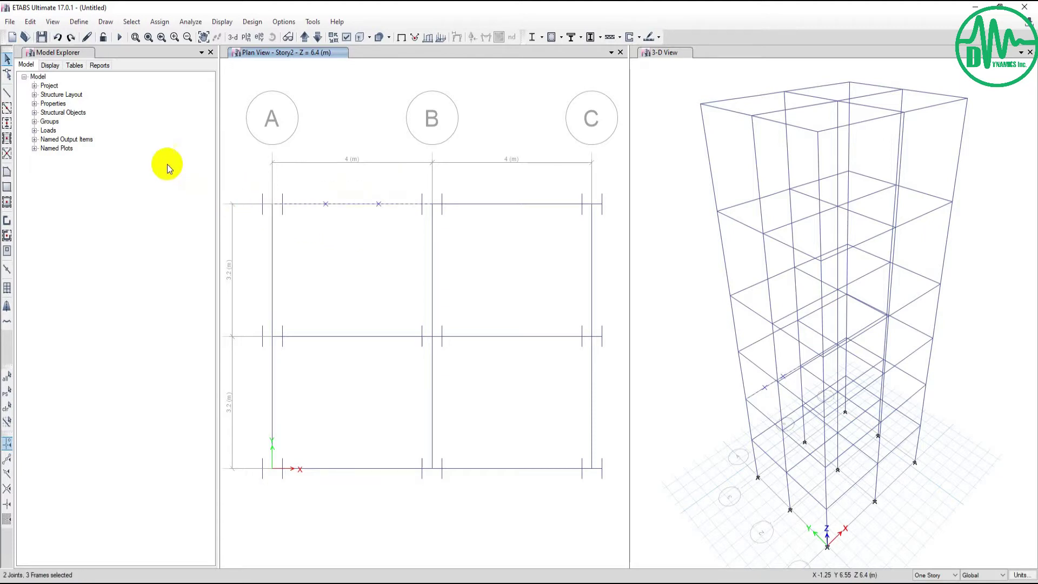
- Join the three selected beam pieces back into one A–B beam, then clear the selection
{"action": "left_click", "coordinate": [30, 21]}
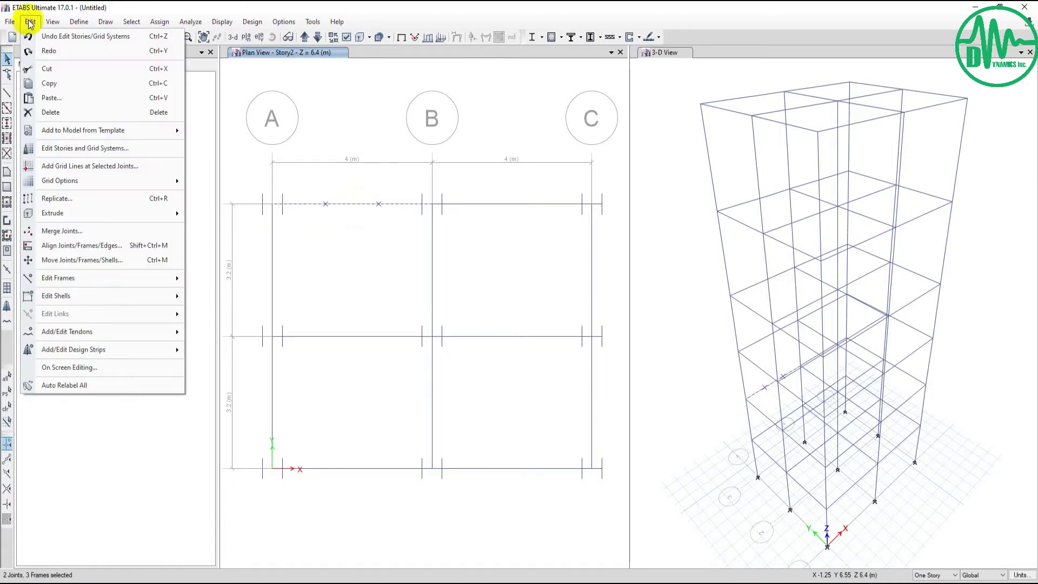
{"action": "mouse_move", "coordinate": [59, 278]}
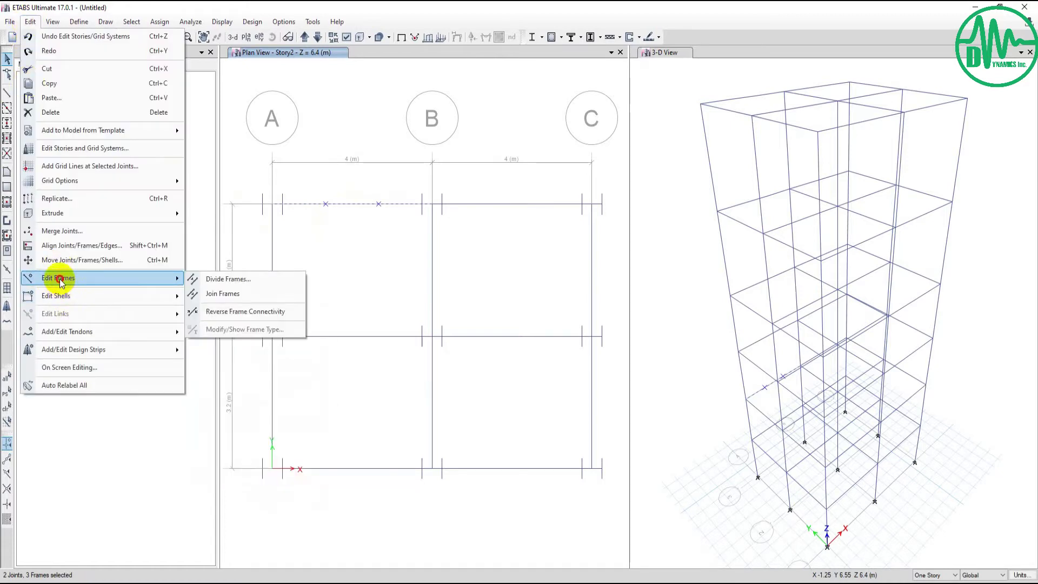
{"action": "left_click", "coordinate": [215, 295]}
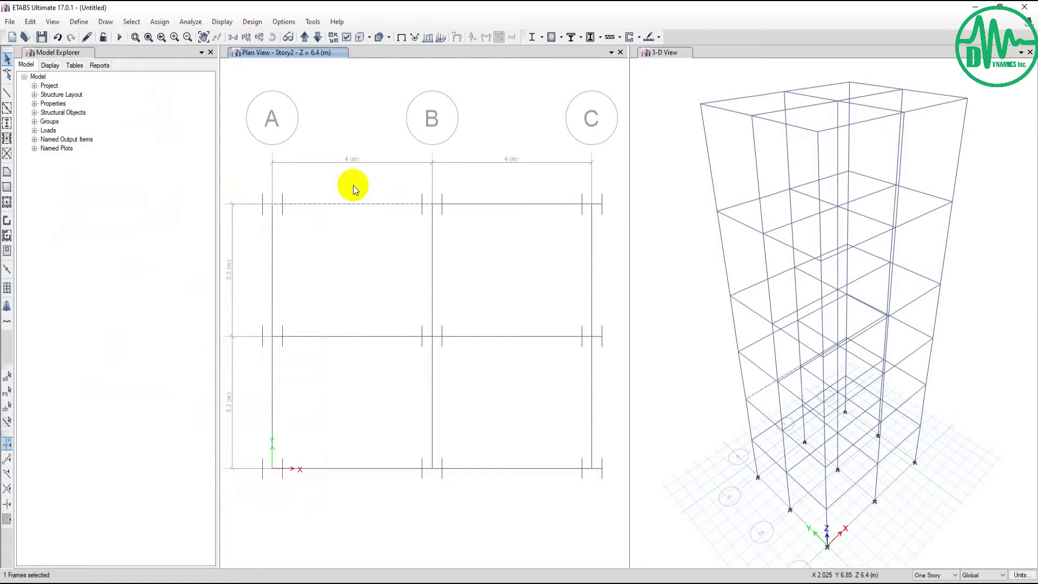
{"action": "left_click", "coordinate": [353, 232]}
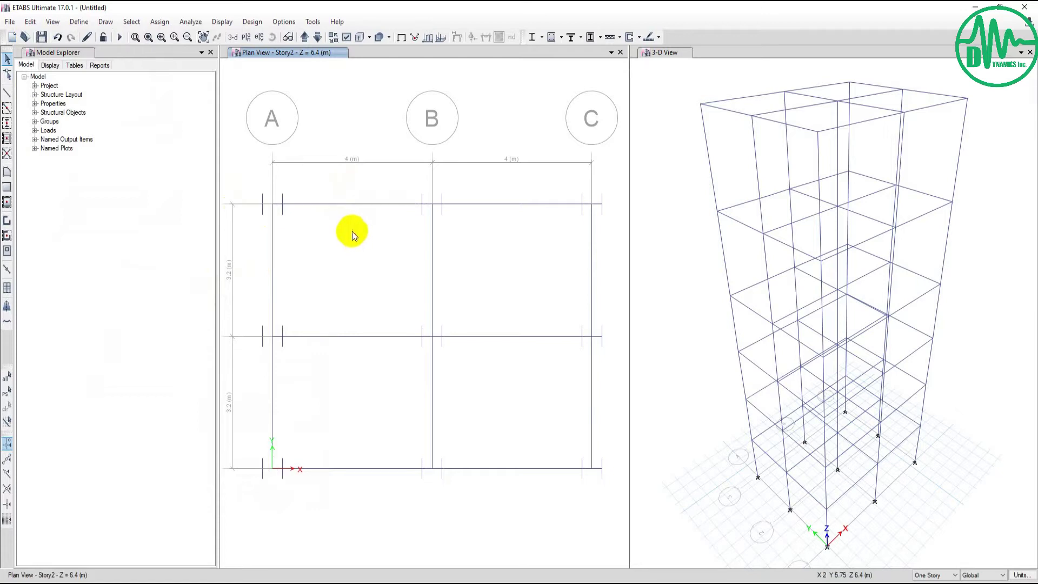
{"action": "scroll", "coordinate": [459, 288], "scroll_direction": "up", "scroll_amount": 5}
{"action": "scroll", "coordinate": [413, 252], "scroll_direction": "down", "scroll_amount": 5}
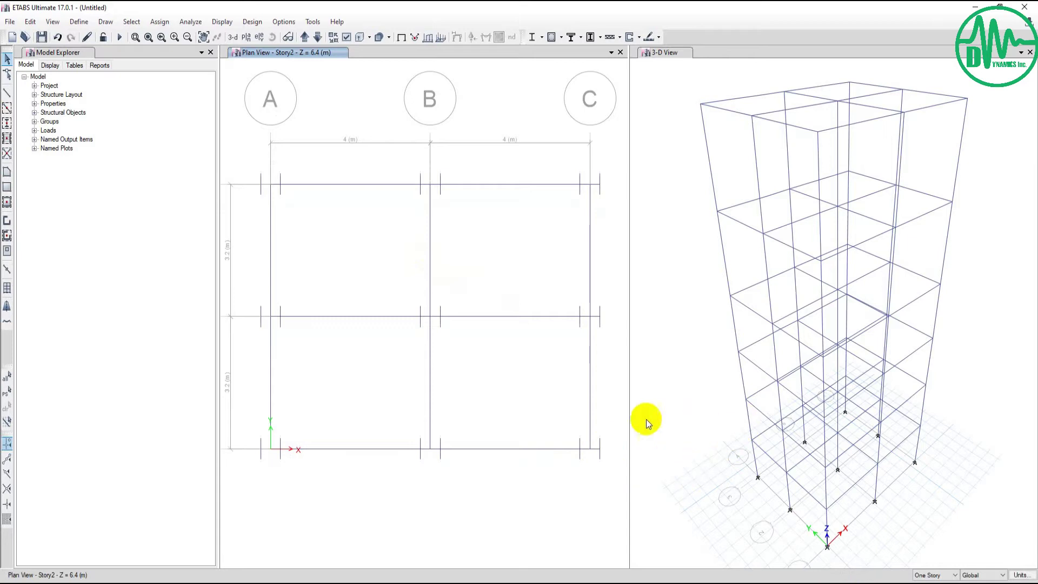
- Pick a frame in the 3-D view and divide it into 3 frame objects
{"action": "left_click", "coordinate": [757, 426]}
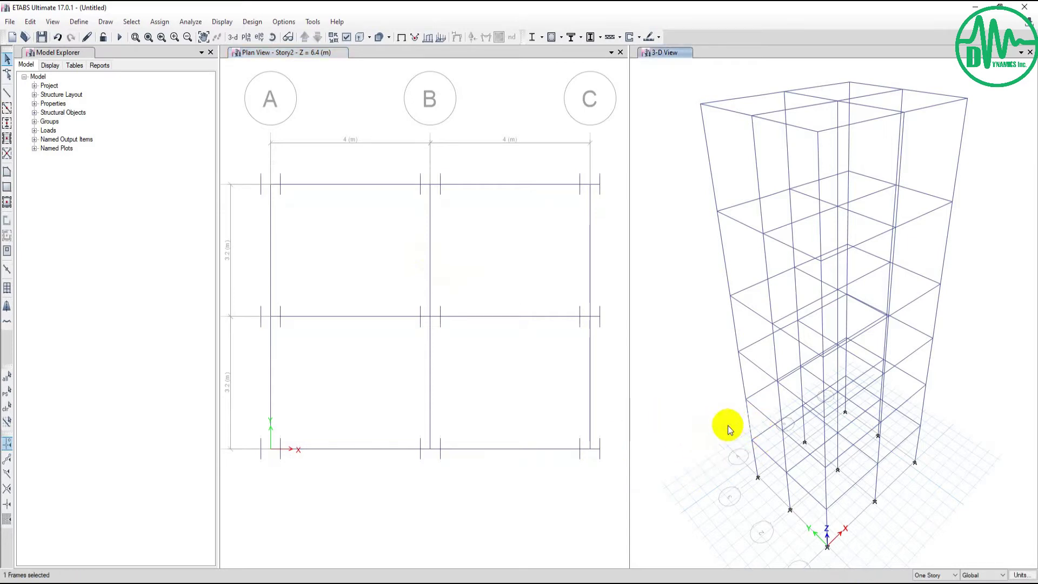
{"action": "left_click", "coordinate": [30, 21]}
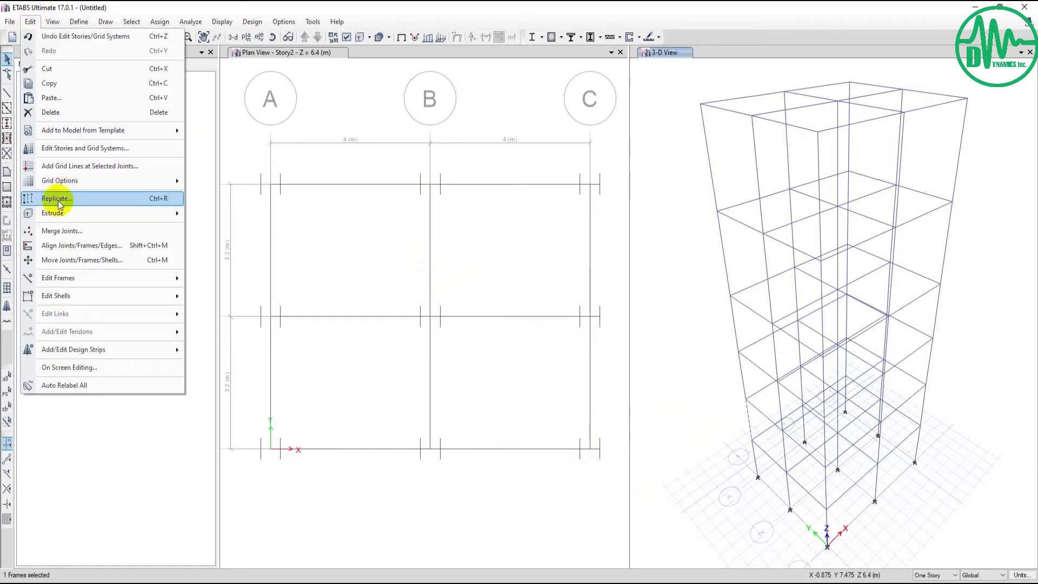
{"action": "mouse_move", "coordinate": [58, 279]}
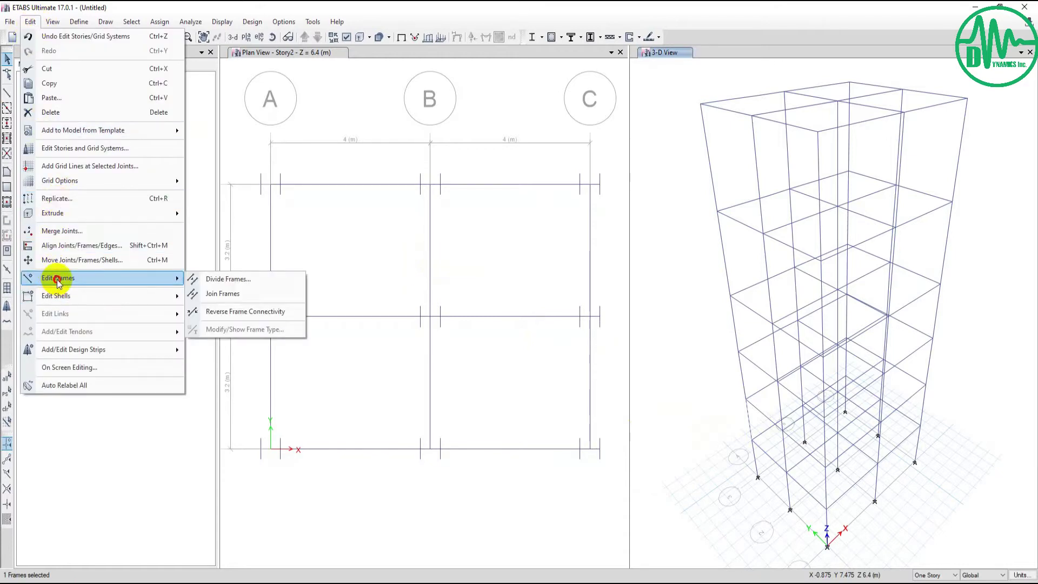
{"action": "left_click", "coordinate": [229, 279]}
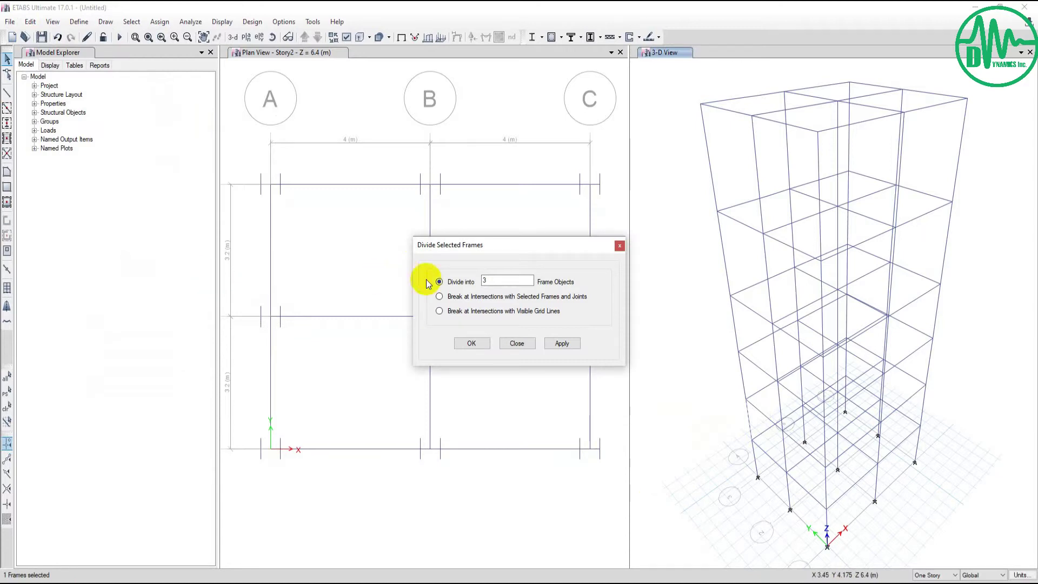
{"action": "double_click", "coordinate": [487, 282]}
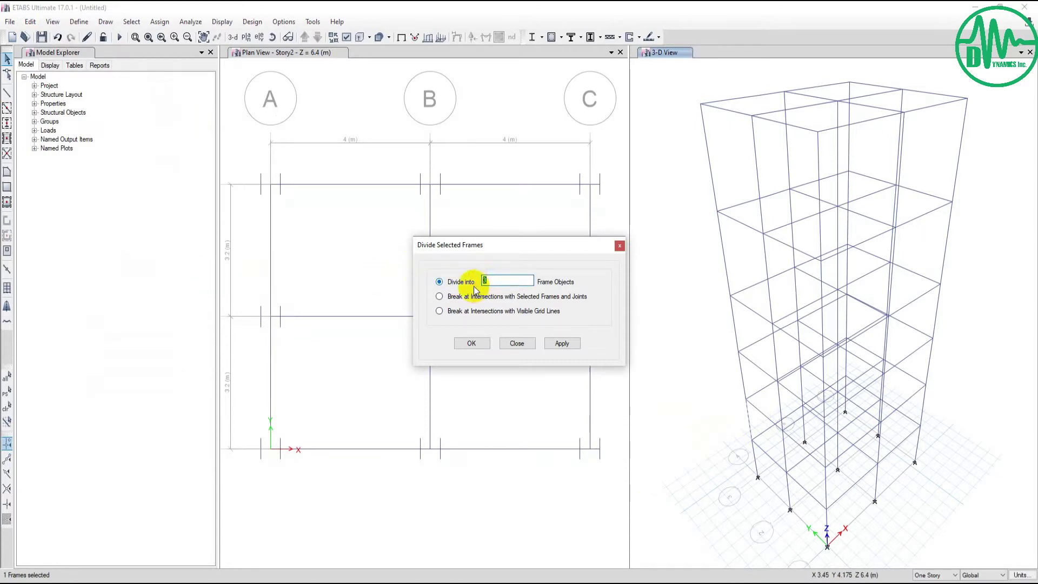
{"action": "type", "text": "3"}
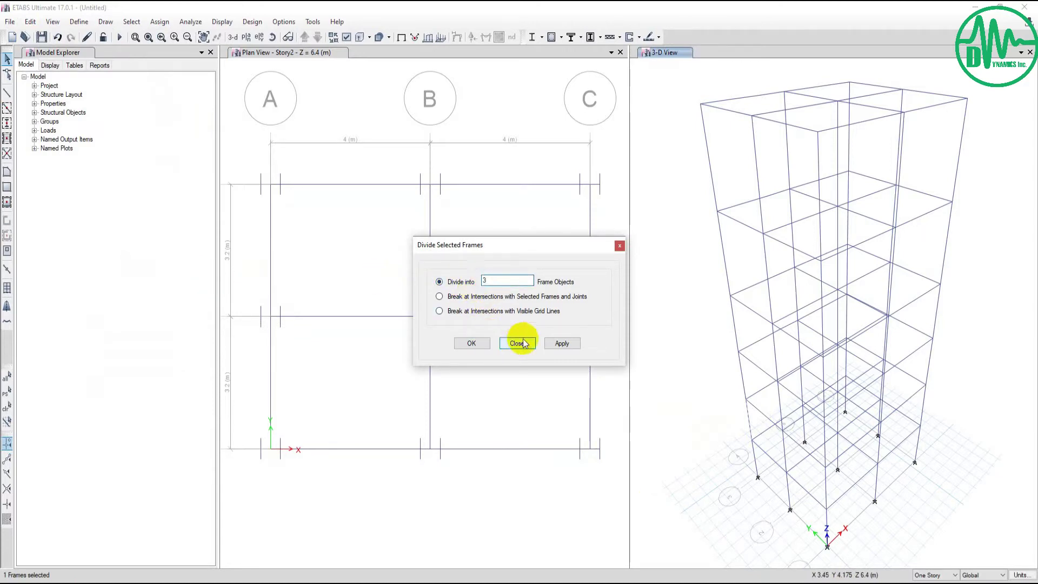
{"action": "left_click", "coordinate": [472, 343]}
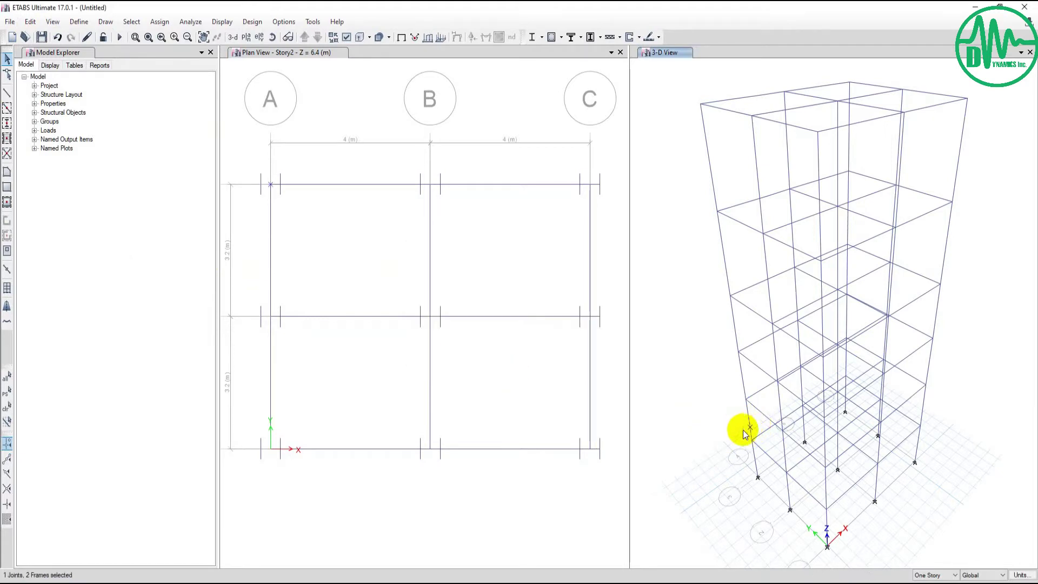
{"action": "scroll", "coordinate": [743, 430], "scroll_direction": "up", "scroll_amount": 5}
- Window-select the three divided column pieces and their two new joints in the 3-D view
{"action": "middle_click_drag", "start_coordinate": [711, 375], "coordinate": [694, 332]}
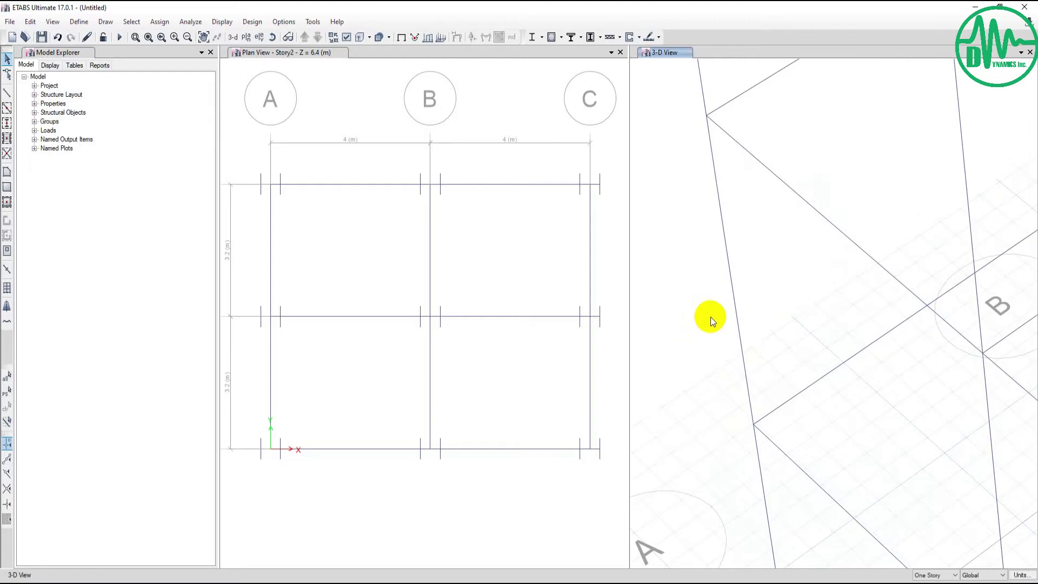
{"action": "left_click", "coordinate": [761, 280]}
{"action": "left_click_drag", "start_coordinate": [725, 199], "coordinate": [677, 243]}
{"action": "left_click_drag", "start_coordinate": [777, 270], "coordinate": [690, 372]}
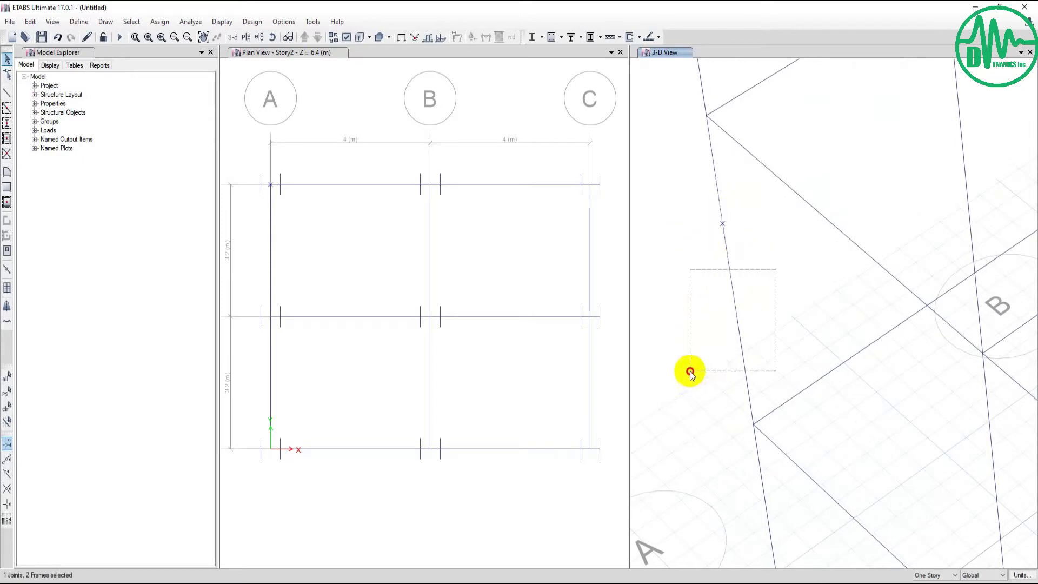
{"action": "left_click", "coordinate": [737, 318]}
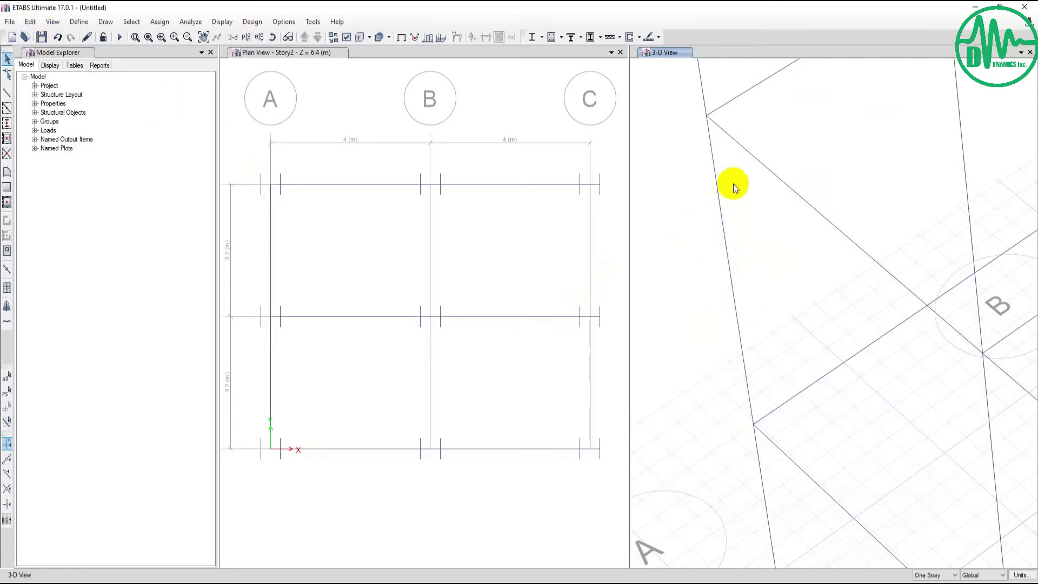
{"action": "mouse_move", "coordinate": [734, 178]}
{"action": "left_mouse_down"}
{"action": "mouse_move", "coordinate": [703, 389]}
{"action": "mouse_move", "coordinate": [726, 294]}
{"action": "mouse_move", "coordinate": [691, 202]}
{"action": "left_mouse_up"}
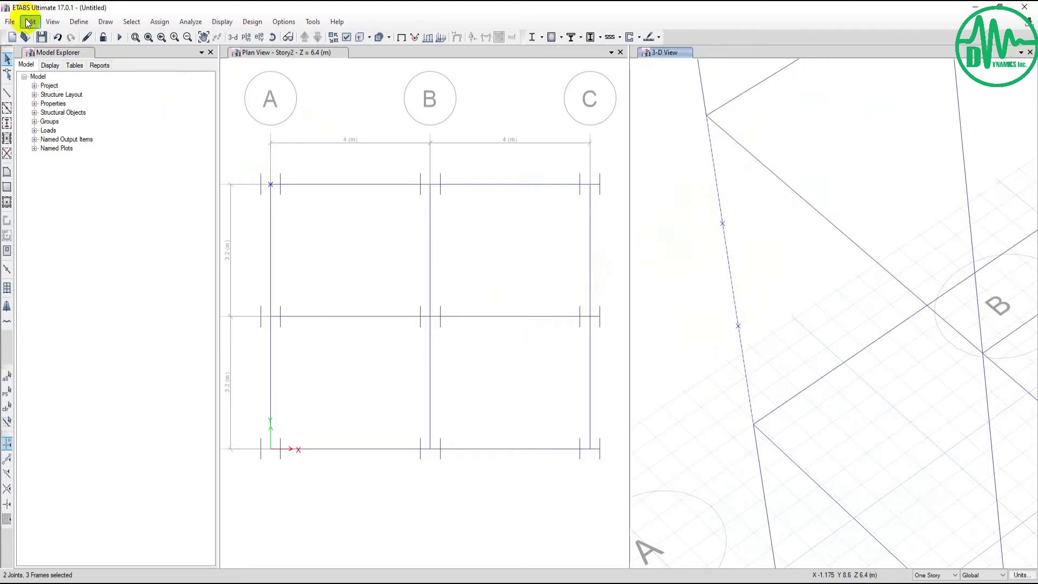
{"action": "left_click_drag", "start_coordinate": [756, 369], "coordinate": [672, 247]}
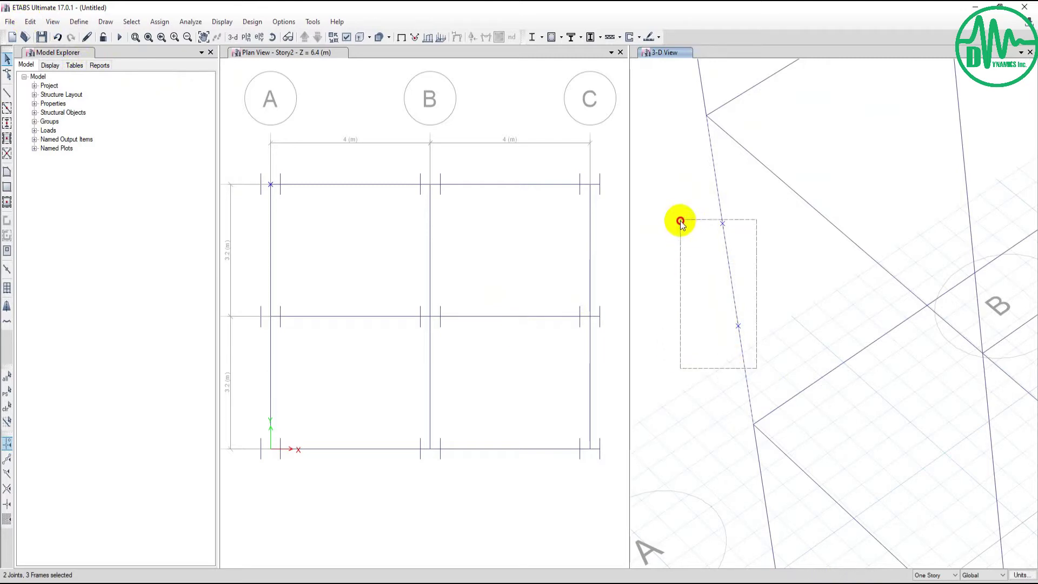
- Join the selected column pieces into one frame and recentre the full 3-D model
{"action": "left_click", "coordinate": [30, 21]}
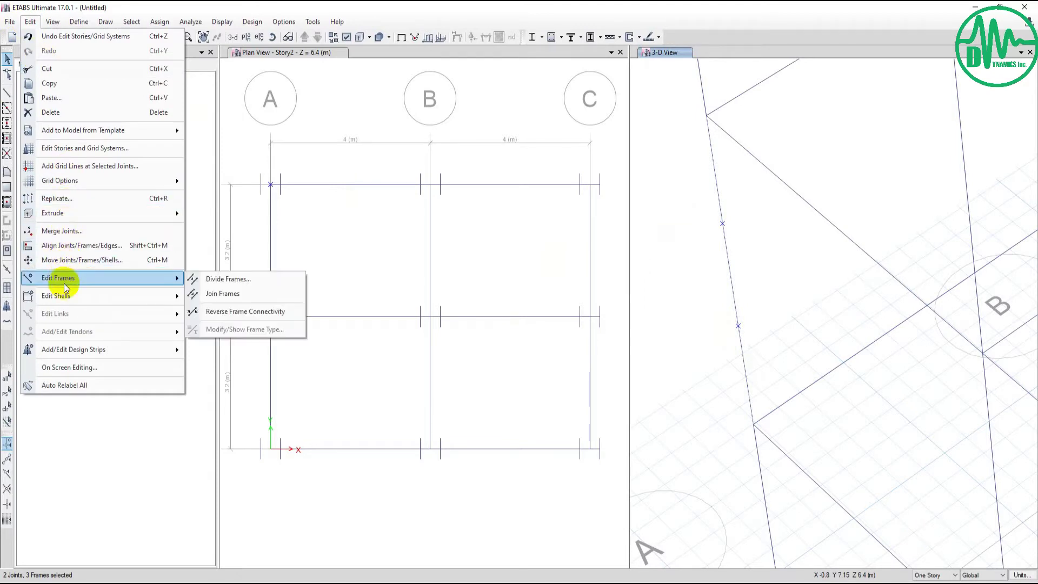
{"action": "mouse_move", "coordinate": [58, 277]}
{"action": "left_click", "coordinate": [240, 292]}
{"action": "left_click", "coordinate": [741, 295]}
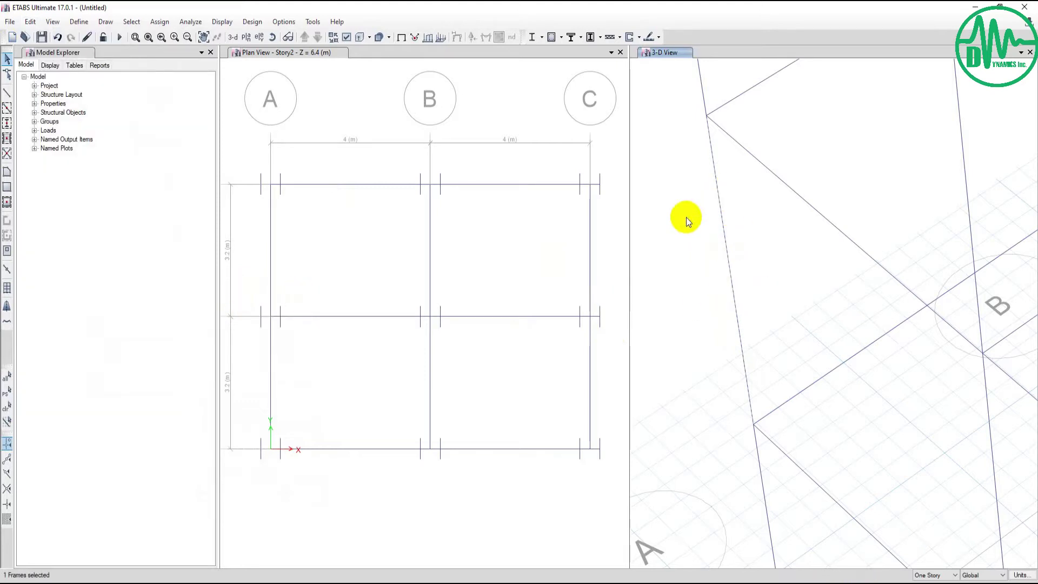
{"action": "scroll", "coordinate": [754, 307], "scroll_direction": "down", "scroll_amount": 5}
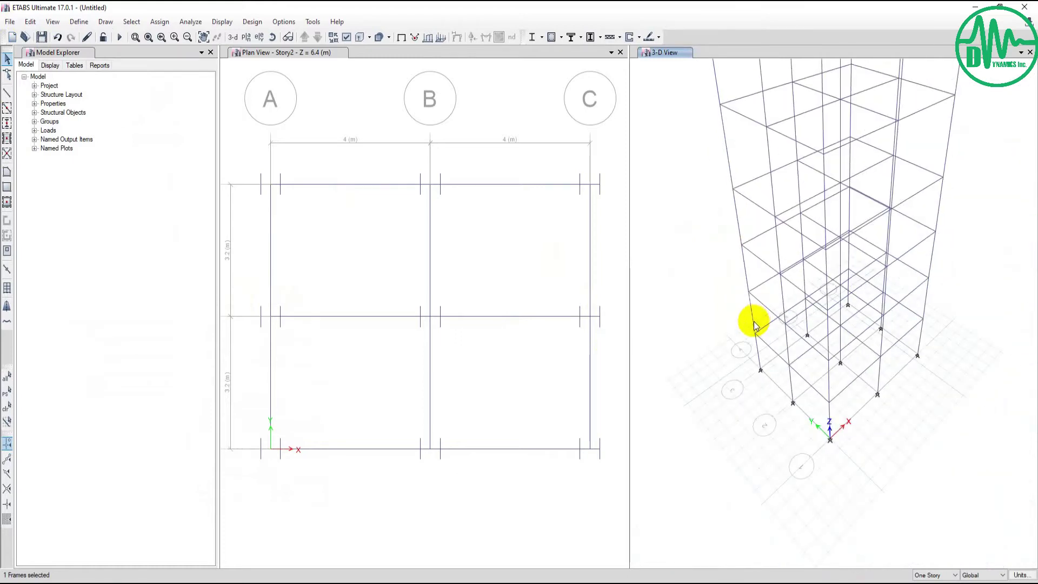
{"action": "scroll", "coordinate": [755, 324], "scroll_direction": "down", "scroll_amount": 3}
{"action": "middle_click_drag", "start_coordinate": [744, 349], "coordinate": [702, 350]}
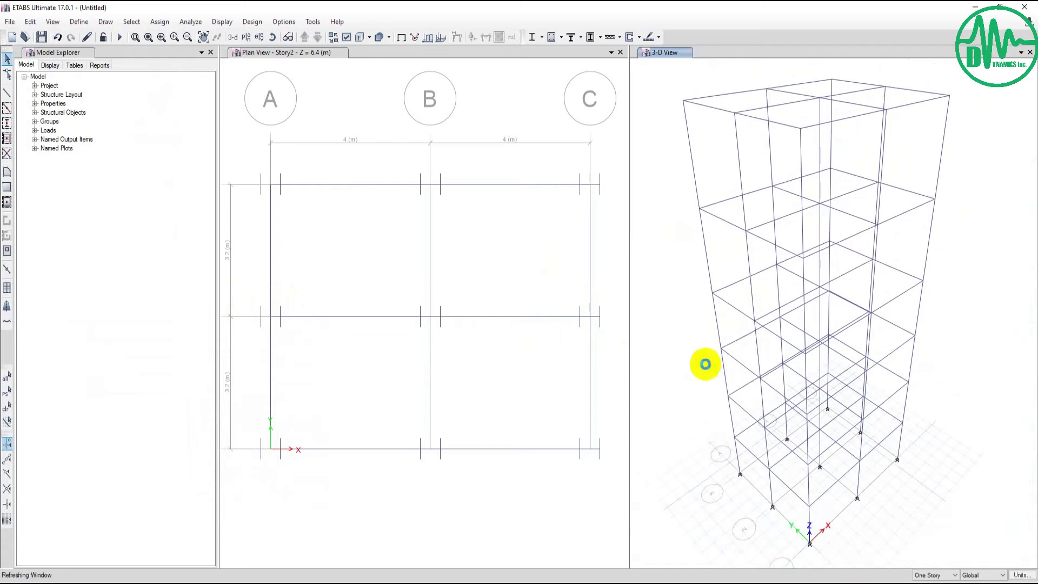
{"action": "middle_click_drag", "start_coordinate": [686, 387], "coordinate": [689, 390]}
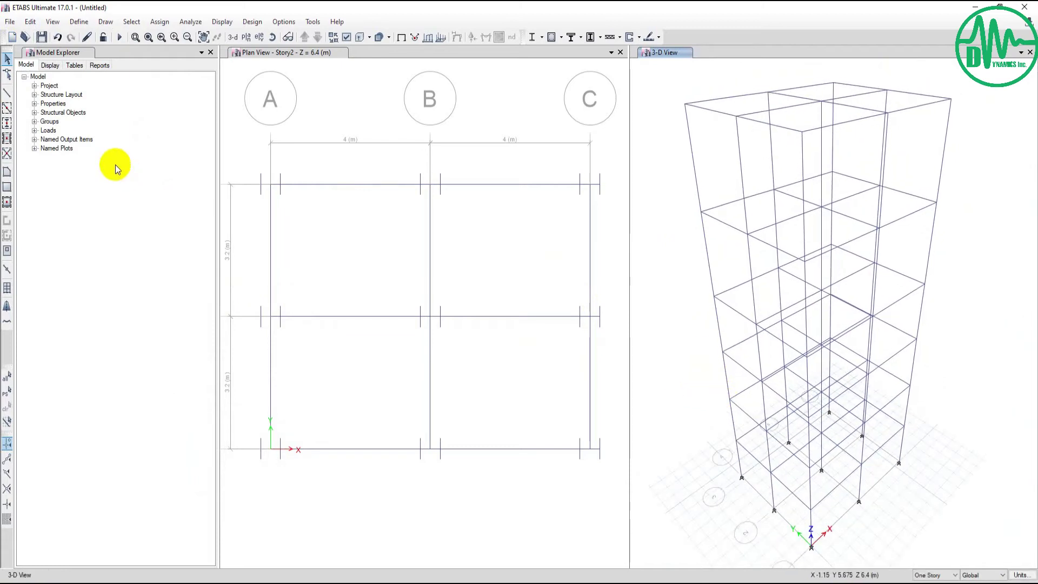
{"action": "key", "text": "alt+Tab"}
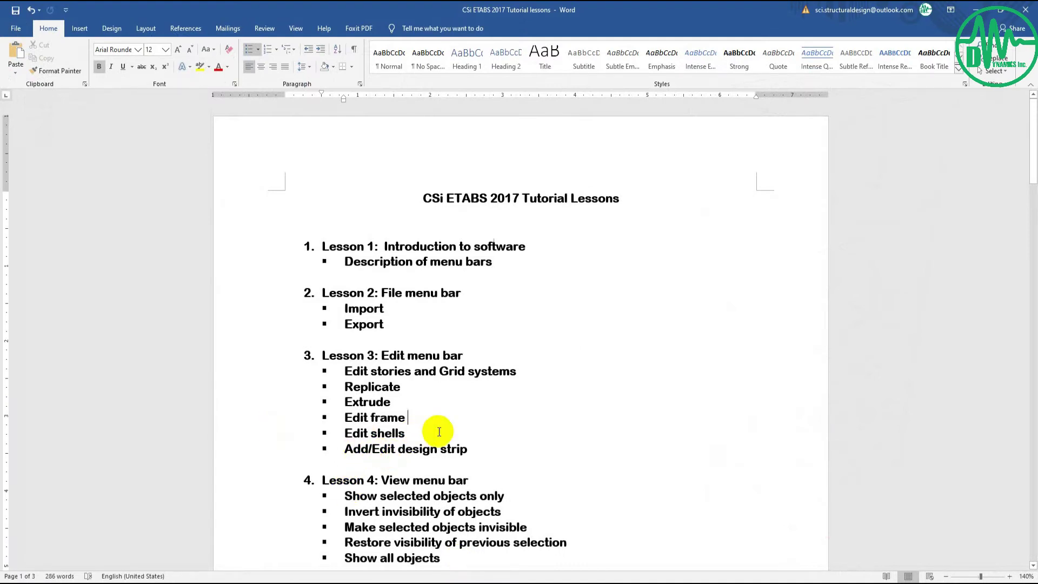
{"action": "left_click", "coordinate": [976, 10]}
{"action": "left_click", "coordinate": [425, 228]}
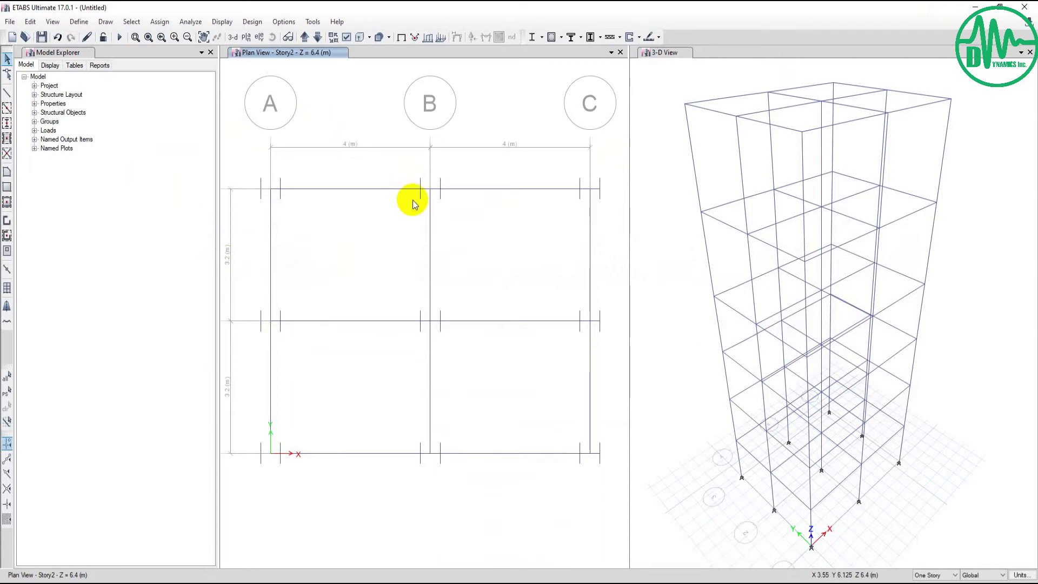
- Draw Slab1 floor areas in all four grid bays of the Story2 plan using grid-based rectangles
{"action": "left_click", "coordinate": [7, 188]}
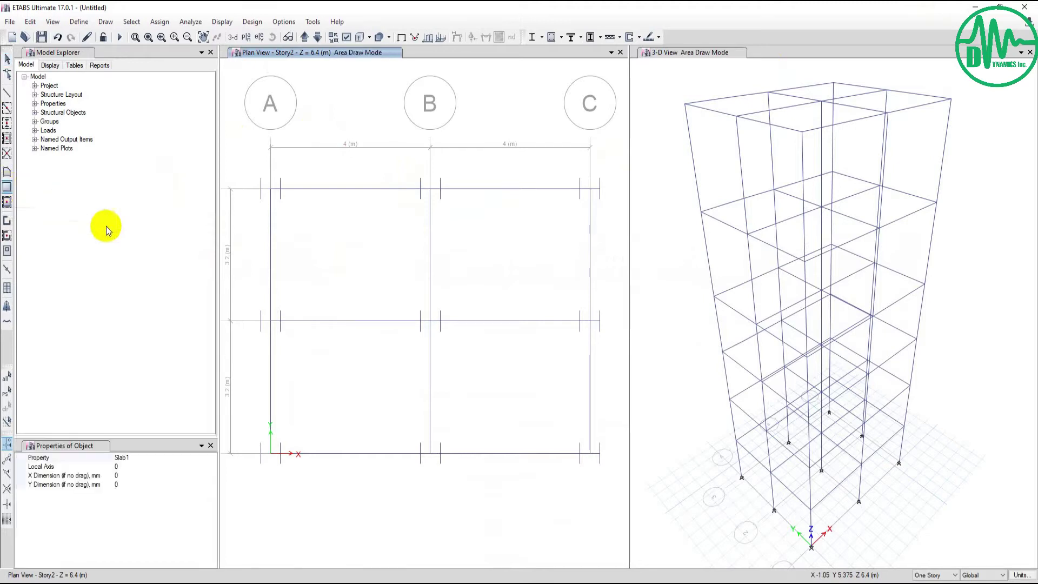
{"action": "left_click", "coordinate": [6, 204]}
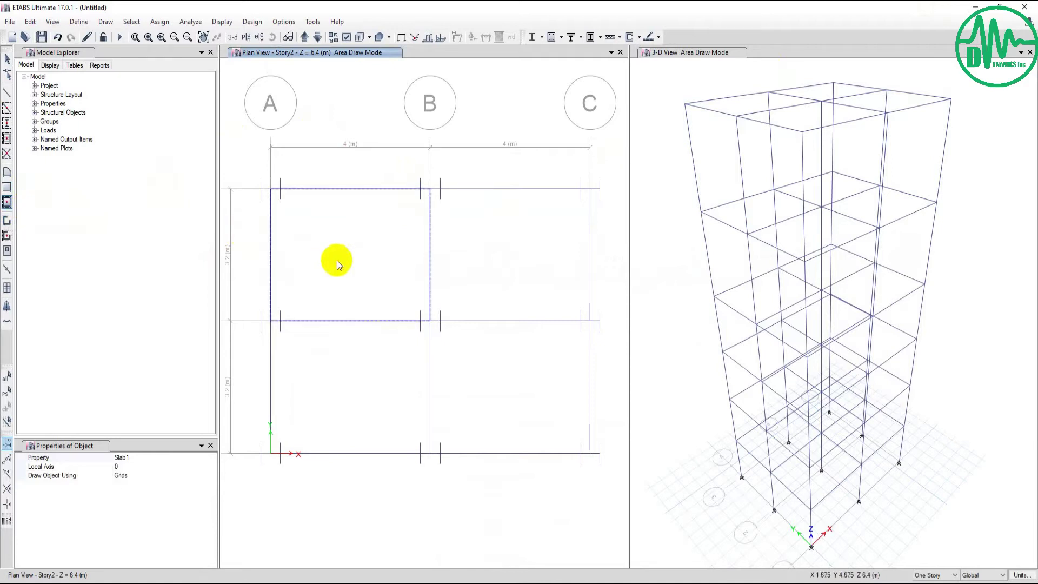
{"action": "left_click", "coordinate": [340, 258]}
{"action": "left_click", "coordinate": [505, 268]}
{"action": "left_click", "coordinate": [513, 345]}
{"action": "left_click", "coordinate": [283, 422]}
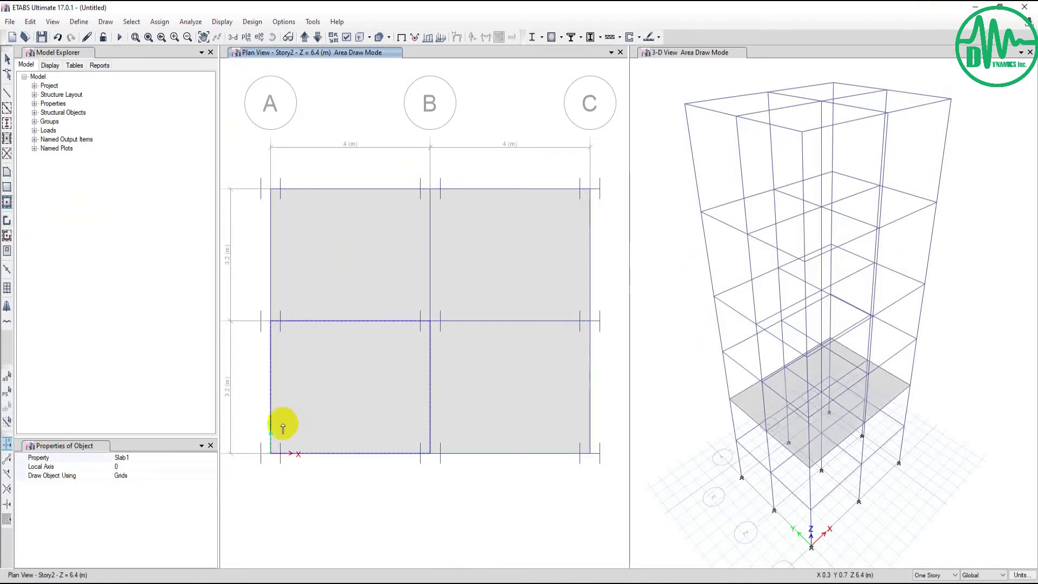
{"action": "key", "text": "Escape"}
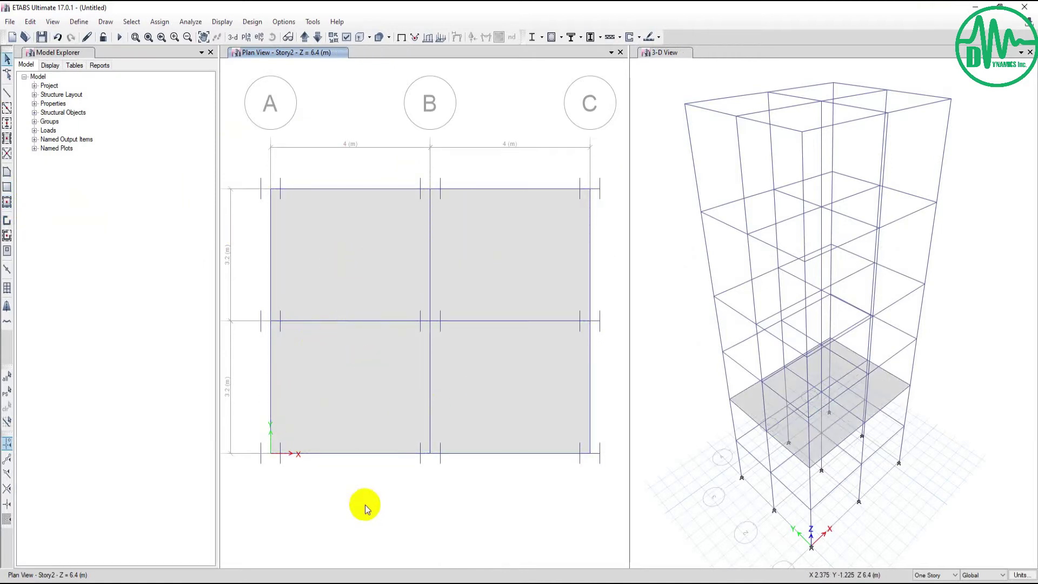
- Select the bottom-left and top-left slab panels on the Story2 plan
{"action": "left_click", "coordinate": [359, 395]}
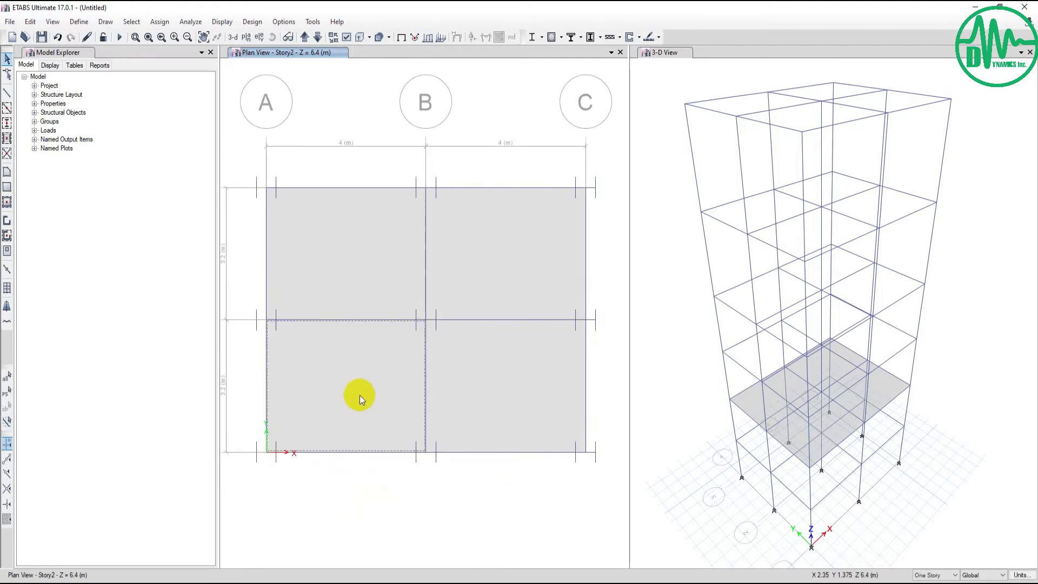
{"action": "left_click", "coordinate": [470, 366]}
{"action": "left_click", "coordinate": [454, 348]}
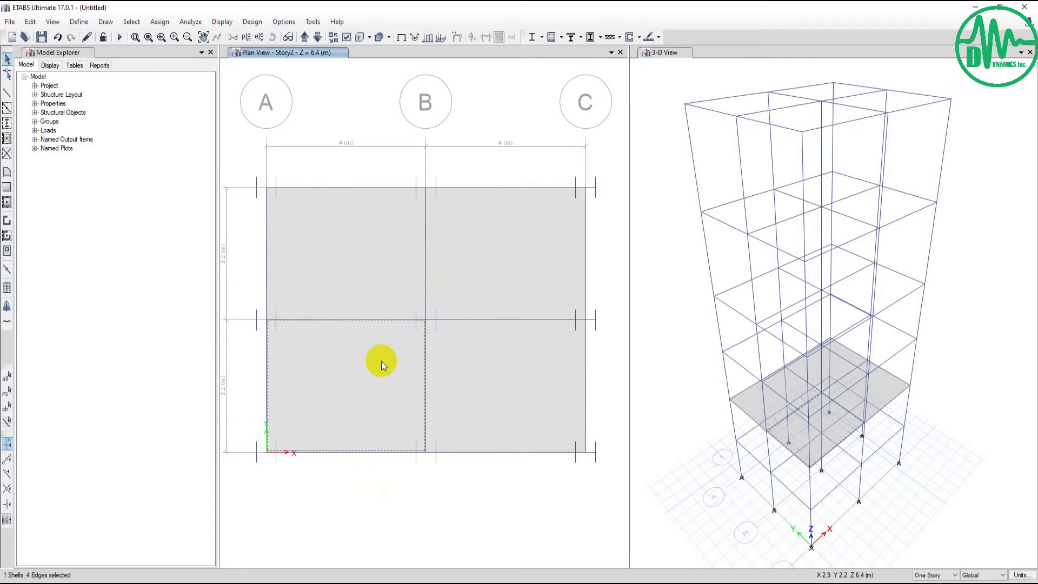
{"action": "middle_click_drag", "start_coordinate": [341, 280], "coordinate": [334, 270]}
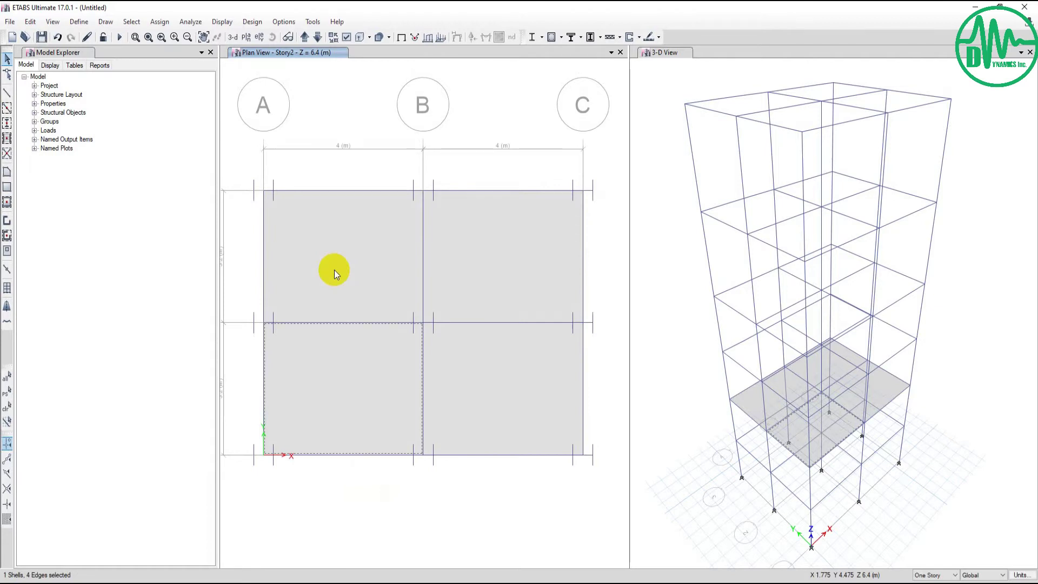
{"action": "left_click", "coordinate": [335, 270]}
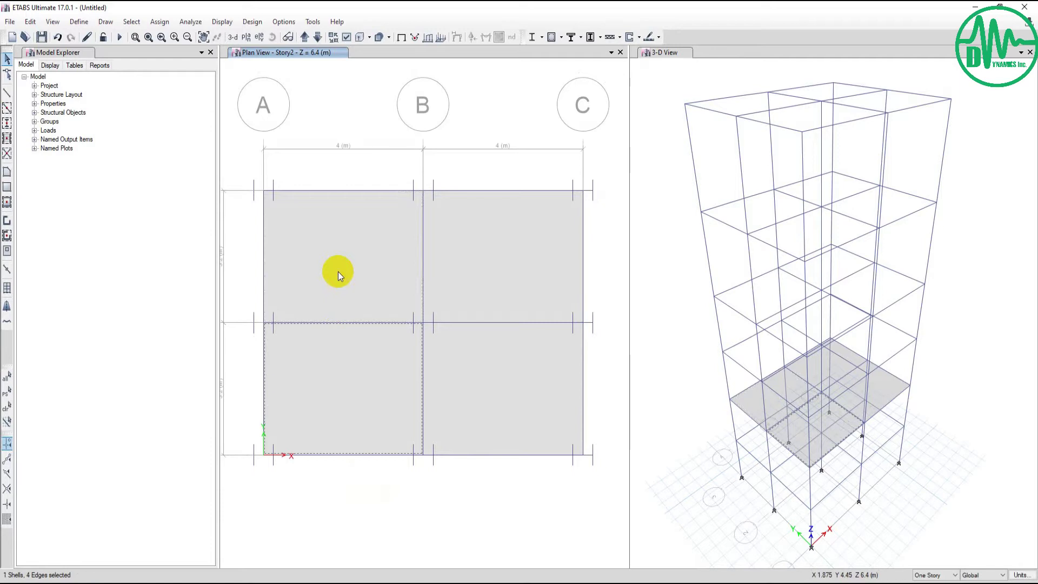
- Add the right-hand slabs, start Edit Shells > Divide Shells, then keep only the bottom-left slab selected
{"action": "left_click", "coordinate": [473, 267]}
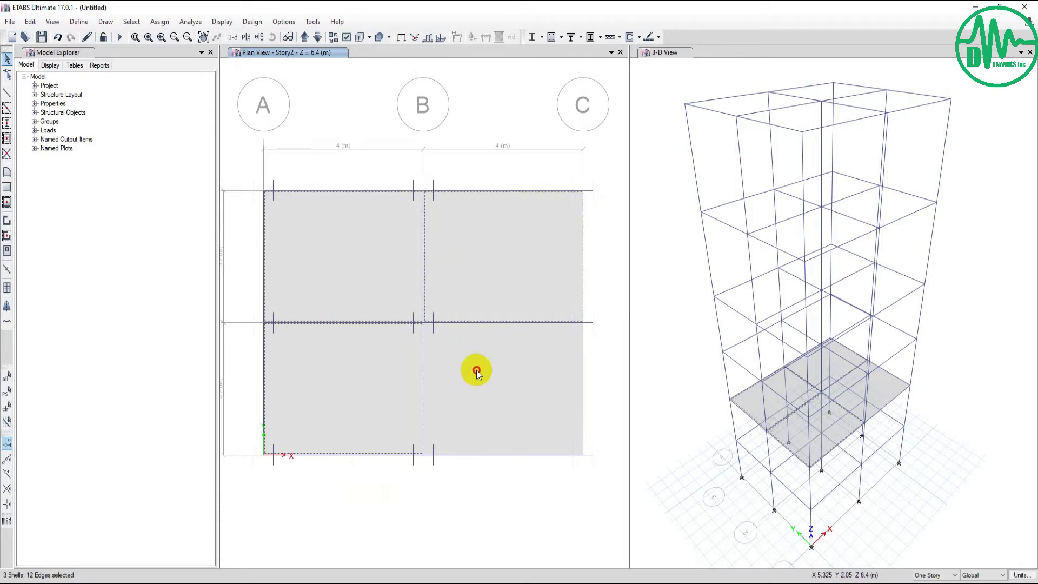
{"action": "left_click", "coordinate": [476, 370]}
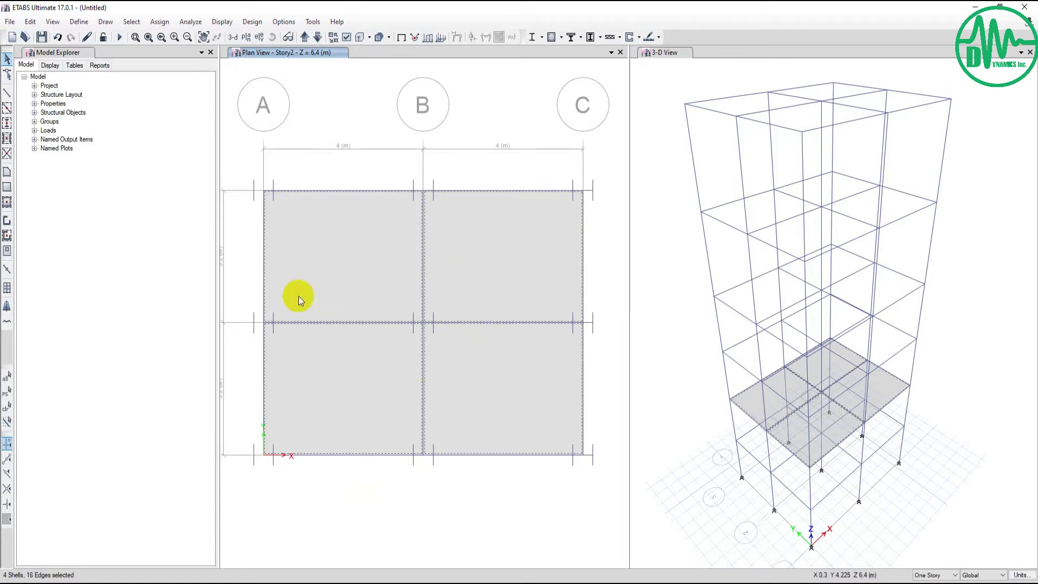
{"action": "left_click", "coordinate": [29, 21]}
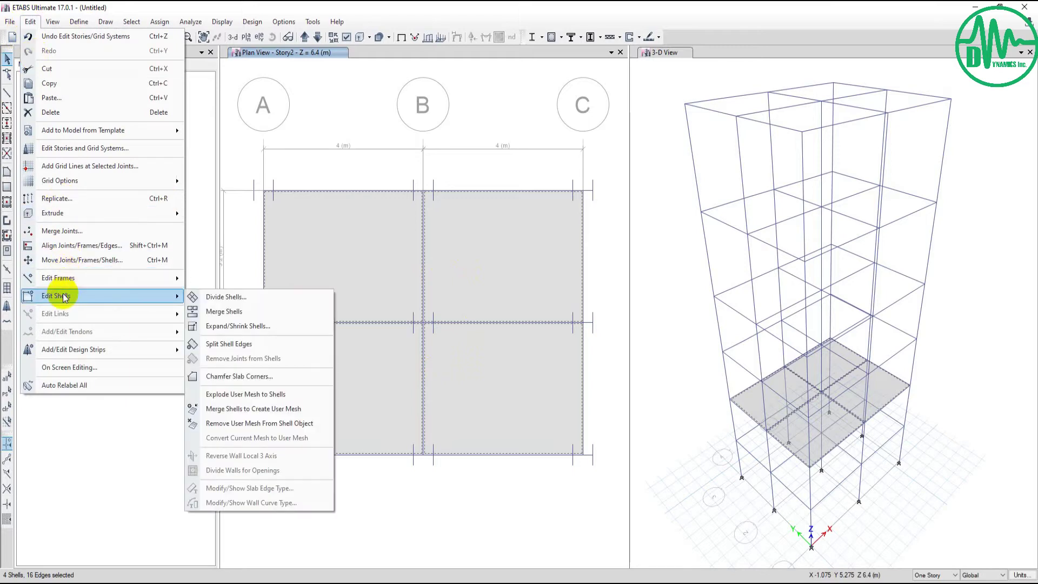
{"action": "mouse_move", "coordinate": [56, 295]}
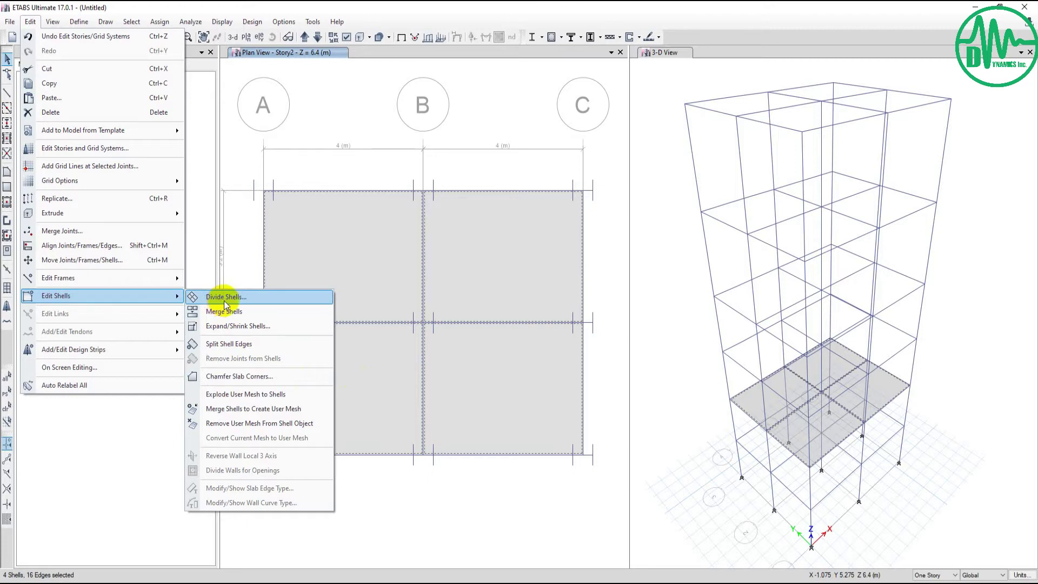
{"action": "left_click", "coordinate": [223, 301]}
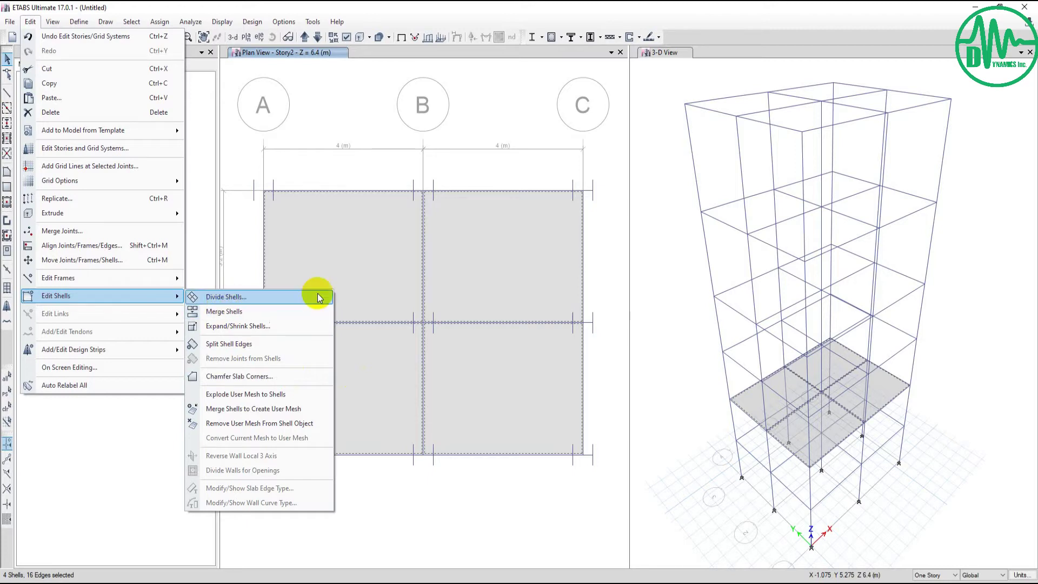
{"action": "left_click", "coordinate": [365, 396]}
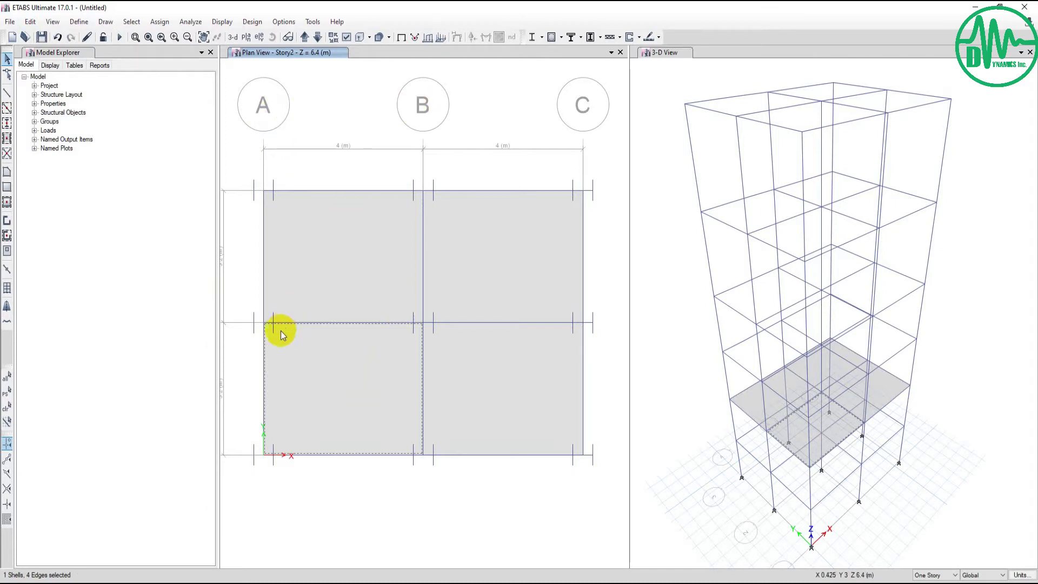
{"action": "scroll", "coordinate": [281, 332], "scroll_direction": "down", "scroll_amount": 3}
{"action": "scroll", "coordinate": [285, 360], "scroll_direction": "up", "scroll_amount": 4}
{"action": "scroll", "coordinate": [296, 359], "scroll_direction": "up", "scroll_amount": 1}
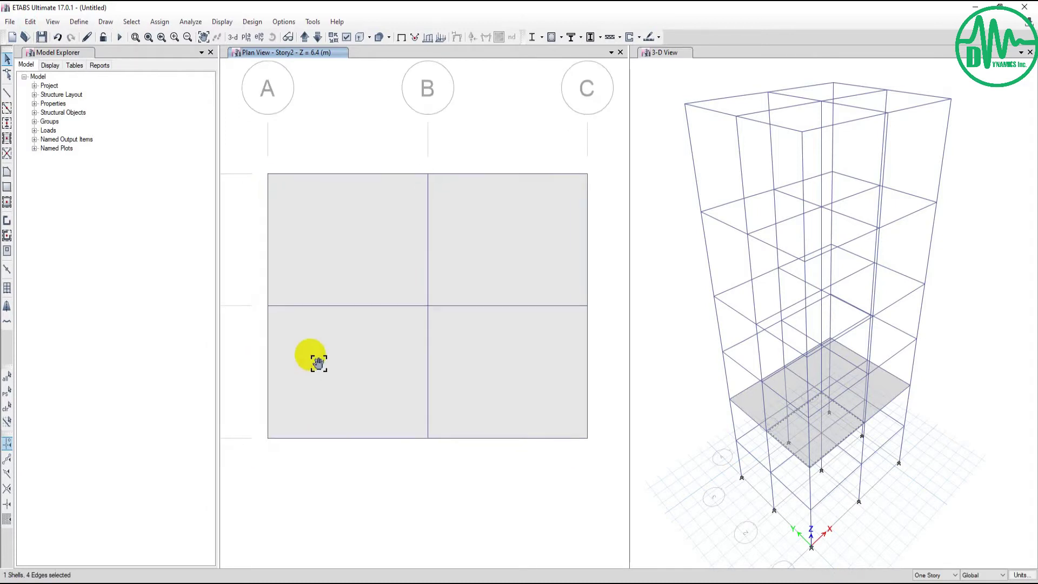
{"action": "left_click", "coordinate": [30, 21]}
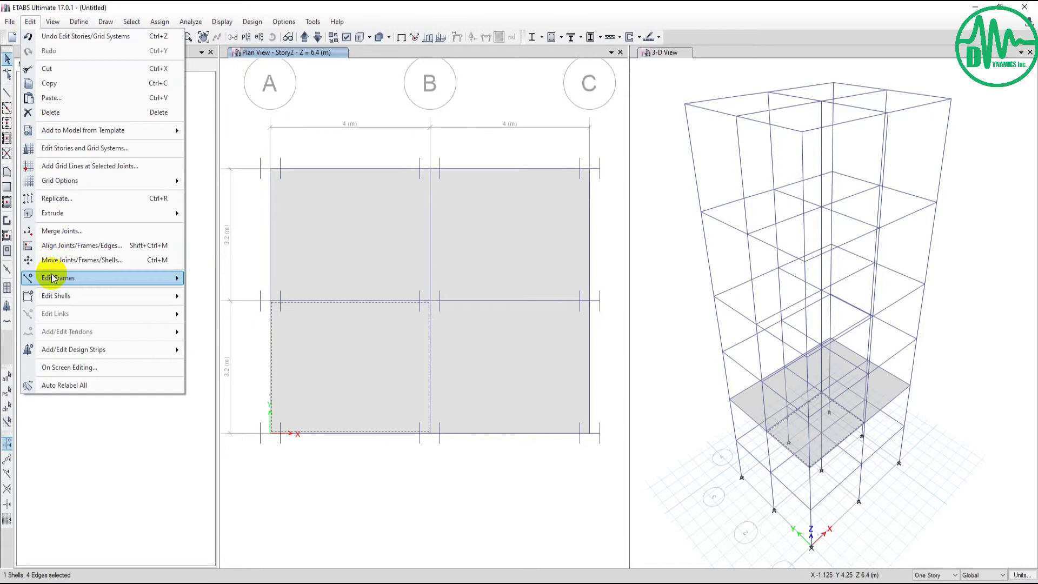
{"action": "mouse_move", "coordinate": [56, 296]}
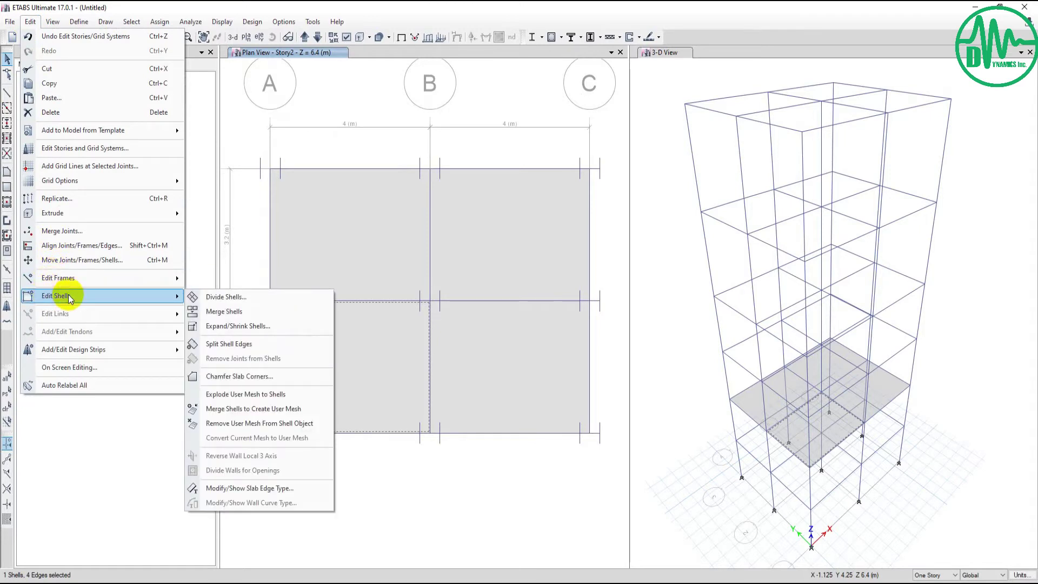
- Set Divide Shells to divide quadrilaterals/triangles at intersections, moving the dialog aside
{"action": "left_click", "coordinate": [225, 297]}
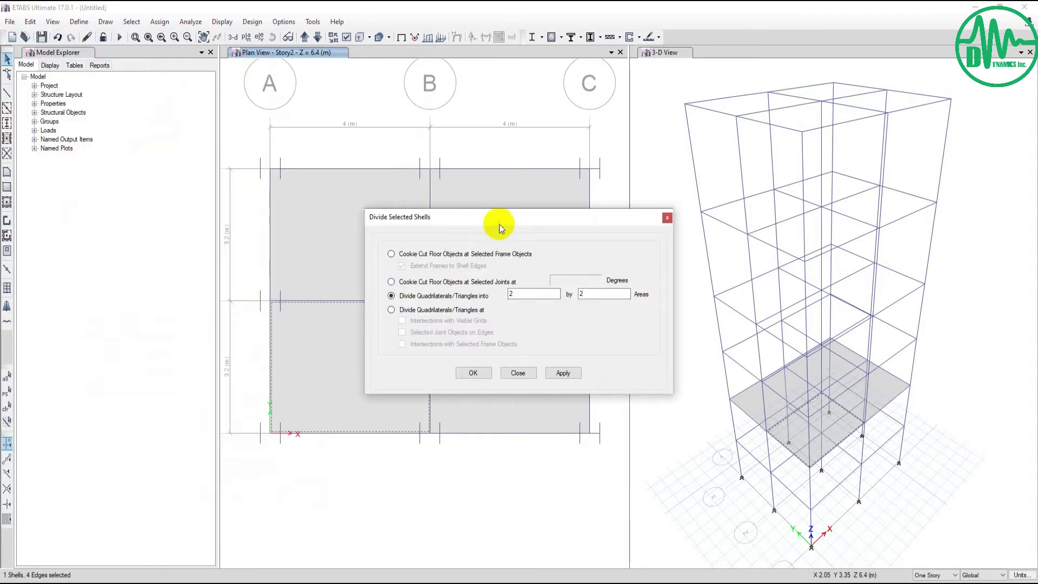
{"action": "left_click_drag", "start_coordinate": [499, 217], "coordinate": [571, 72]}
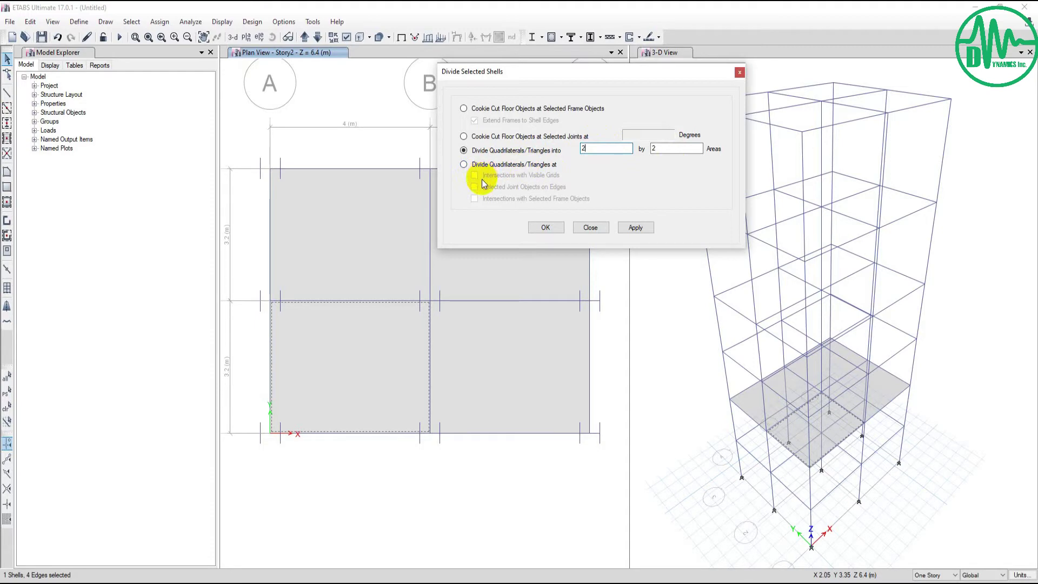
{"action": "left_click", "coordinate": [473, 164]}
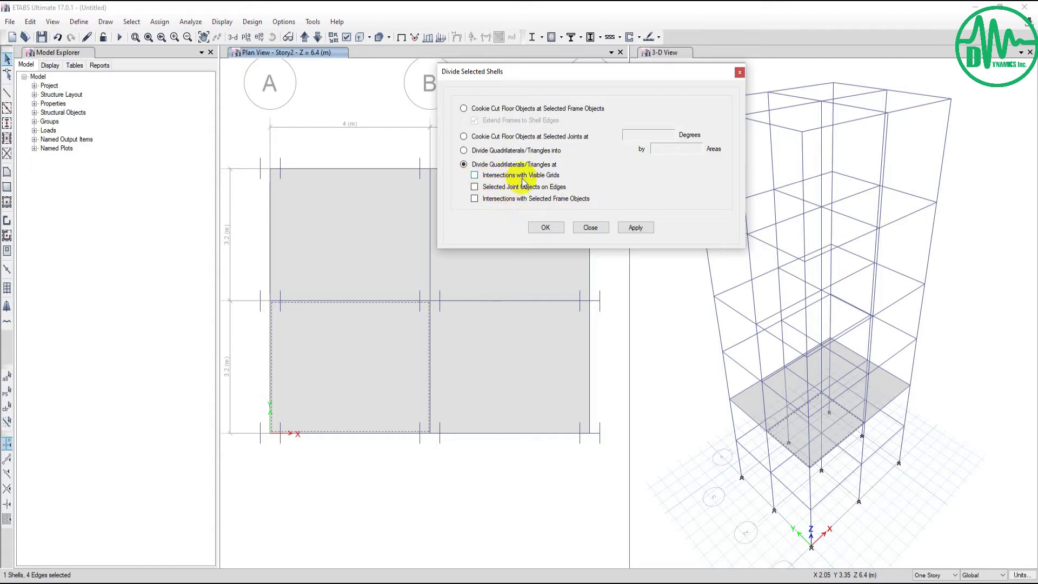
{"action": "left_click_drag", "start_coordinate": [496, 73], "coordinate": [564, 76]}
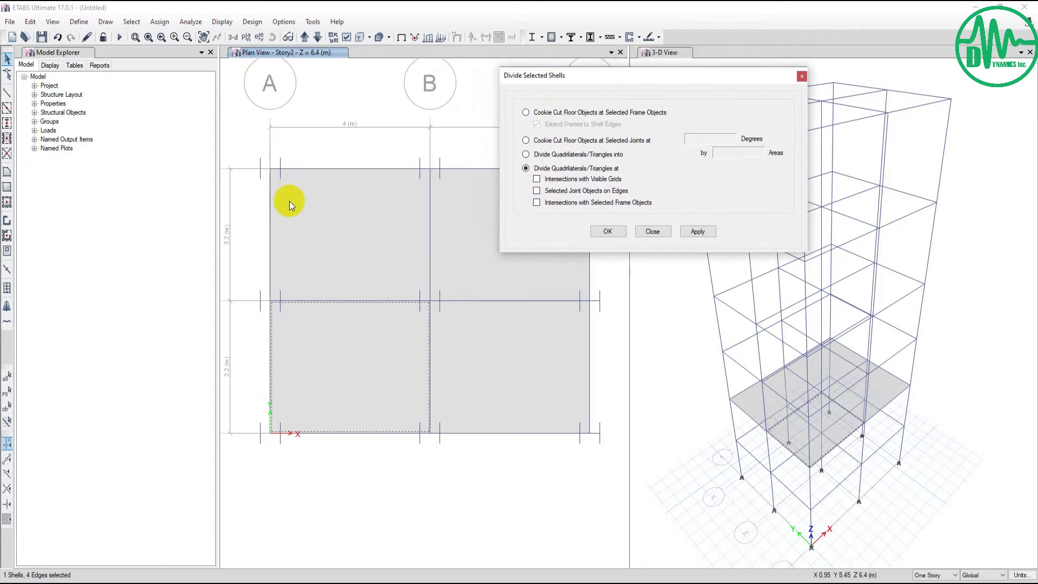
- Draw a rectangular slab on Story3 spanning the whole grid from corner A1 to C3
{"action": "left_click", "coordinate": [305, 37]}
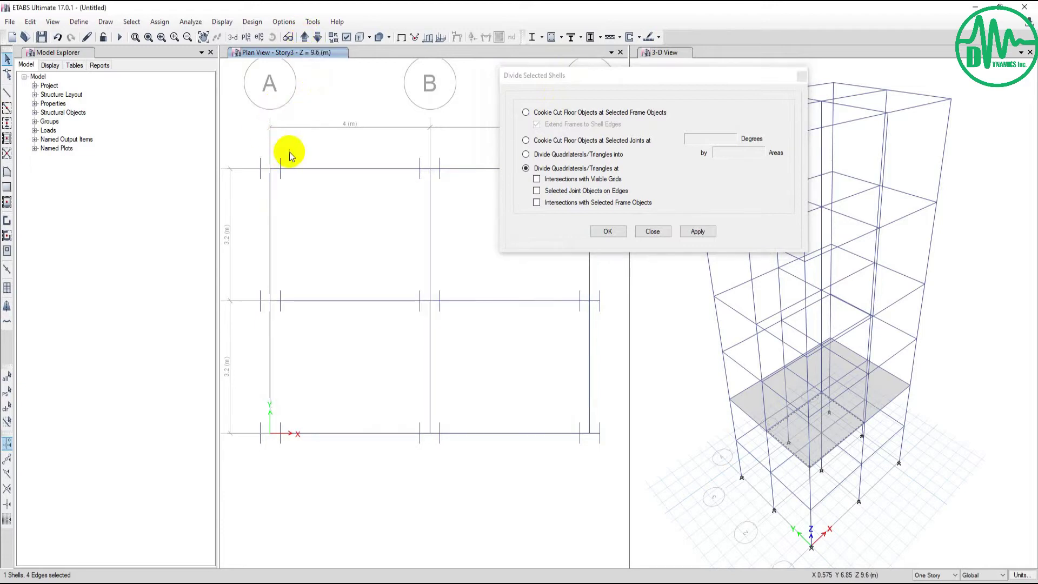
{"action": "scroll", "coordinate": [290, 152], "scroll_direction": "down", "scroll_amount": 3}
{"action": "scroll", "coordinate": [290, 151], "scroll_direction": "down", "scroll_amount": 2}
{"action": "scroll", "coordinate": [317, 196], "scroll_direction": "up", "scroll_amount": 2}
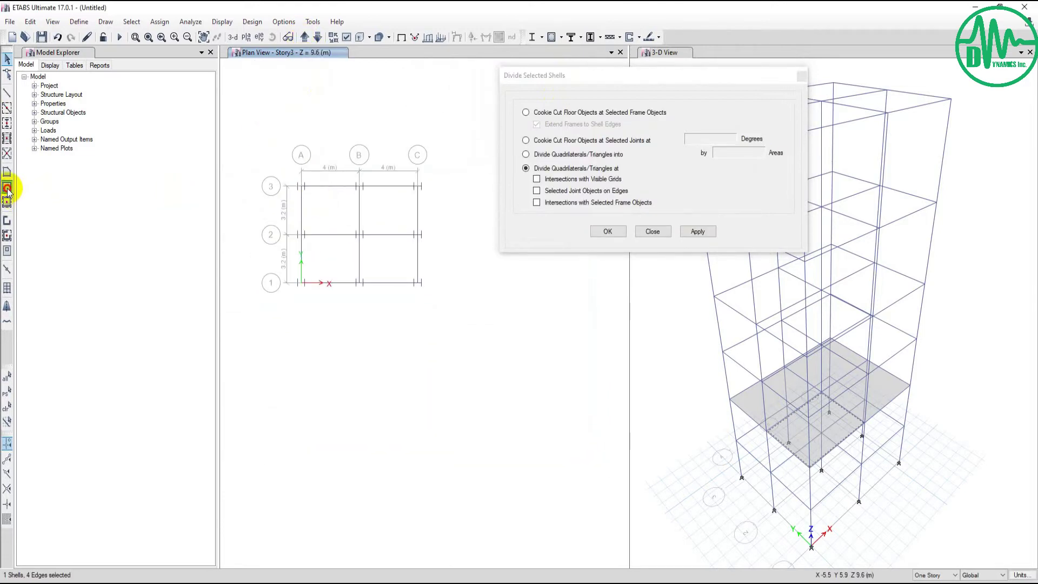
{"action": "left_click", "coordinate": [6, 189]}
{"action": "left_click", "coordinate": [301, 187]}
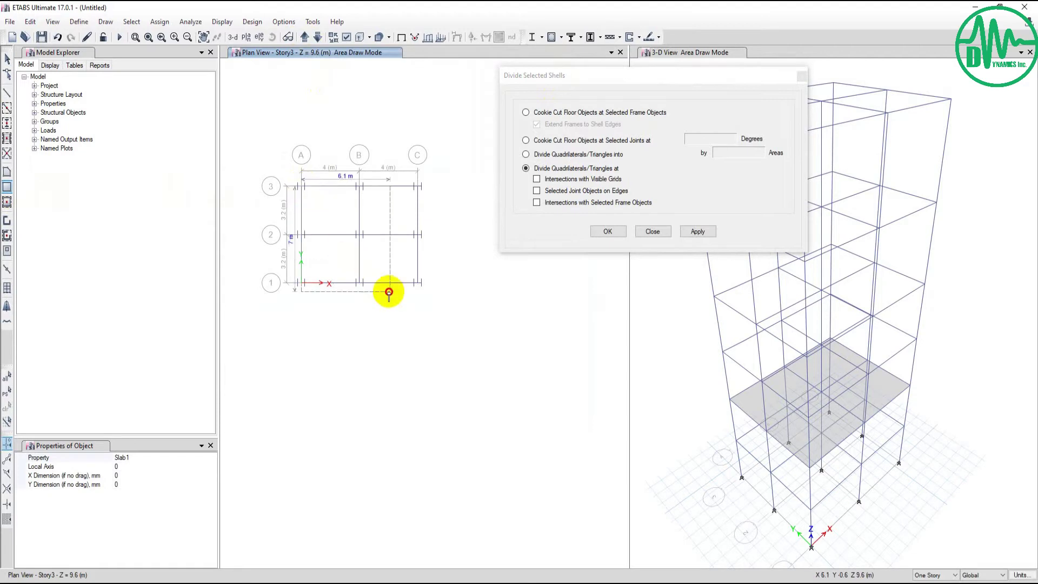
{"action": "left_click", "coordinate": [420, 283]}
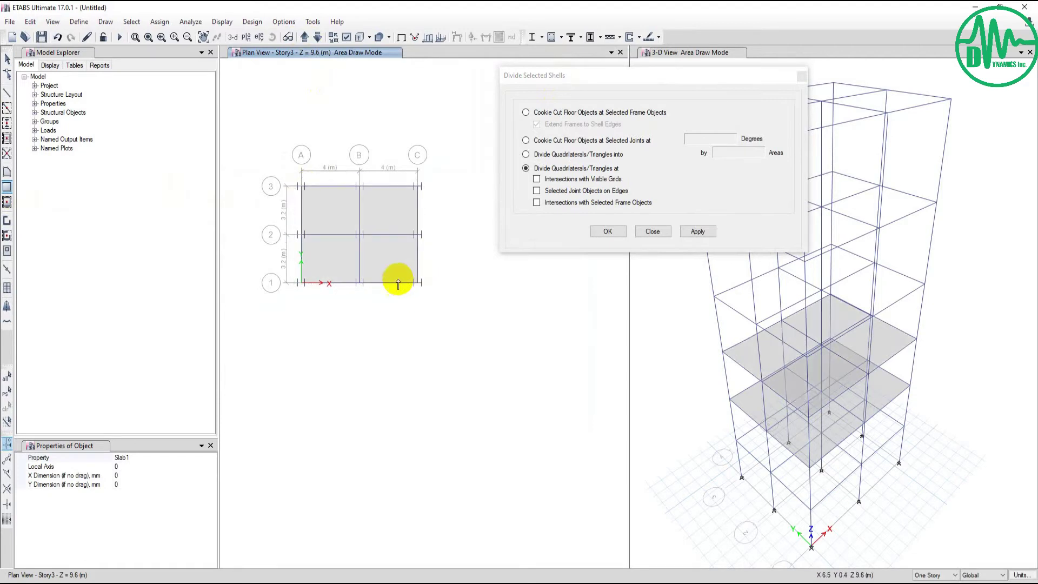
{"action": "scroll", "coordinate": [398, 283], "scroll_direction": "up", "scroll_amount": 4}
{"action": "scroll", "coordinate": [397, 282], "scroll_direction": "down", "scroll_amount": 3}
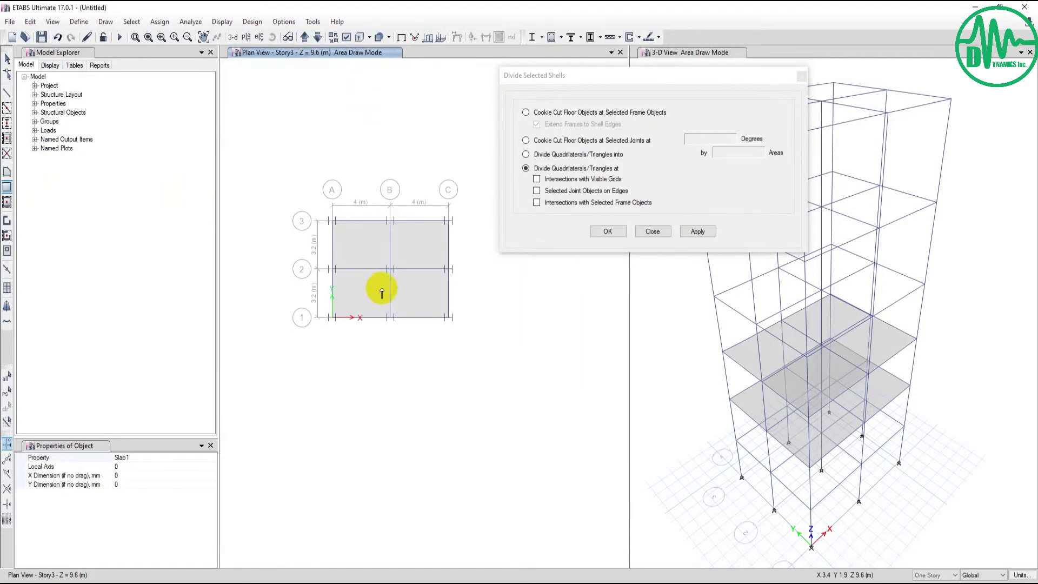
- Leave drawing mode and select the new Story3 slab
{"action": "key", "text": "Escape"}
{"action": "left_click", "coordinate": [373, 290]}
{"action": "scroll", "coordinate": [374, 292], "scroll_direction": "up", "scroll_amount": 3}
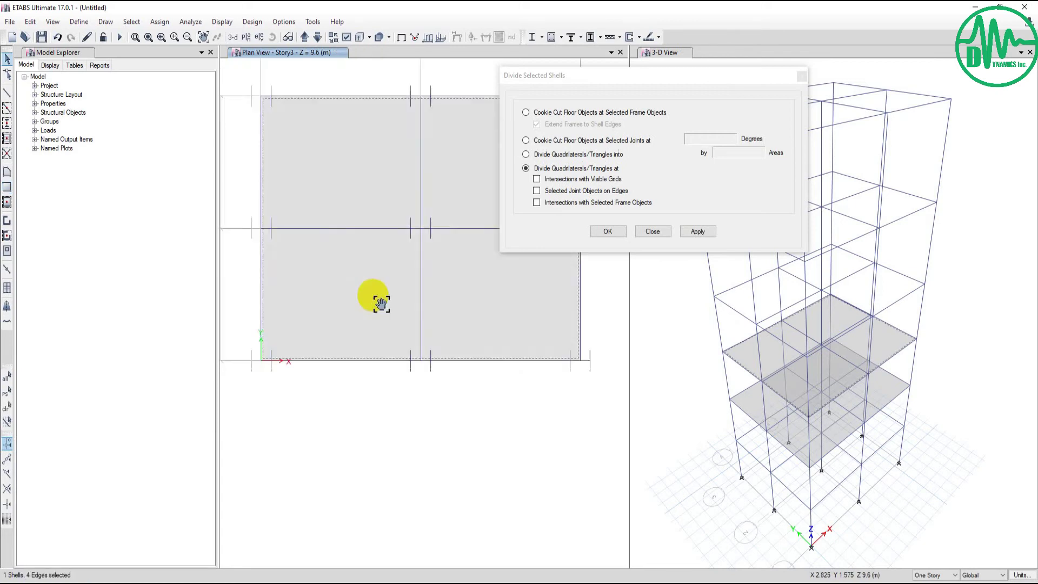
{"action": "scroll", "coordinate": [372, 311], "scroll_direction": "down", "scroll_amount": 3}
{"action": "scroll", "coordinate": [372, 312], "scroll_direction": "up", "scroll_amount": 3}
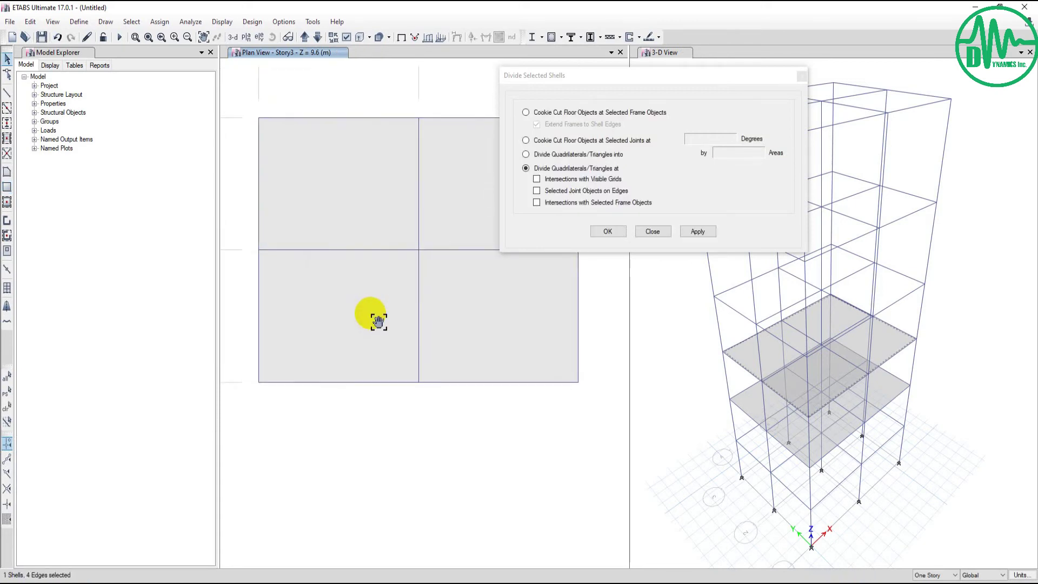
{"action": "middle_click_drag", "start_coordinate": [377, 318], "coordinate": [365, 308]}
{"action": "scroll", "coordinate": [369, 312], "scroll_direction": "up", "scroll_amount": 2}
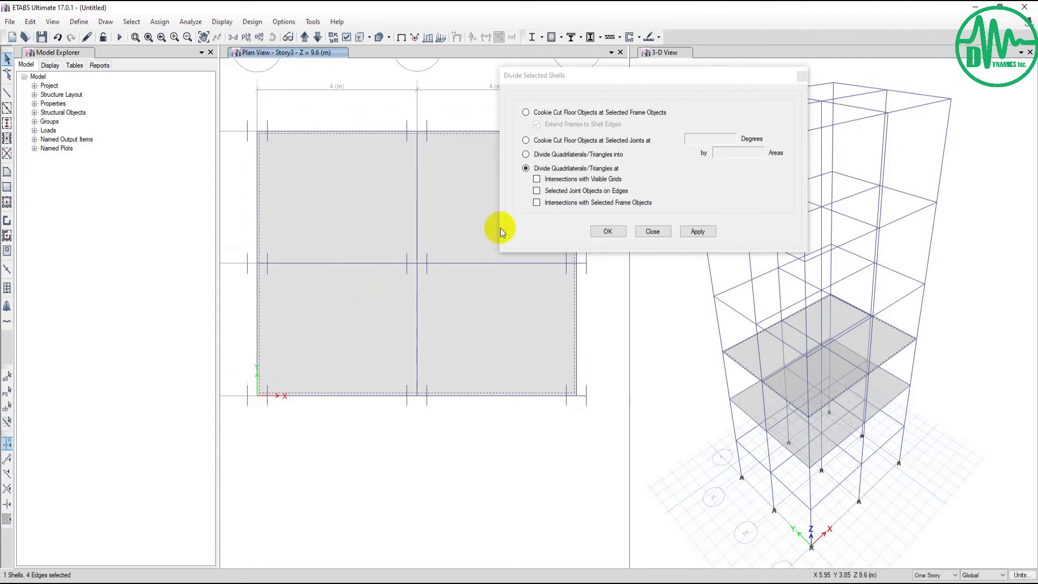
{"action": "scroll", "coordinate": [487, 276], "scroll_direction": "down", "scroll_amount": 3}
{"action": "scroll", "coordinate": [463, 305], "scroll_direction": "up", "scroll_amount": 3}
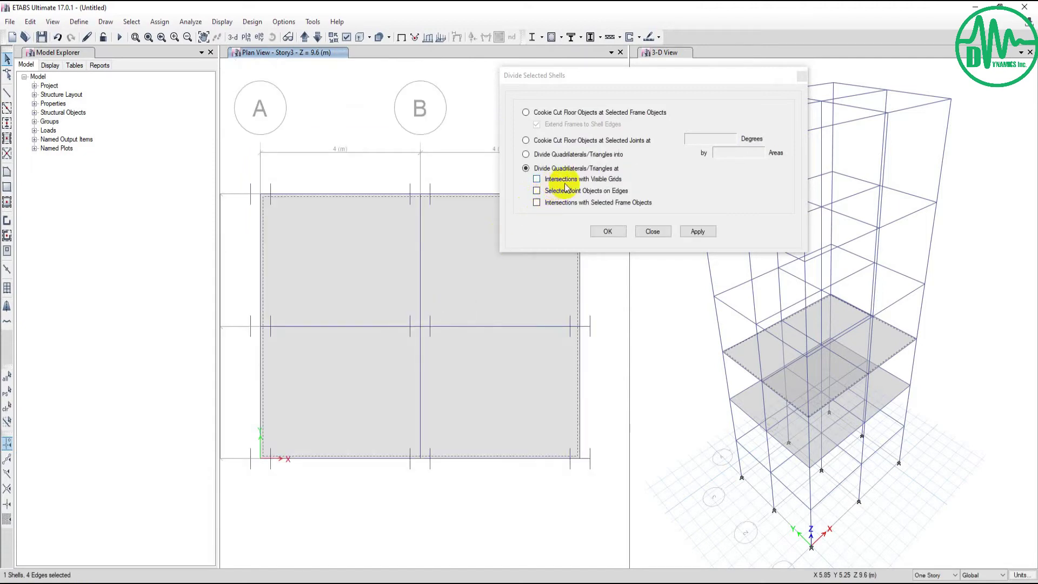
{"action": "scroll", "coordinate": [459, 230], "scroll_direction": "down", "scroll_amount": 3}
{"action": "scroll", "coordinate": [414, 231], "scroll_direction": "down", "scroll_amount": 1}
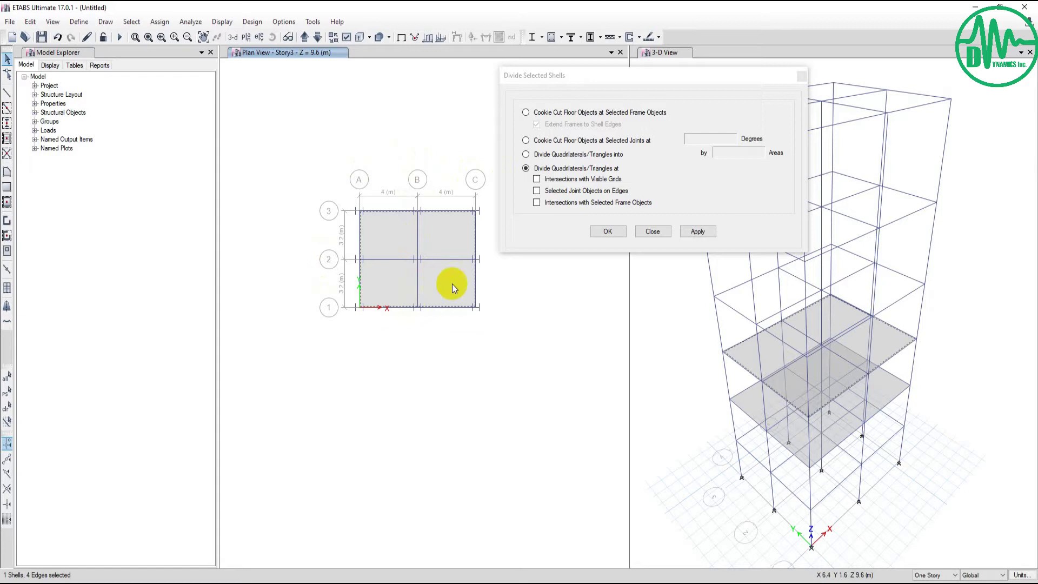
{"action": "scroll", "coordinate": [452, 285], "scroll_direction": "down", "scroll_amount": 1}
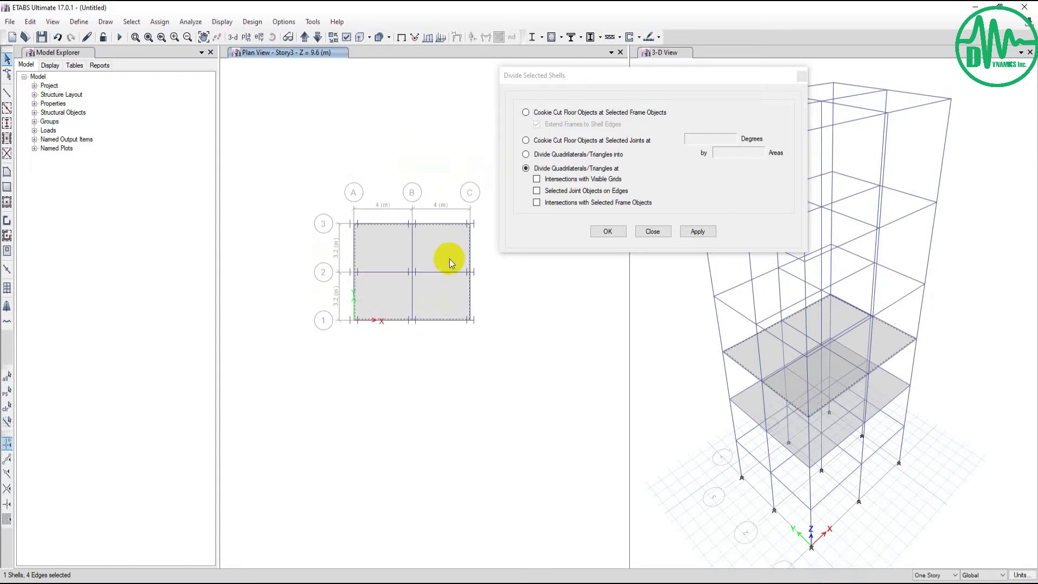
- On Story2, divide the selected slab panels into 2 by 2 areas with Divide Shells
{"action": "left_click", "coordinate": [316, 37]}
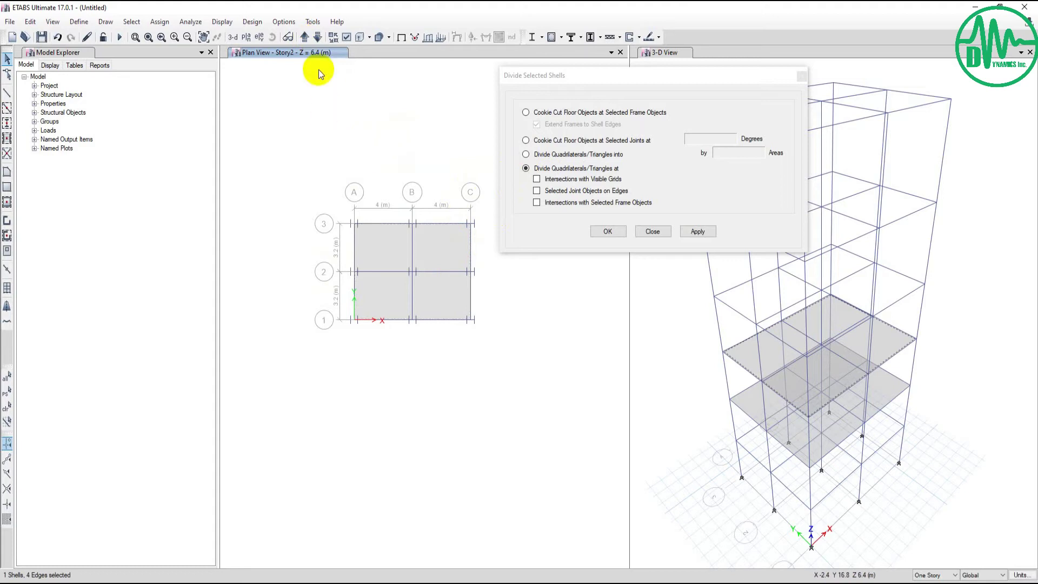
{"action": "left_click", "coordinate": [391, 246]}
{"action": "left_click", "coordinate": [382, 301]}
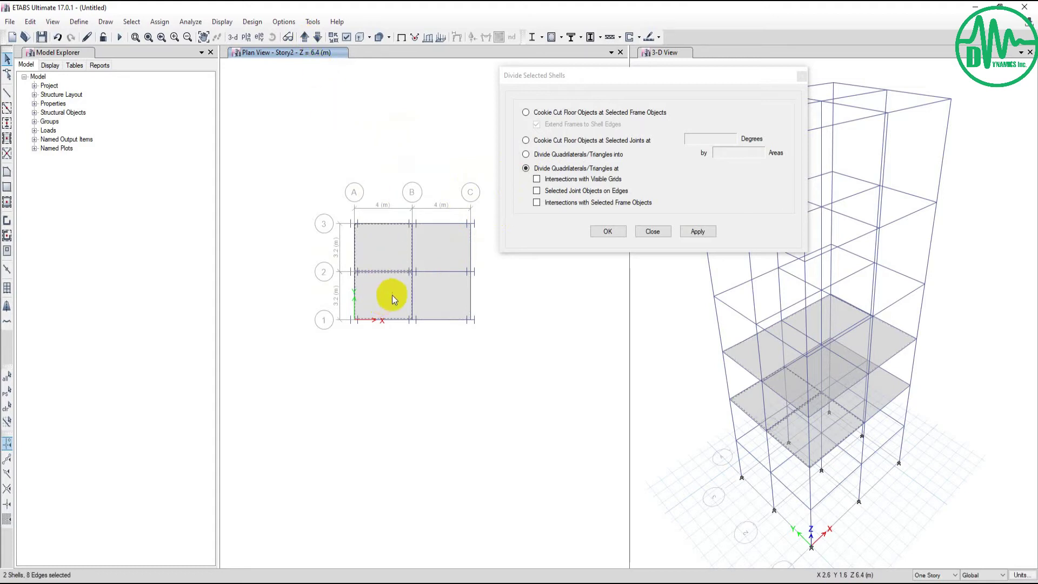
{"action": "left_click", "coordinate": [539, 142]}
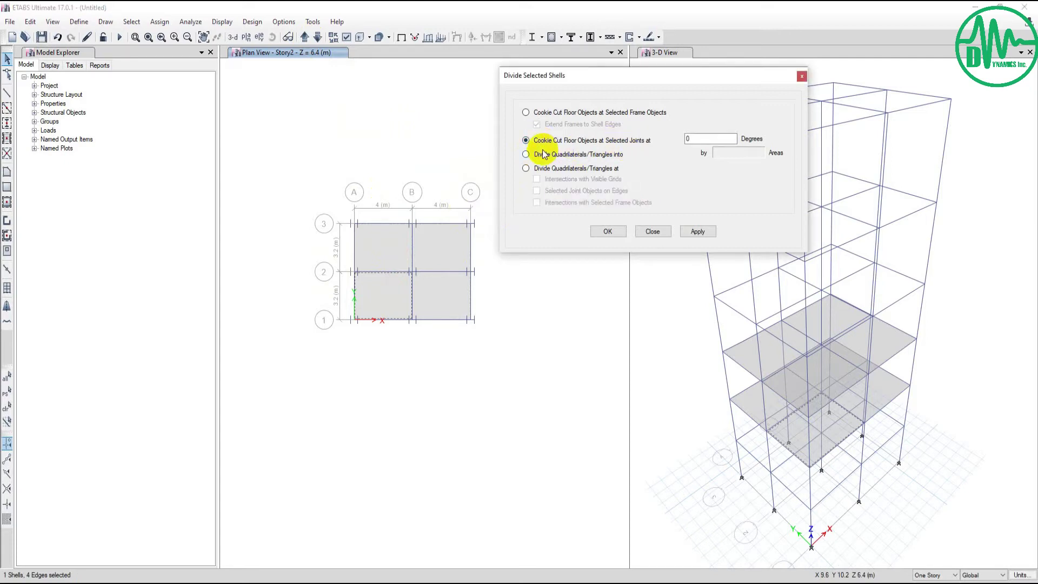
{"action": "left_click", "coordinate": [544, 154]}
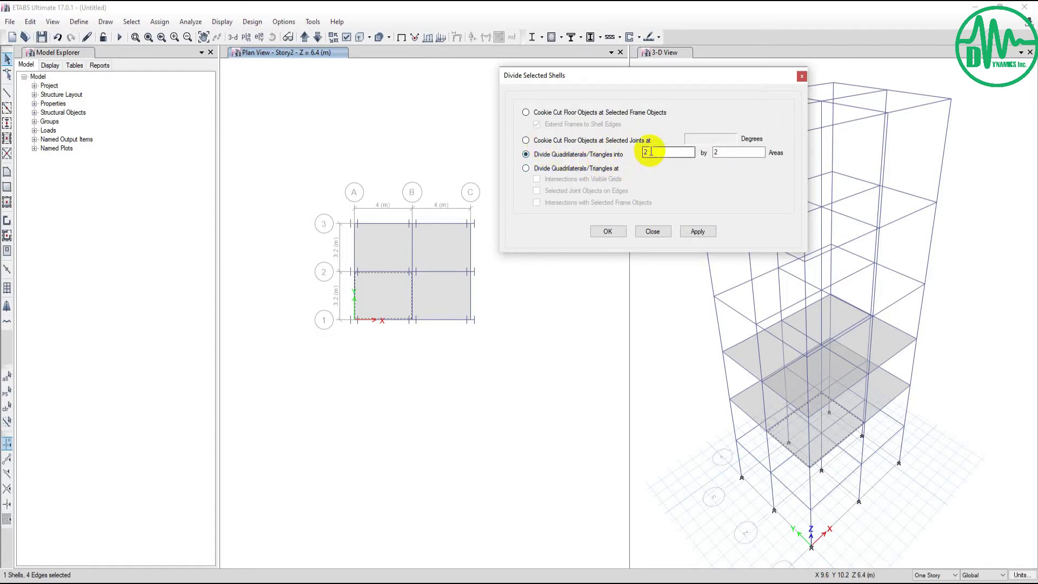
{"action": "left_click", "coordinate": [696, 232]}
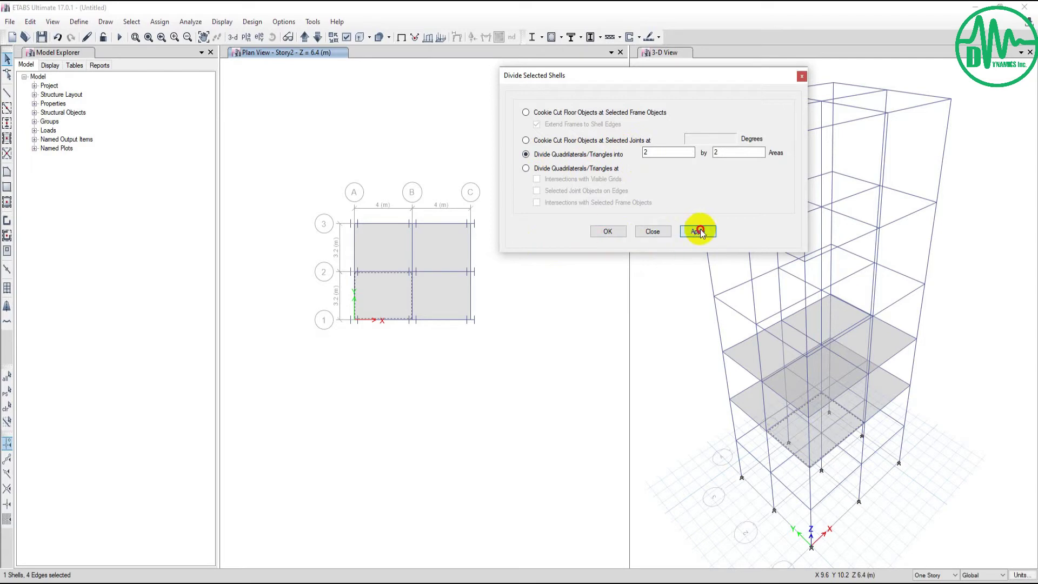
{"action": "scroll", "coordinate": [385, 294], "scroll_direction": "up", "scroll_amount": 2}
{"action": "scroll", "coordinate": [373, 284], "scroll_direction": "up", "scroll_amount": 2}
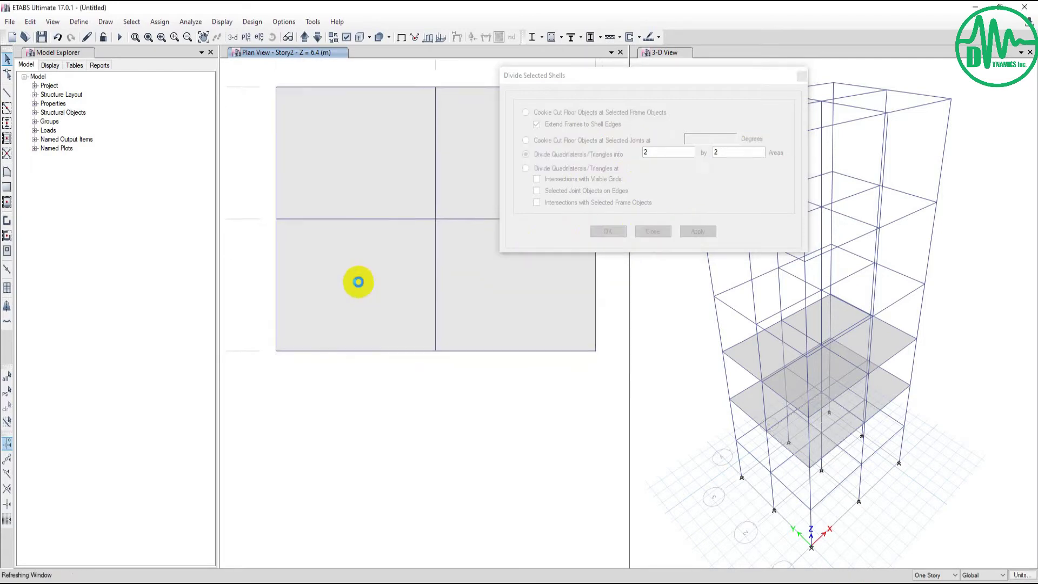
- Select the four divided slab pieces on Story2
{"action": "left_click", "coordinate": [383, 304]}
{"action": "left_click", "coordinate": [382, 245]}
{"action": "left_click", "coordinate": [312, 307]}
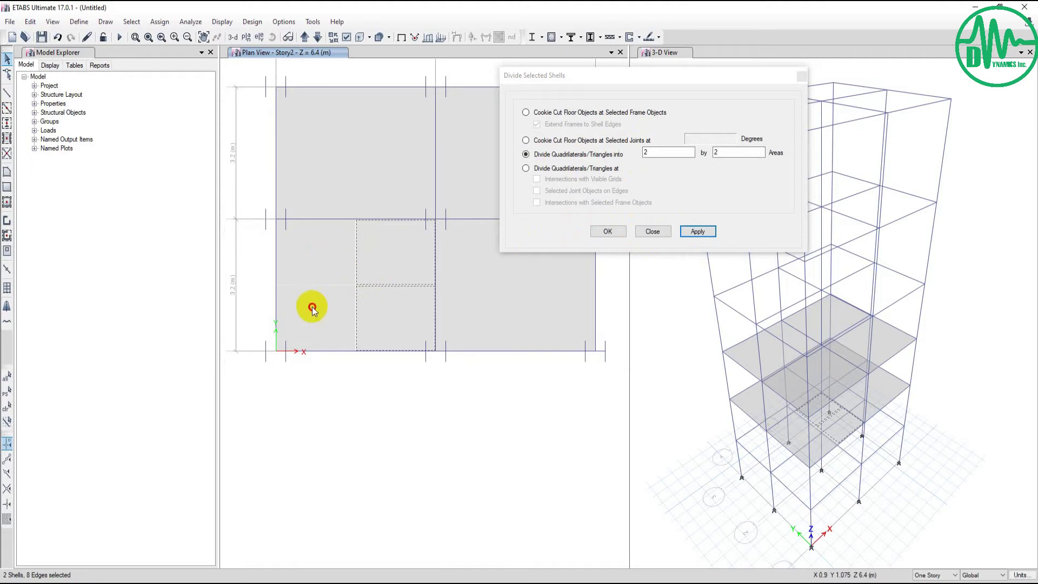
{"action": "left_click", "coordinate": [328, 254]}
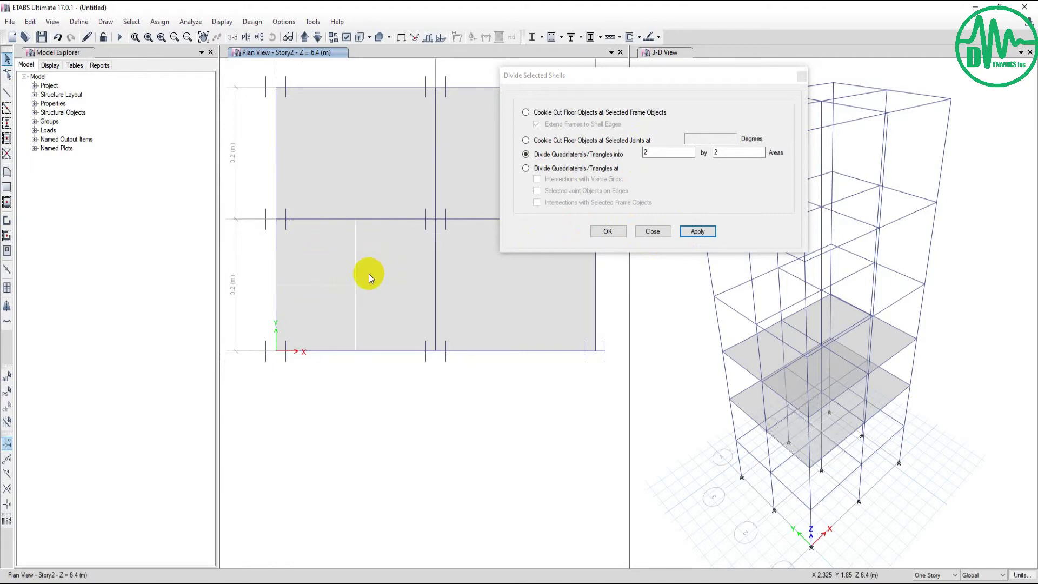
{"action": "scroll", "coordinate": [370, 273], "scroll_direction": "down", "scroll_amount": 4}
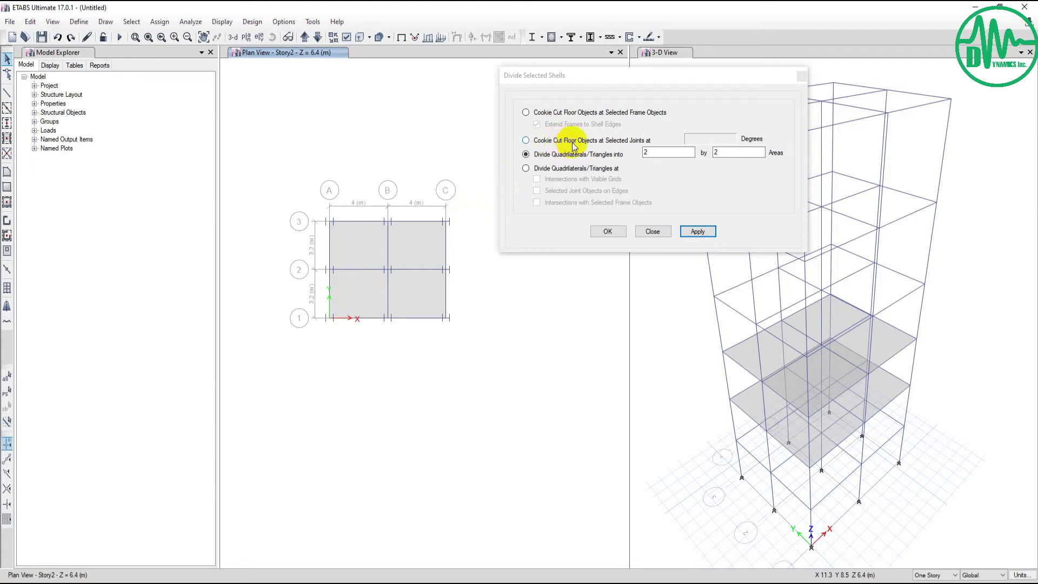
- Divide the Story3 slab at intersections with visible grid lines
{"action": "left_click", "coordinate": [615, 143]}
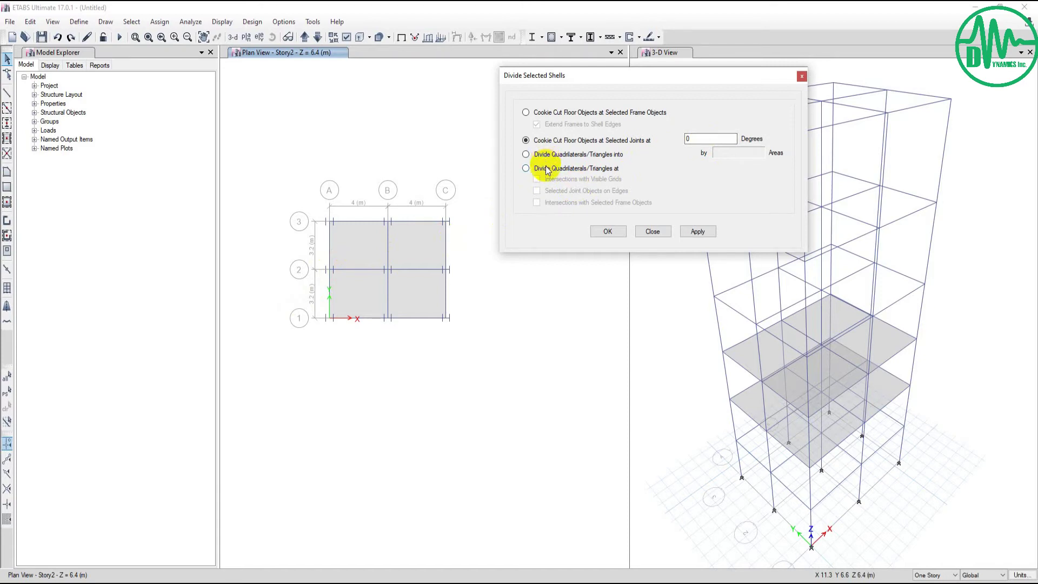
{"action": "left_click", "coordinate": [527, 168]}
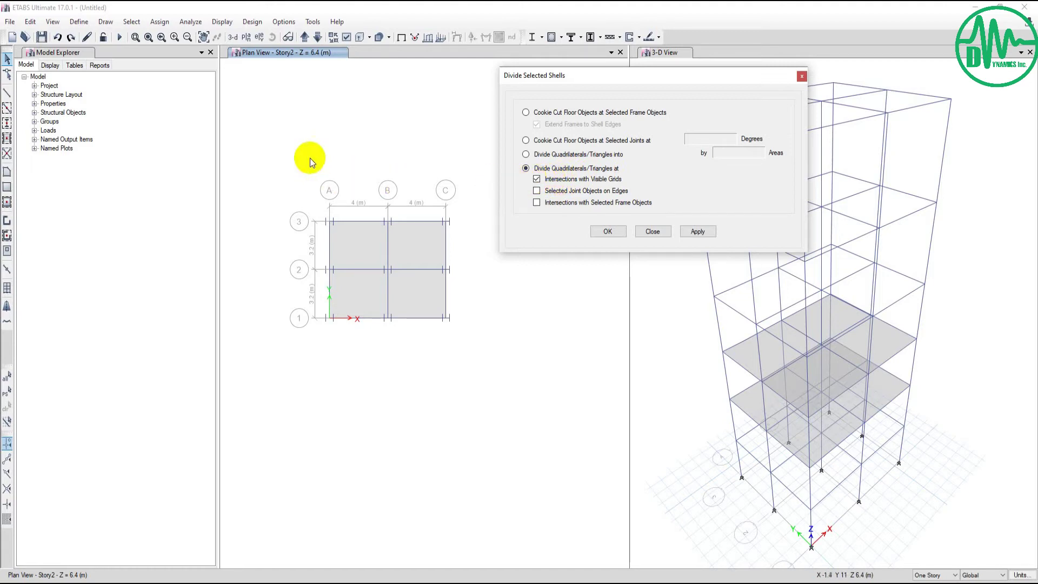
{"action": "left_click", "coordinate": [303, 37]}
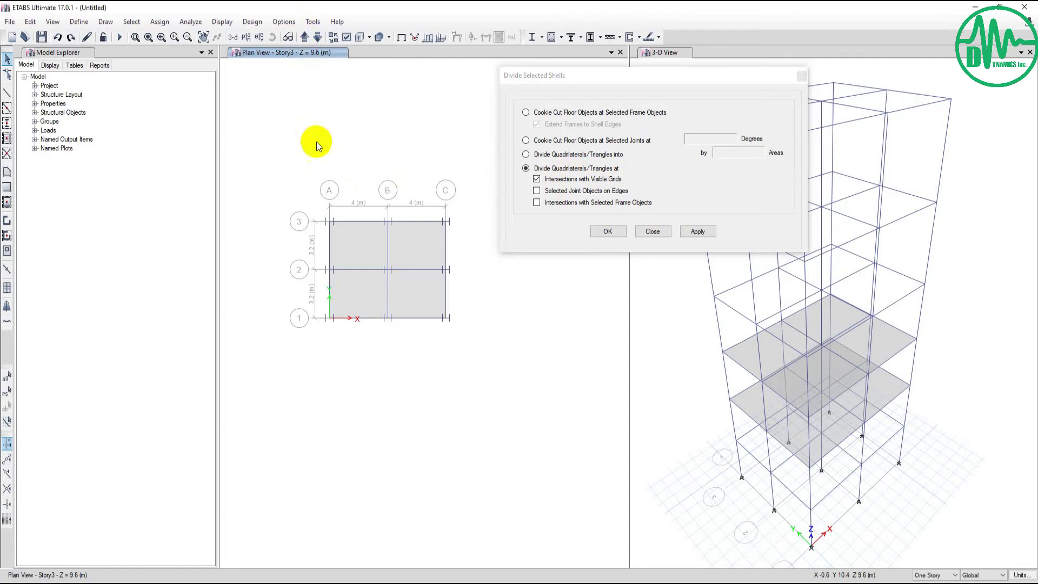
{"action": "left_click", "coordinate": [368, 258]}
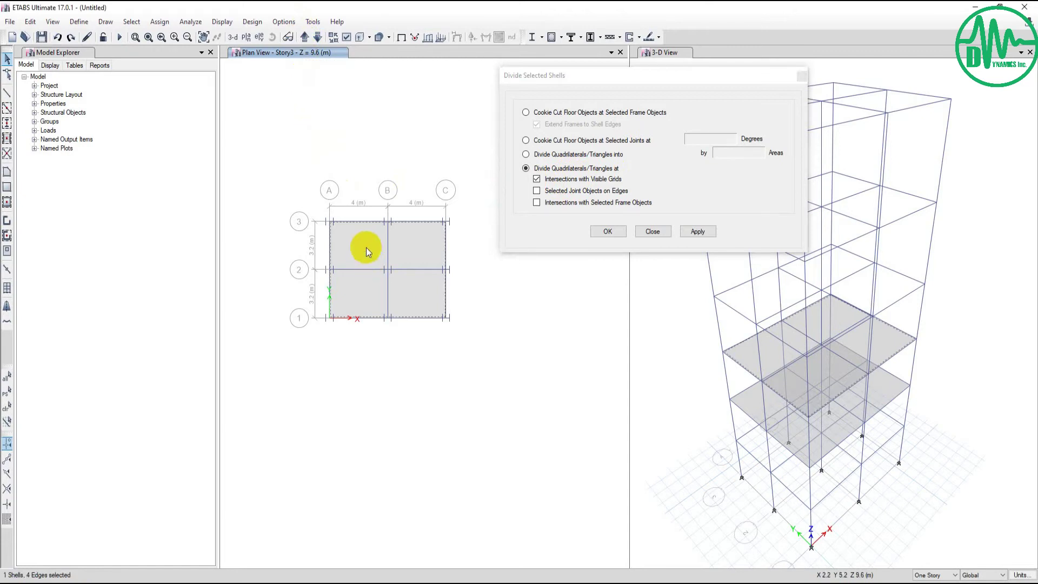
{"action": "middle_click_drag", "start_coordinate": [369, 259], "coordinate": [322, 196]}
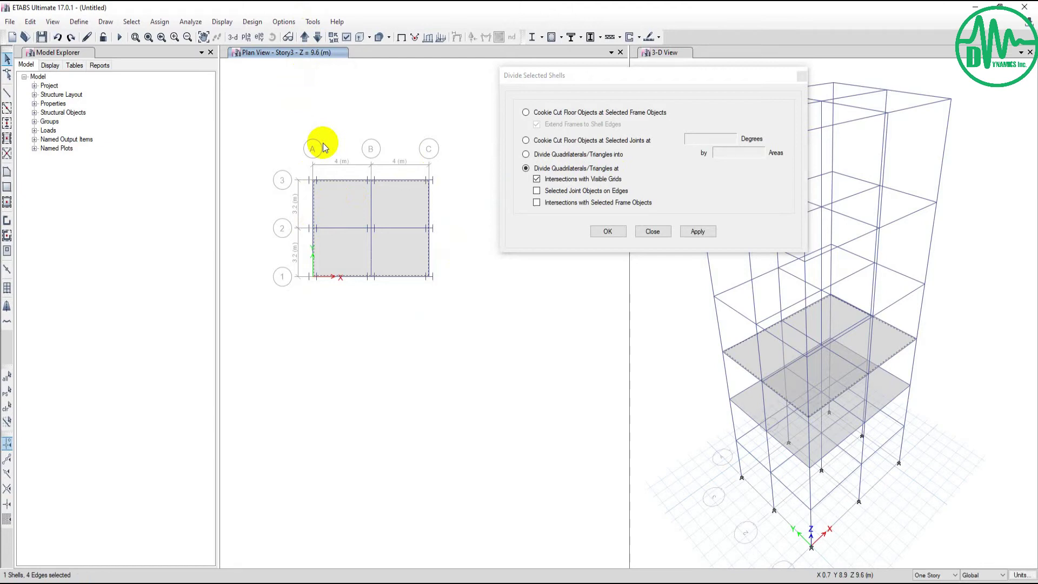
{"action": "scroll", "coordinate": [322, 146], "scroll_direction": "up", "scroll_amount": 5}
{"action": "scroll", "coordinate": [333, 186], "scroll_direction": "down", "scroll_amount": 2}
{"action": "middle_click_drag", "start_coordinate": [353, 201], "coordinate": [301, 226]}
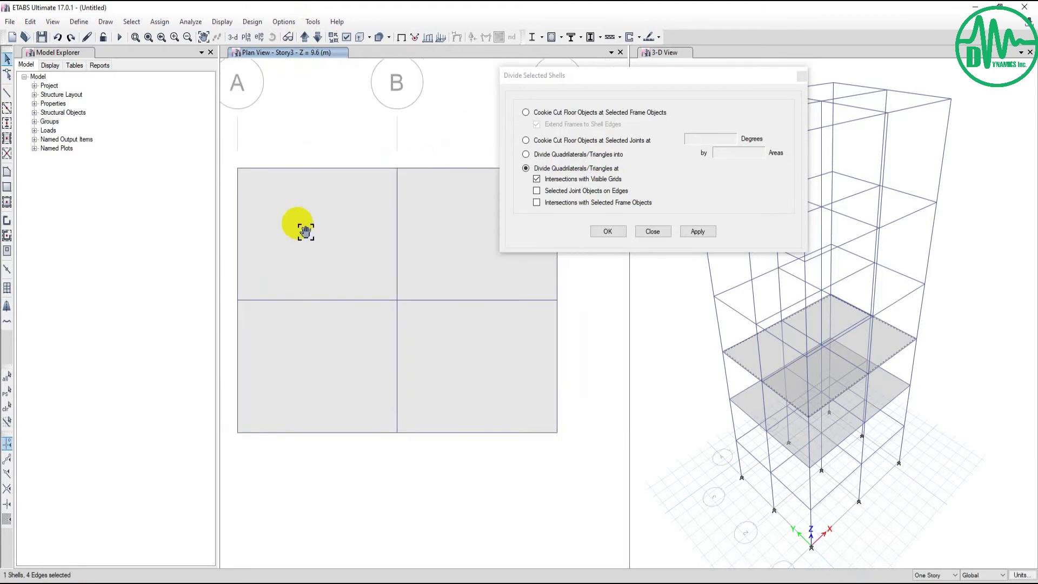
{"action": "scroll", "coordinate": [301, 225], "scroll_direction": "down", "scroll_amount": 5}
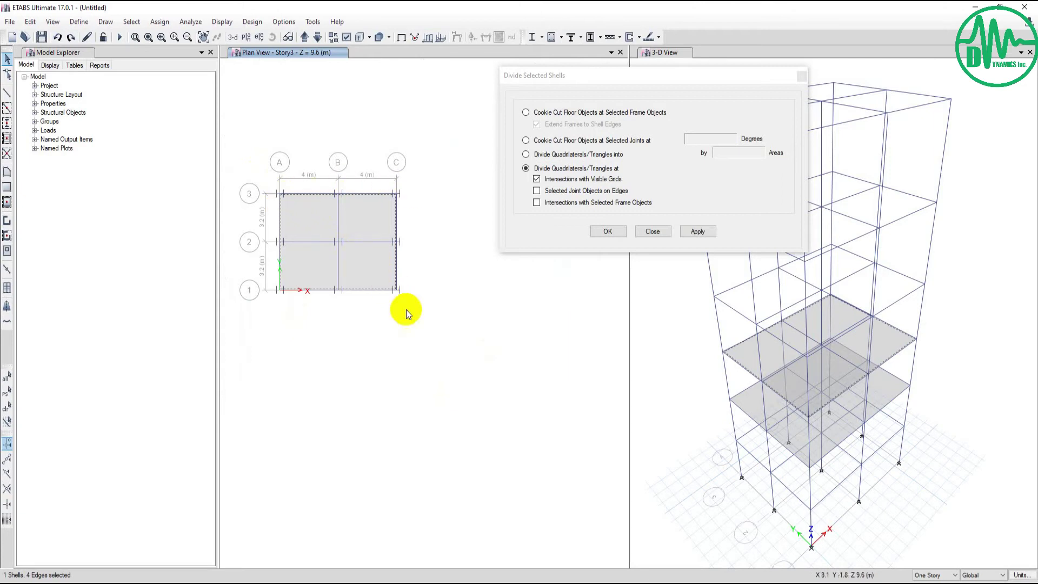
{"action": "scroll", "coordinate": [354, 262], "scroll_direction": "up", "scroll_amount": 5}
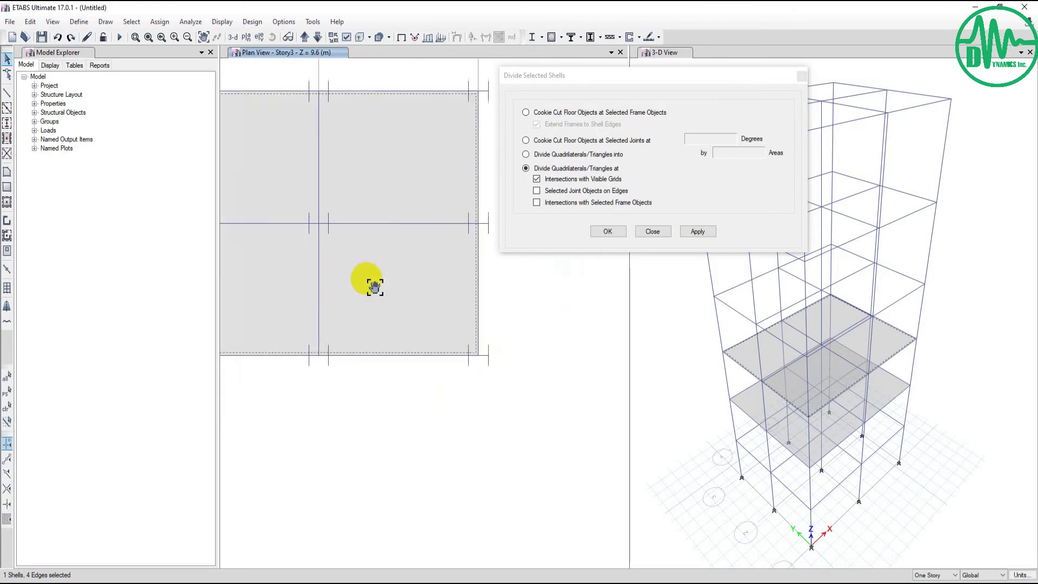
{"action": "scroll", "coordinate": [396, 279], "scroll_direction": "down", "scroll_amount": 2}
{"action": "scroll", "coordinate": [396, 279], "scroll_direction": "down", "scroll_amount": 4}
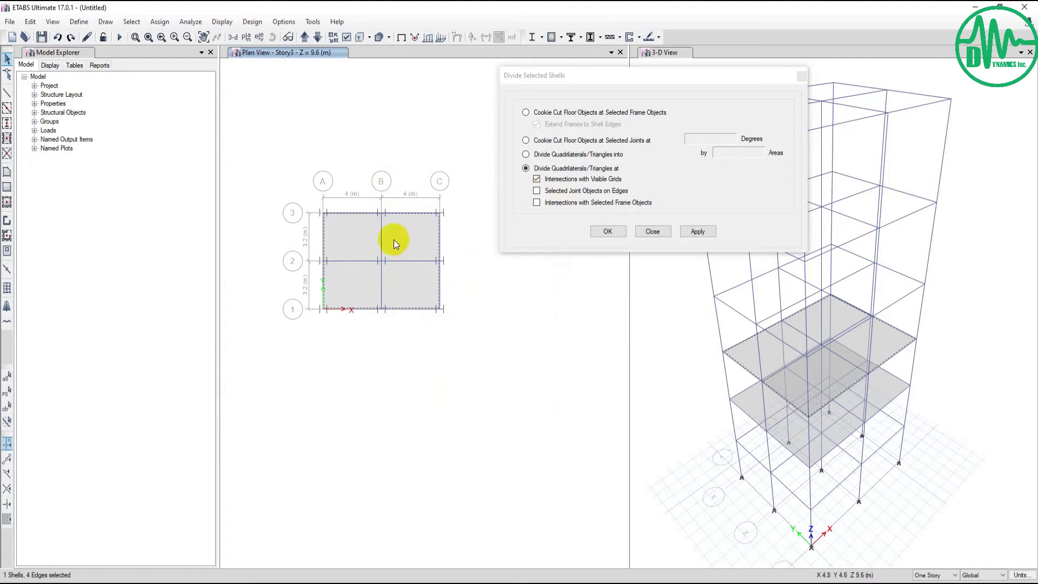
{"action": "left_click", "coordinate": [389, 255]}
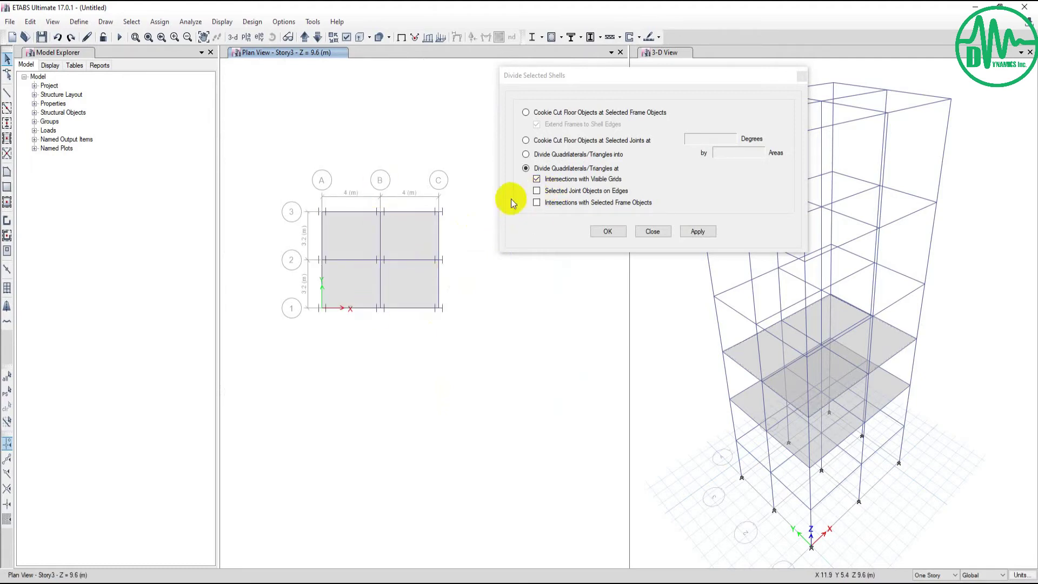
{"action": "left_click", "coordinate": [409, 236]}
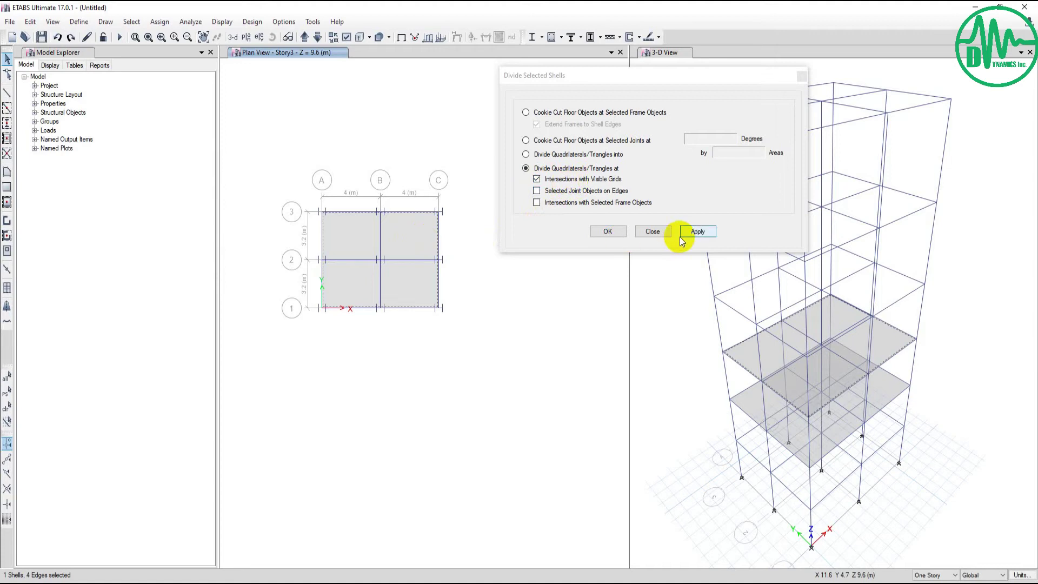
{"action": "left_click", "coordinate": [698, 231]}
- Check the resulting panels and restore the Story3 slab as one selected undivided shell
{"action": "left_click", "coordinate": [403, 283]}
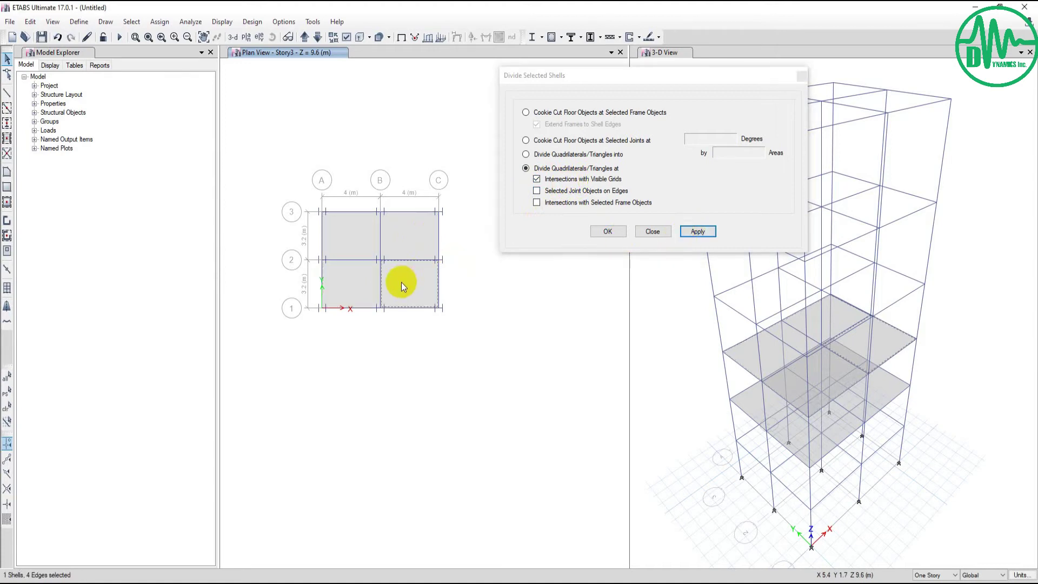
{"action": "left_click", "coordinate": [404, 239]}
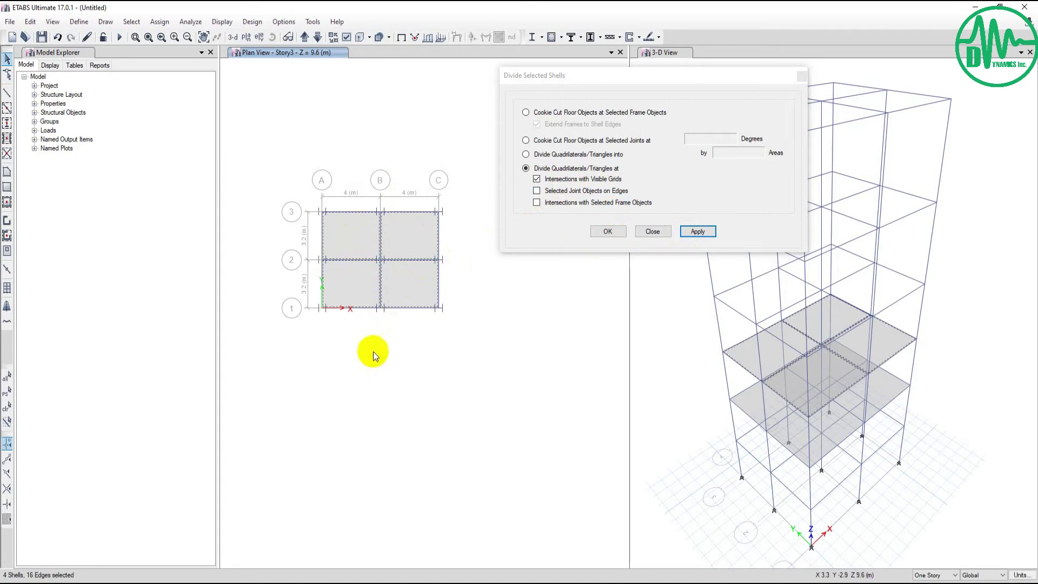
{"action": "left_click", "coordinate": [462, 248]}
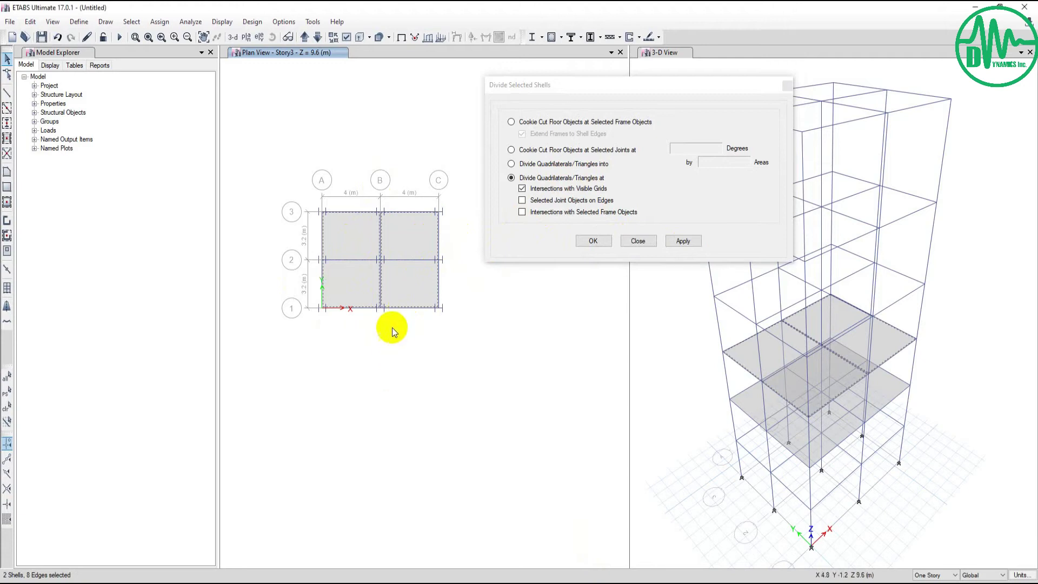
{"action": "left_click", "coordinate": [389, 353]}
{"action": "left_click", "coordinate": [391, 285]}
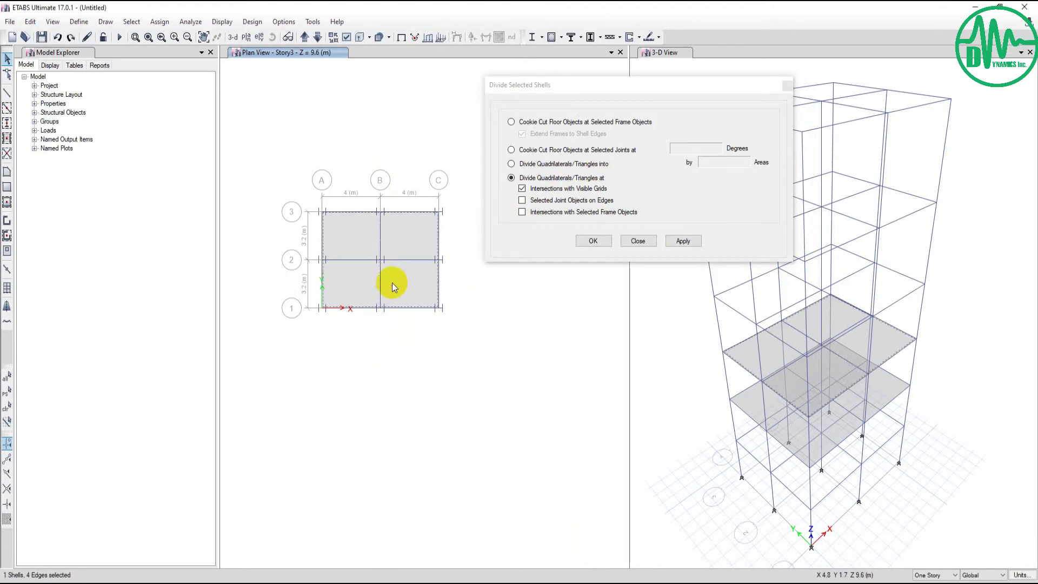
{"action": "mouse_move", "coordinate": [392, 283]}
{"action": "middle_mouse_down"}
{"action": "mouse_move", "coordinate": [390, 303]}
{"action": "mouse_move", "coordinate": [377, 281]}
{"action": "mouse_move", "coordinate": [402, 307]}
{"action": "middle_mouse_up"}
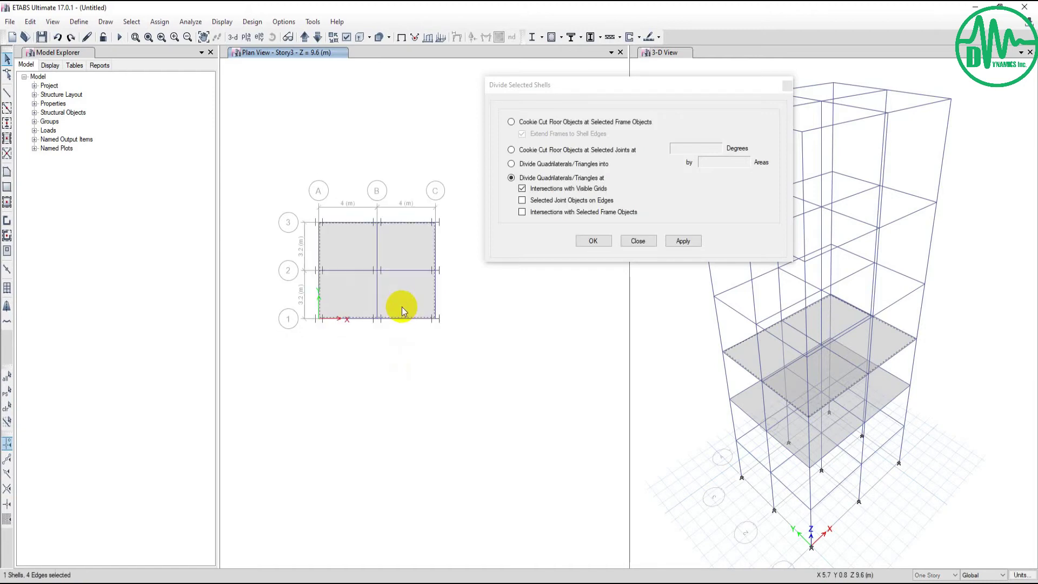
- Divide the Story3 slab at its intersection with the selected beam along grid B
{"action": "left_click", "coordinate": [523, 212]}
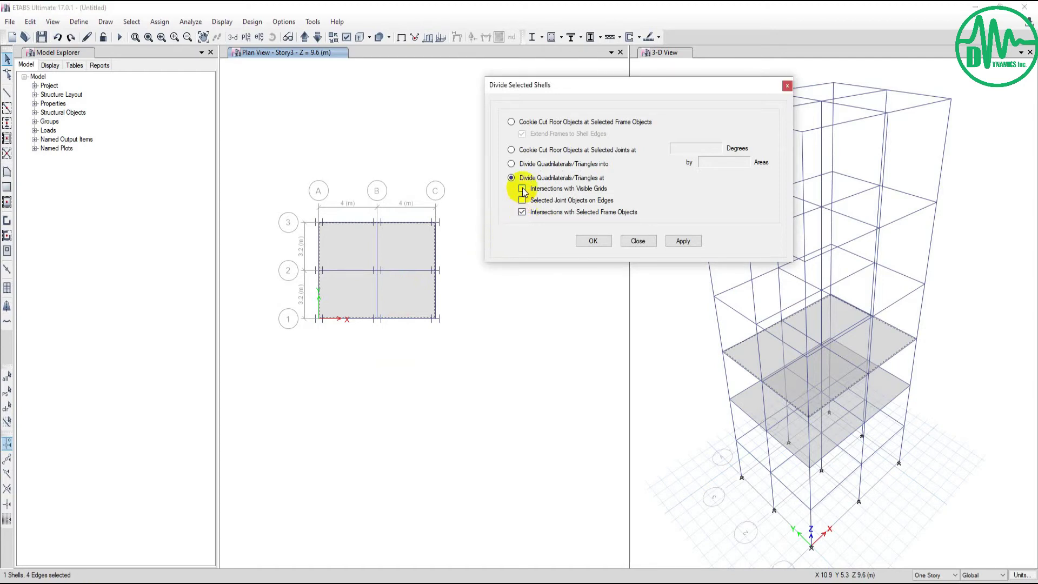
{"action": "scroll", "coordinate": [371, 274], "scroll_direction": "up", "scroll_amount": 2}
{"action": "scroll", "coordinate": [375, 252], "scroll_direction": "up", "scroll_amount": 3}
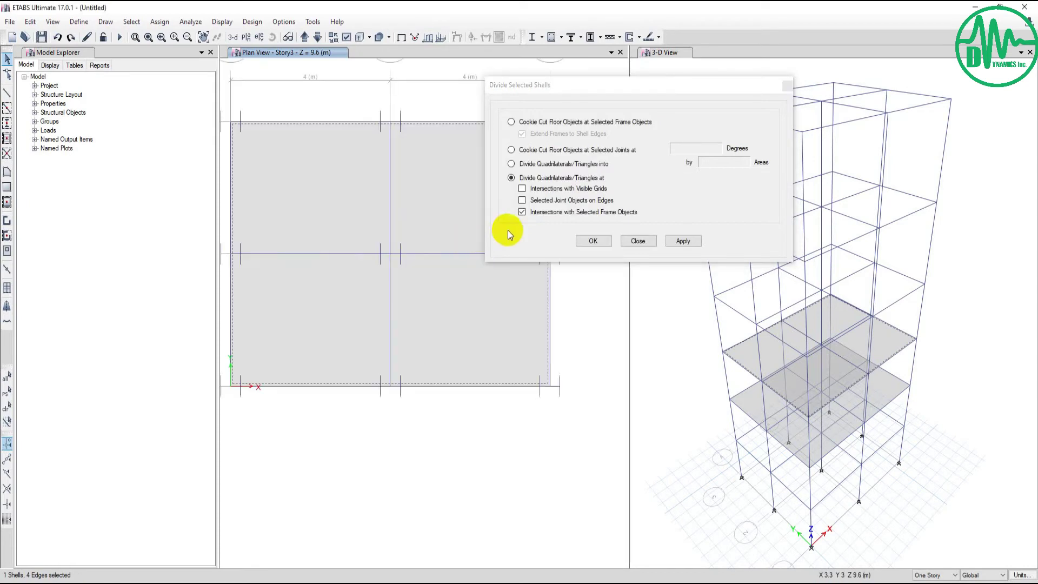
{"action": "scroll", "coordinate": [463, 253], "scroll_direction": "down", "scroll_amount": 3}
{"action": "scroll", "coordinate": [470, 275], "scroll_direction": "up", "scroll_amount": 2}
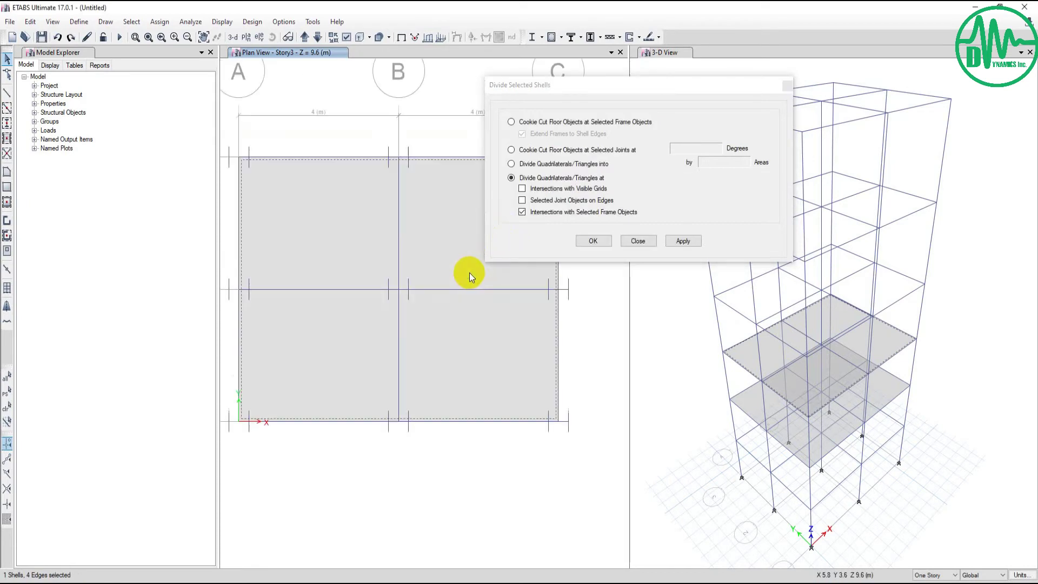
{"action": "scroll", "coordinate": [469, 272], "scroll_direction": "down", "scroll_amount": 3}
{"action": "scroll", "coordinate": [487, 282], "scroll_direction": "up", "scroll_amount": 3}
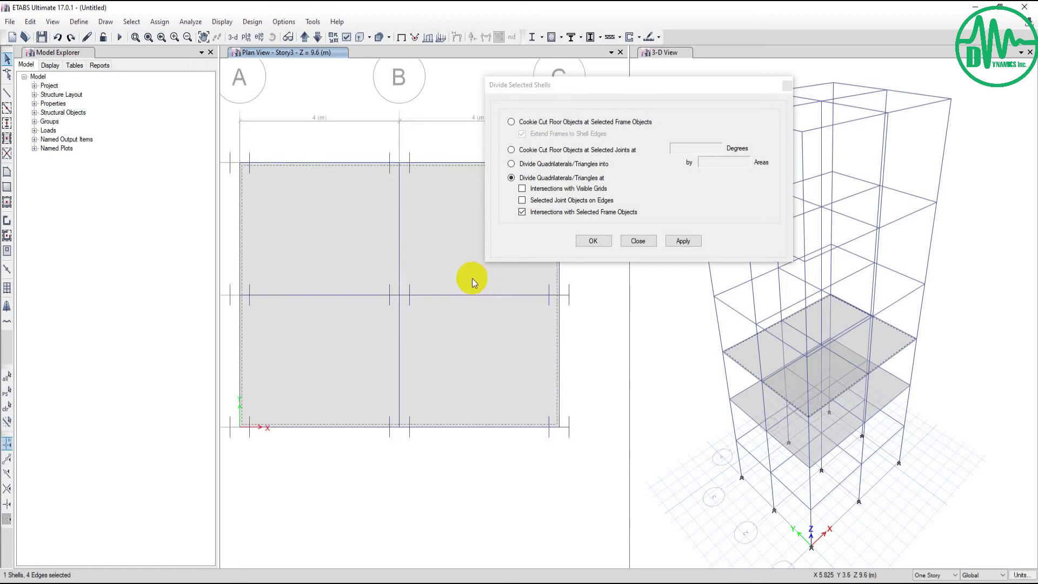
{"action": "scroll", "coordinate": [487, 281], "scroll_direction": "down", "scroll_amount": 3}
{"action": "scroll", "coordinate": [467, 299], "scroll_direction": "up", "scroll_amount": 3}
{"action": "scroll", "coordinate": [468, 299], "scroll_direction": "down", "scroll_amount": 3}
{"action": "scroll", "coordinate": [438, 284], "scroll_direction": "up", "scroll_amount": 3}
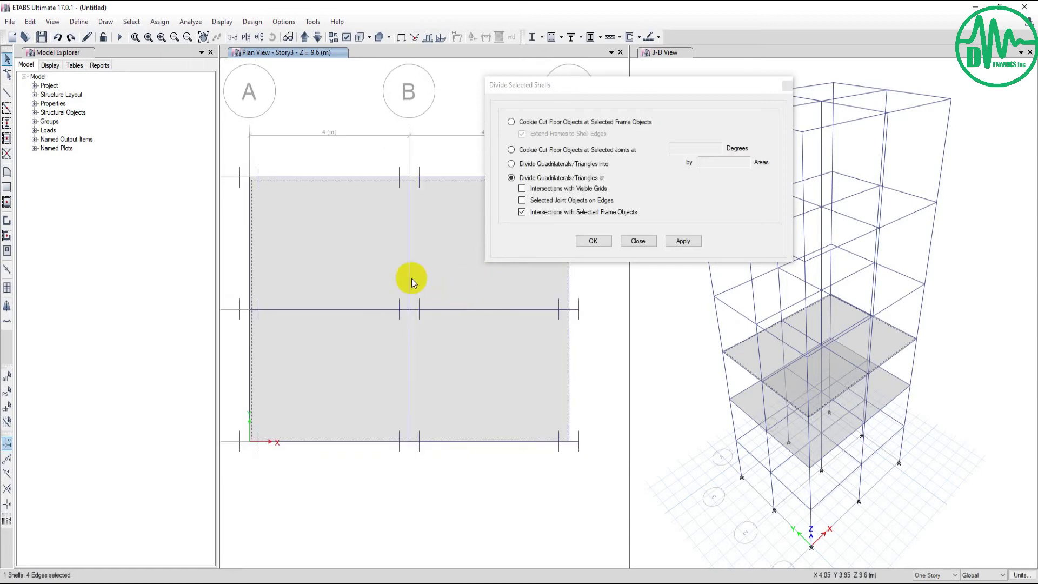
{"action": "scroll", "coordinate": [411, 278], "scroll_direction": "down", "scroll_amount": 3}
{"action": "scroll", "coordinate": [397, 269], "scroll_direction": "up", "scroll_amount": 3}
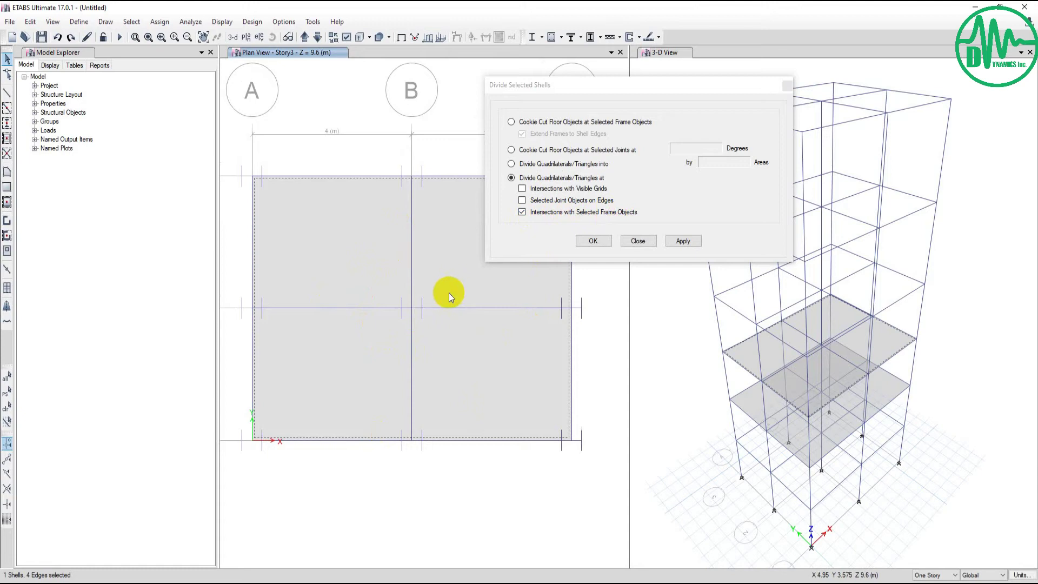
{"action": "left_click", "coordinate": [673, 240]}
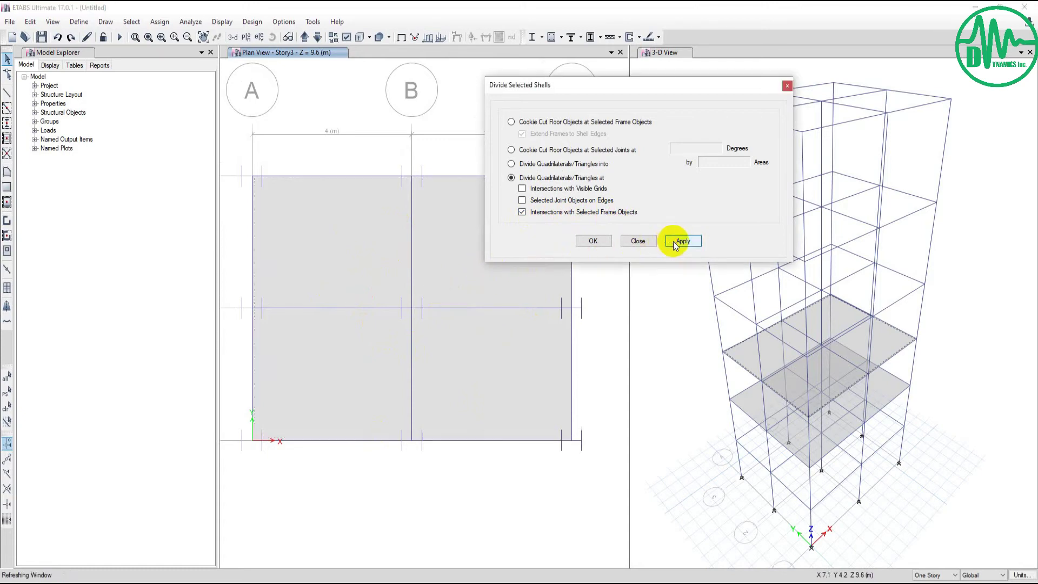
{"action": "left_click", "coordinate": [377, 272]}
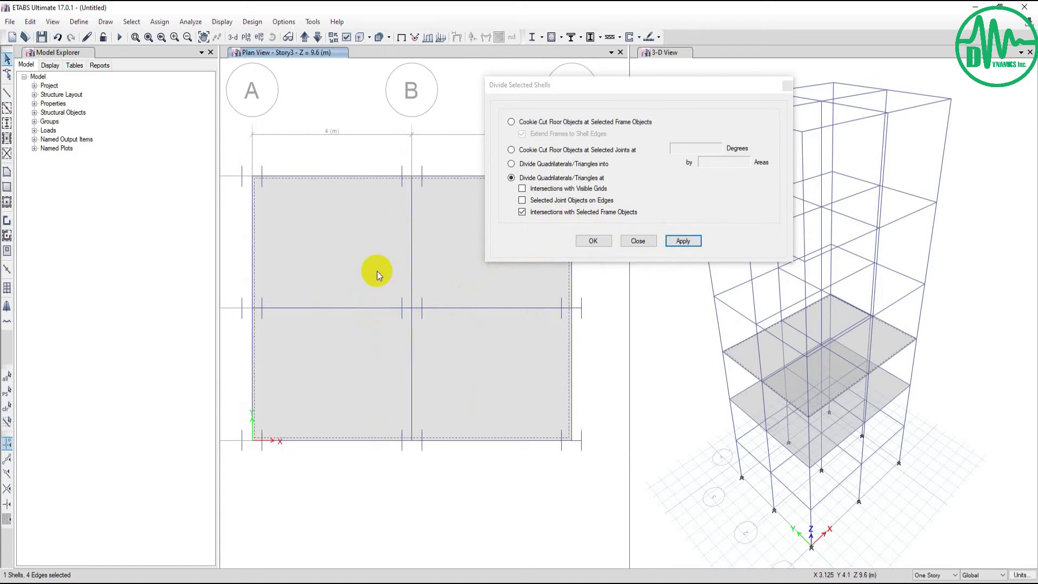
{"action": "left_click", "coordinate": [390, 272]}
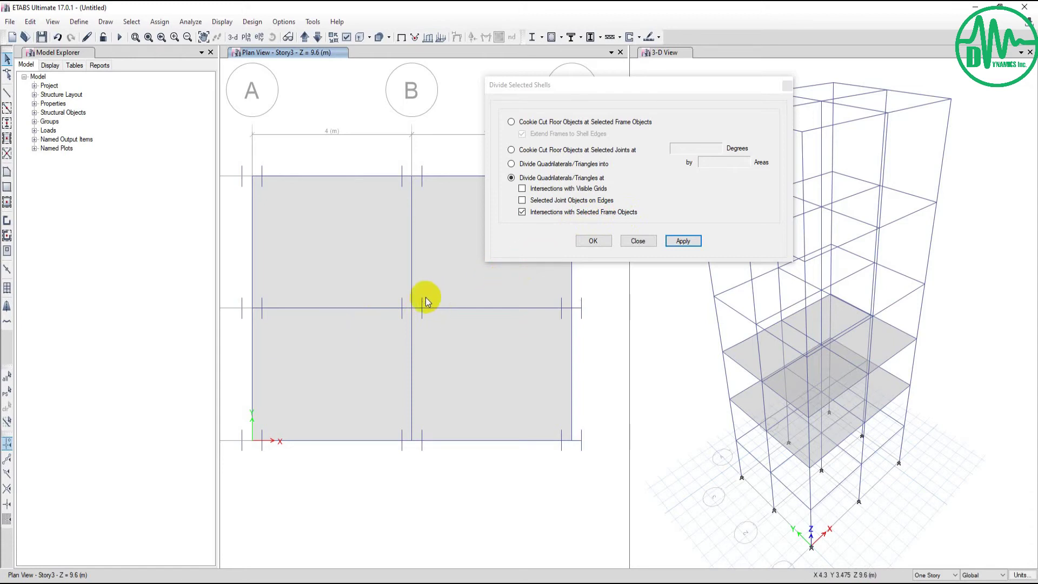
{"action": "left_click", "coordinate": [413, 270]}
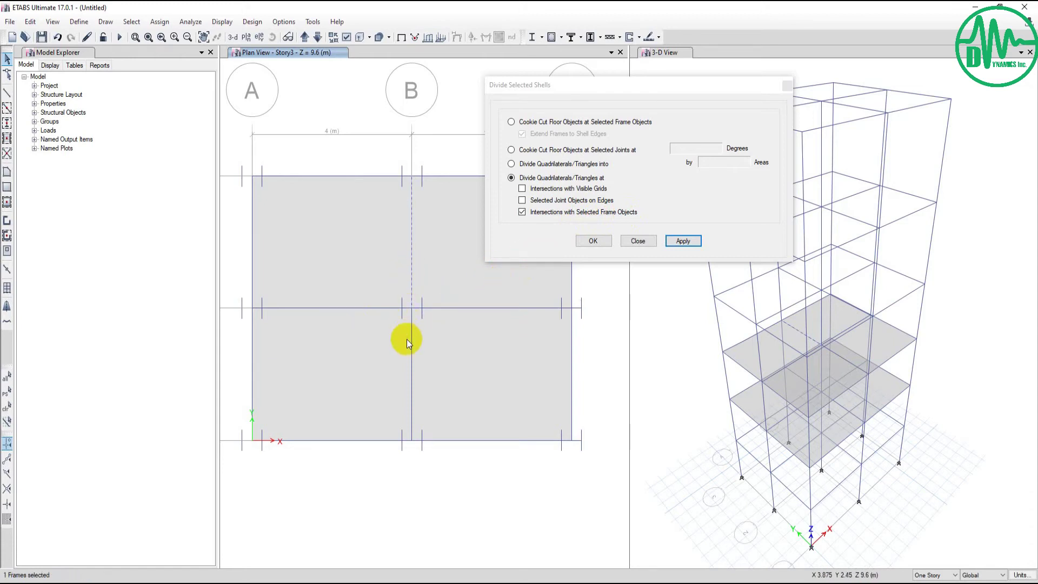
{"action": "left_click", "coordinate": [357, 351]}
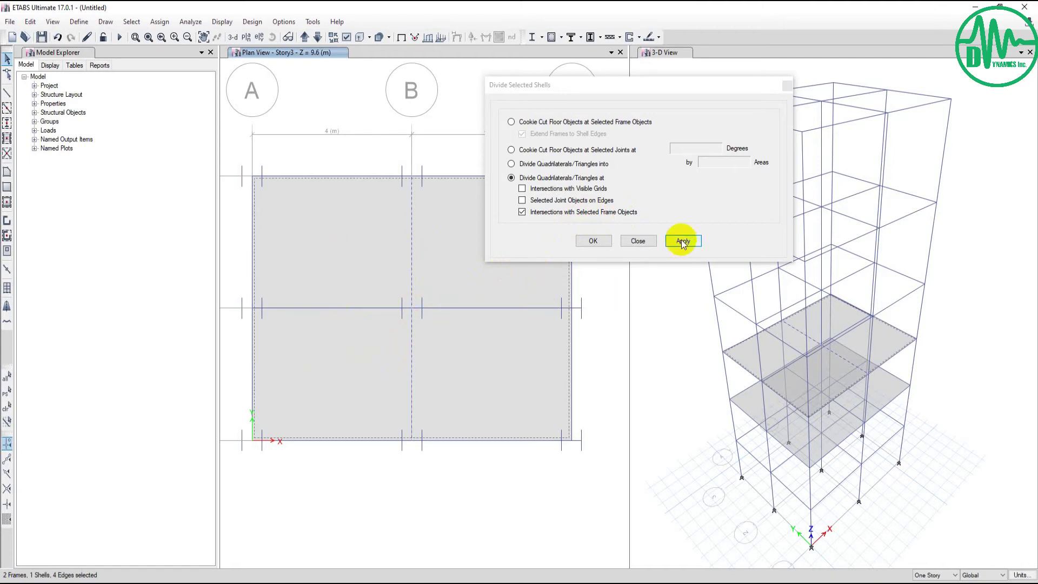
{"action": "left_click", "coordinate": [682, 241]}
- Divide the left and right panels at the grid 2 beams, giving four slab panels
{"action": "left_click", "coordinate": [349, 357]}
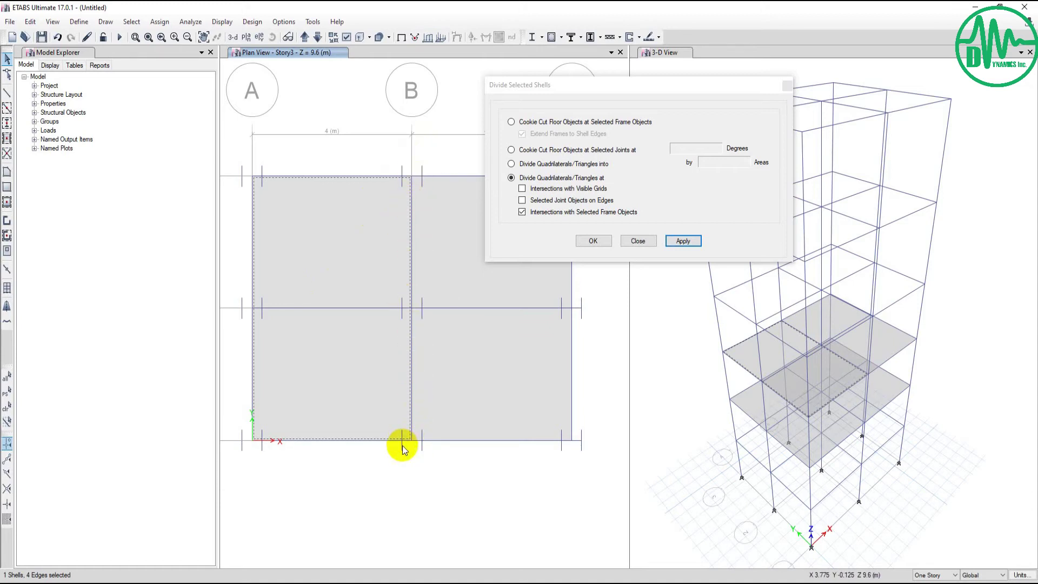
{"action": "left_click", "coordinate": [316, 310]}
{"action": "left_click", "coordinate": [683, 240]}
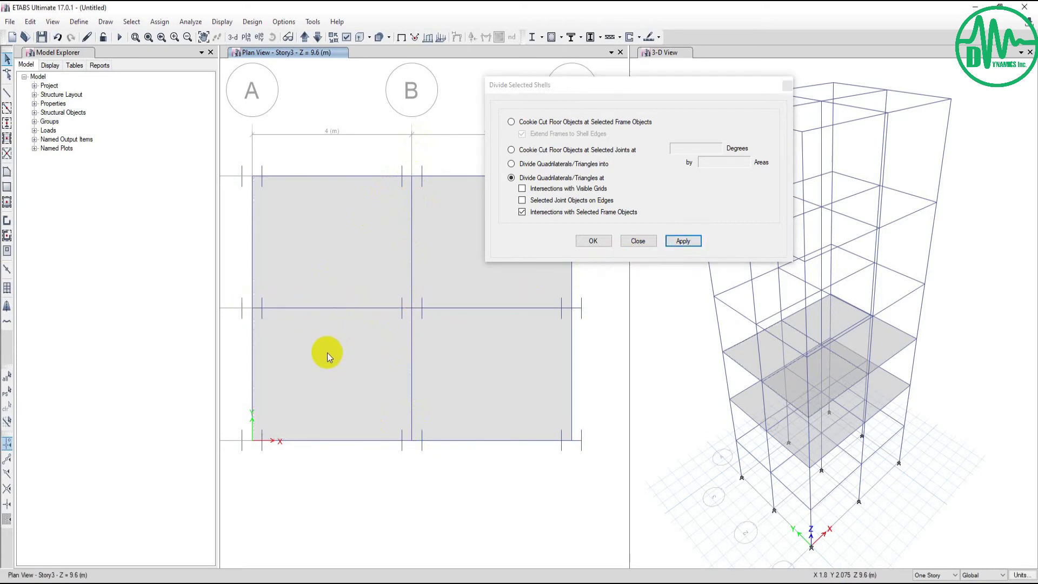
{"action": "left_click", "coordinate": [458, 340]}
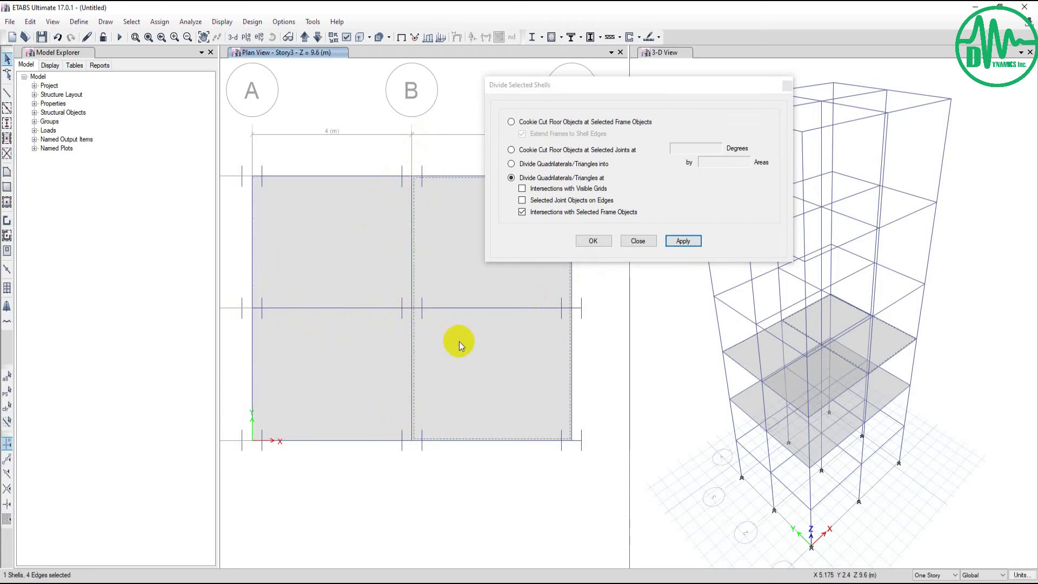
{"action": "left_click", "coordinate": [468, 310]}
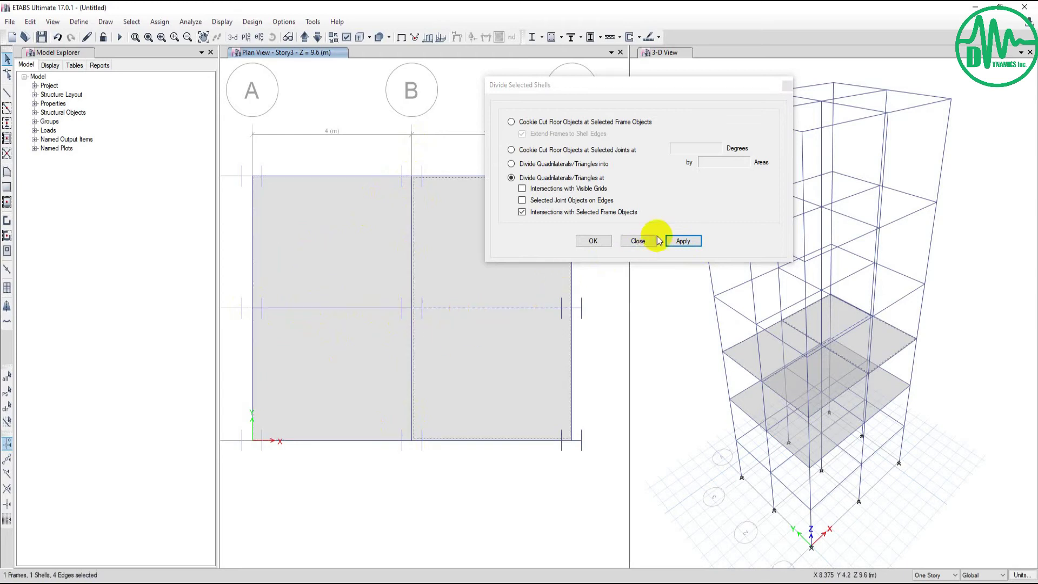
{"action": "left_click", "coordinate": [683, 241]}
- Select the resulting panels and close the Divide Shells options with OK
{"action": "left_click", "coordinate": [438, 312]}
{"action": "left_click", "coordinate": [320, 223]}
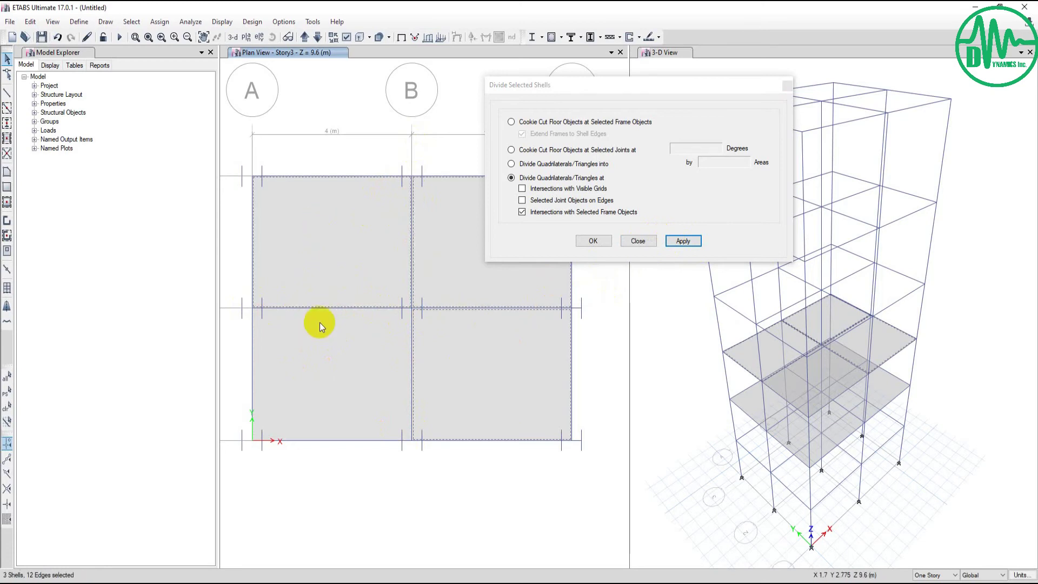
{"action": "left_click", "coordinate": [392, 357]}
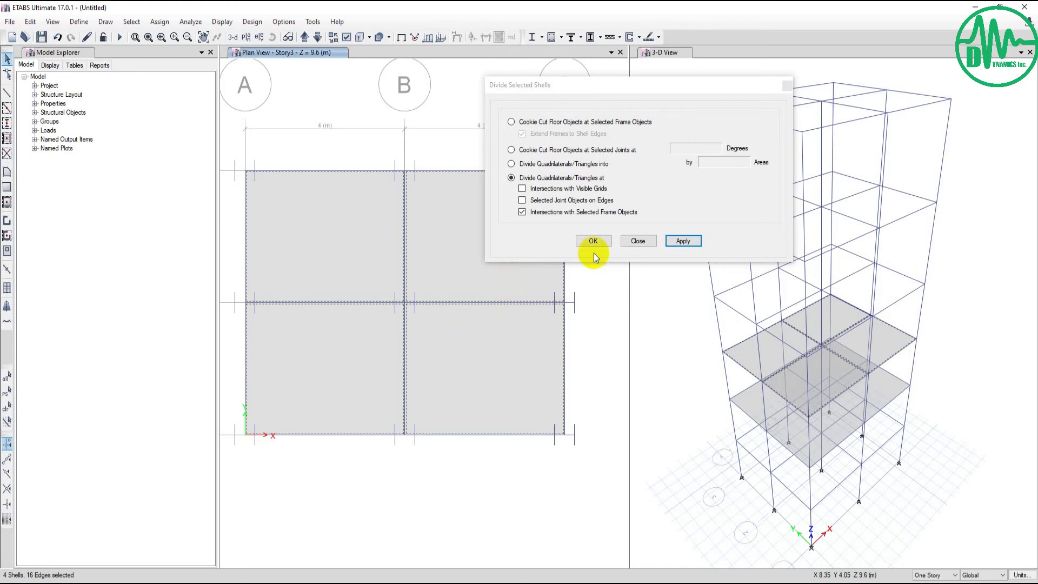
{"action": "left_click", "coordinate": [605, 243]}
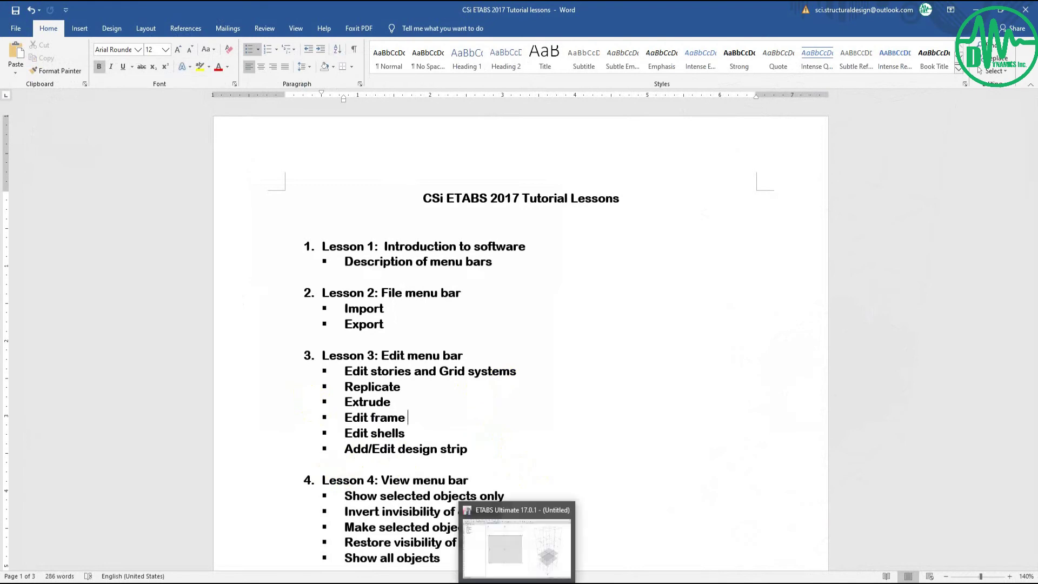
- On Story4, Quick Draw a Slab1 floor panel in each of the four grid bays
{"action": "left_click", "coordinate": [515, 540]}
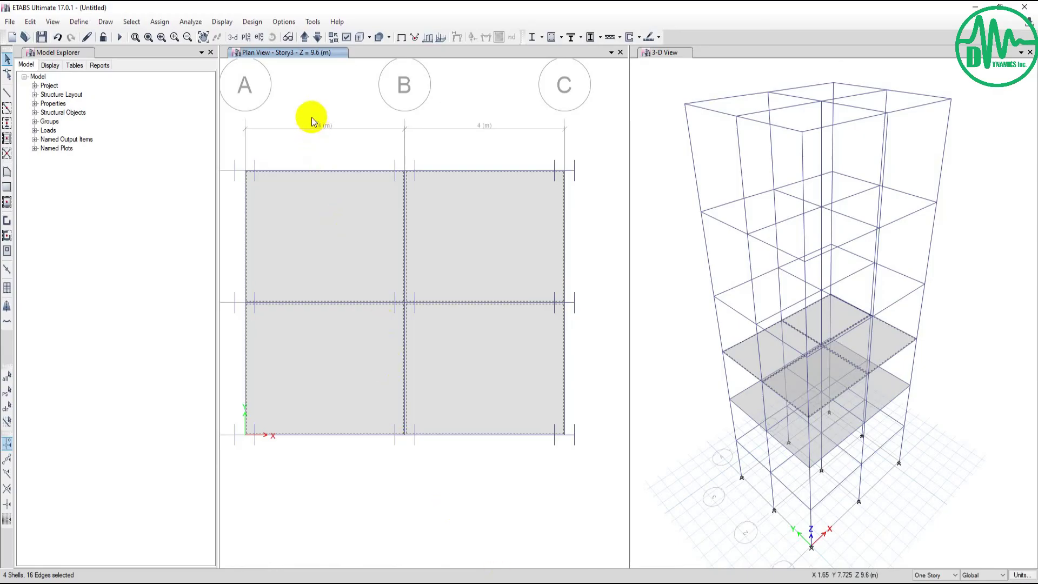
{"action": "left_click", "coordinate": [306, 37]}
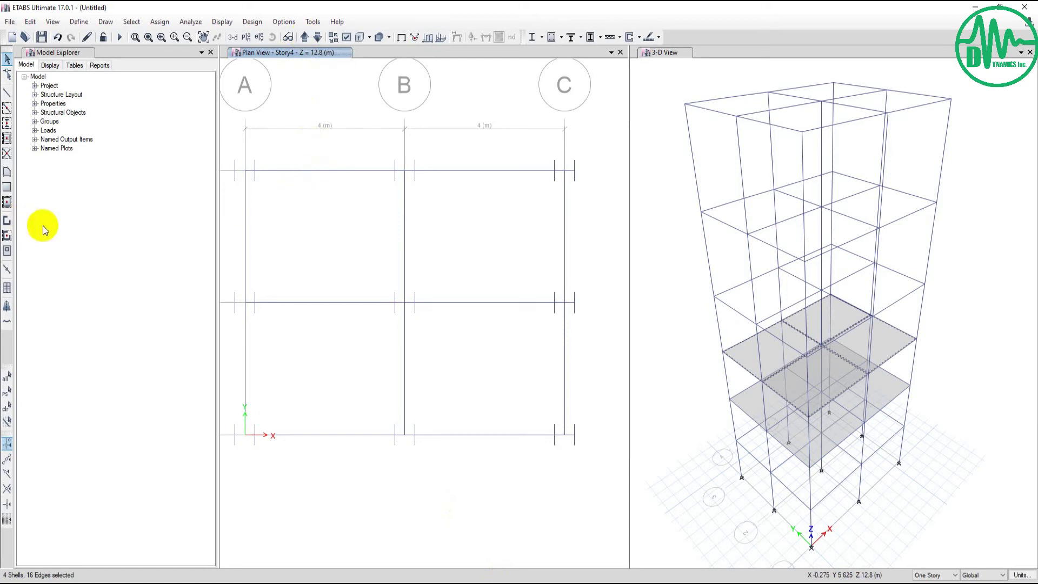
{"action": "left_click", "coordinate": [6, 203]}
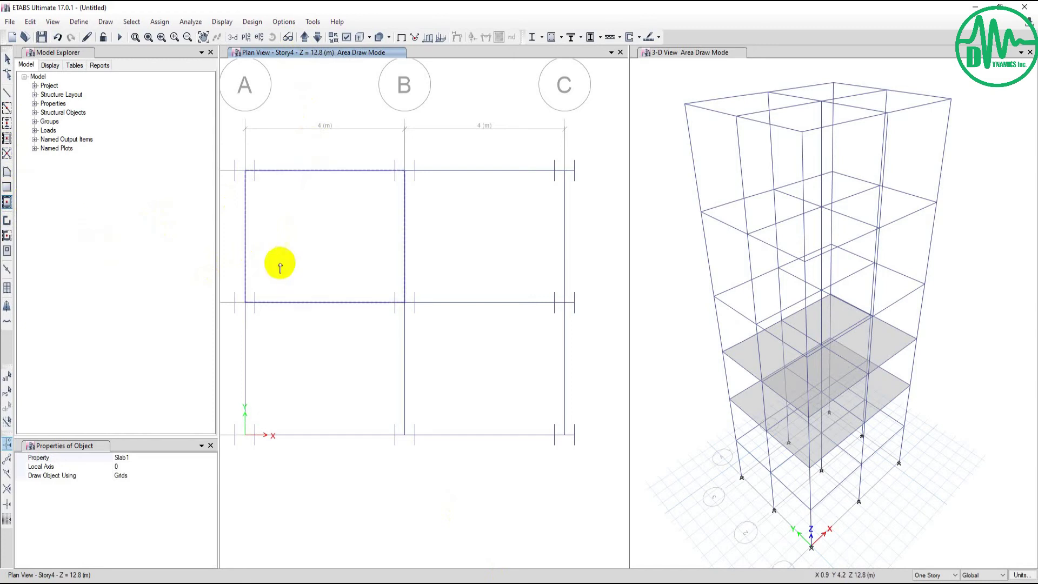
{"action": "left_click", "coordinate": [471, 241]}
{"action": "left_click", "coordinate": [345, 347]}
{"action": "left_click", "coordinate": [329, 259]}
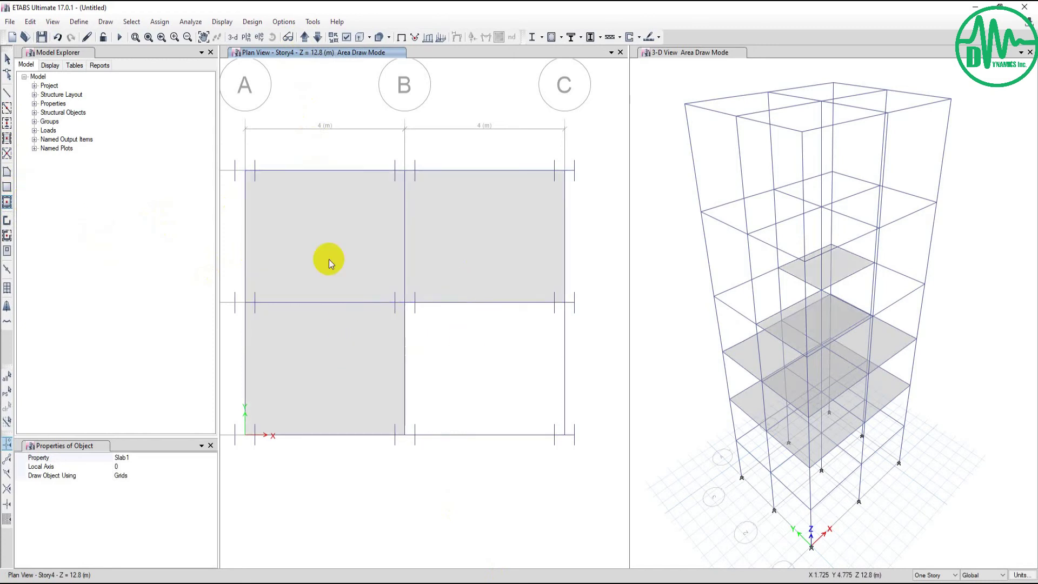
{"action": "left_click", "coordinate": [443, 346]}
{"action": "middle_click_drag", "start_coordinate": [460, 352], "coordinate": [473, 362]}
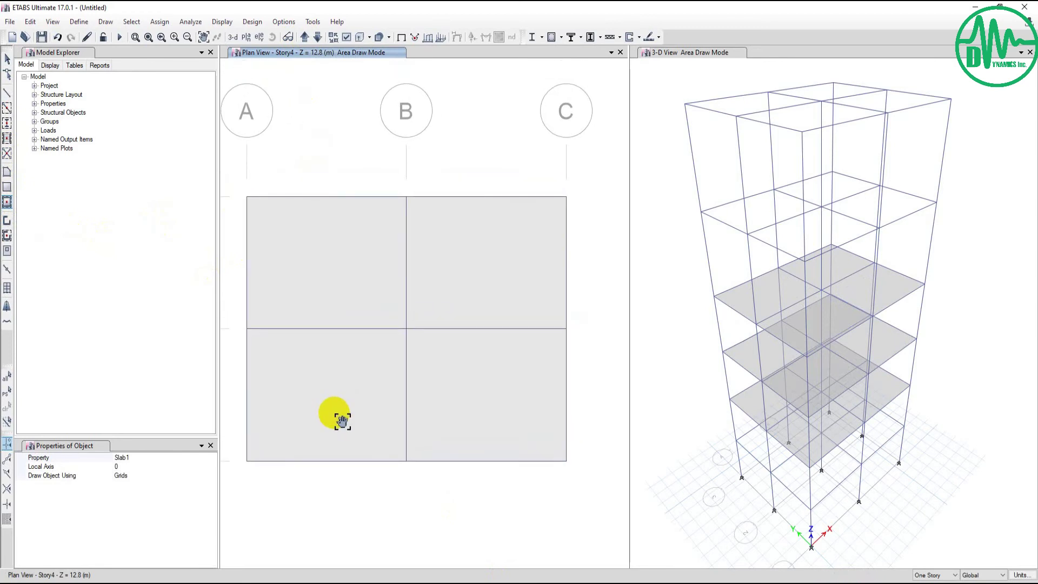
{"action": "key", "text": "Escape"}
{"action": "middle_click_drag", "start_coordinate": [313, 325], "coordinate": [315, 312]}
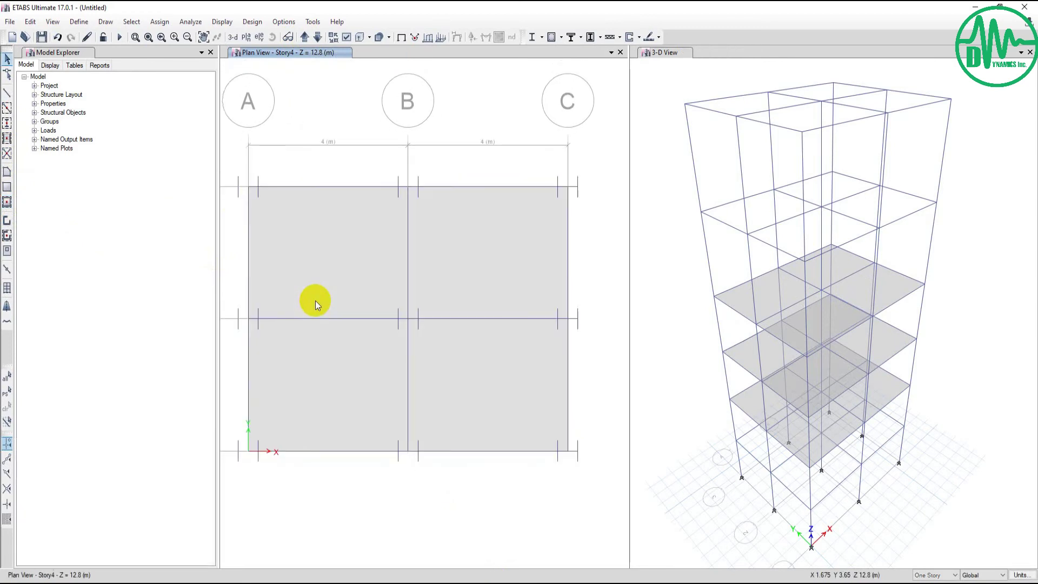
- Bring up the Add Design Strips settings from the Edit menu and move them beside the plan
{"action": "left_click", "coordinate": [28, 22]}
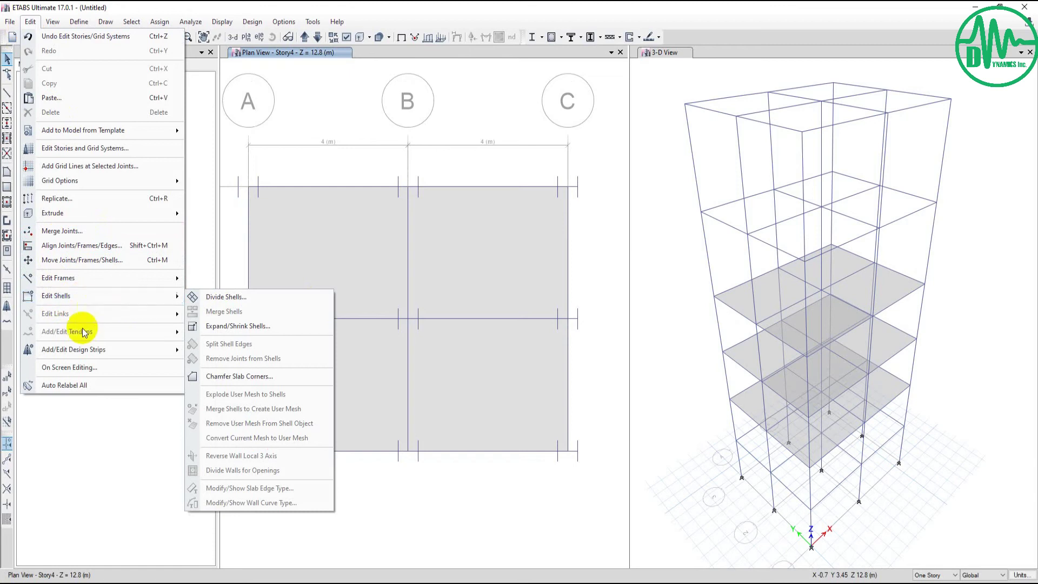
{"action": "mouse_move", "coordinate": [73, 349]}
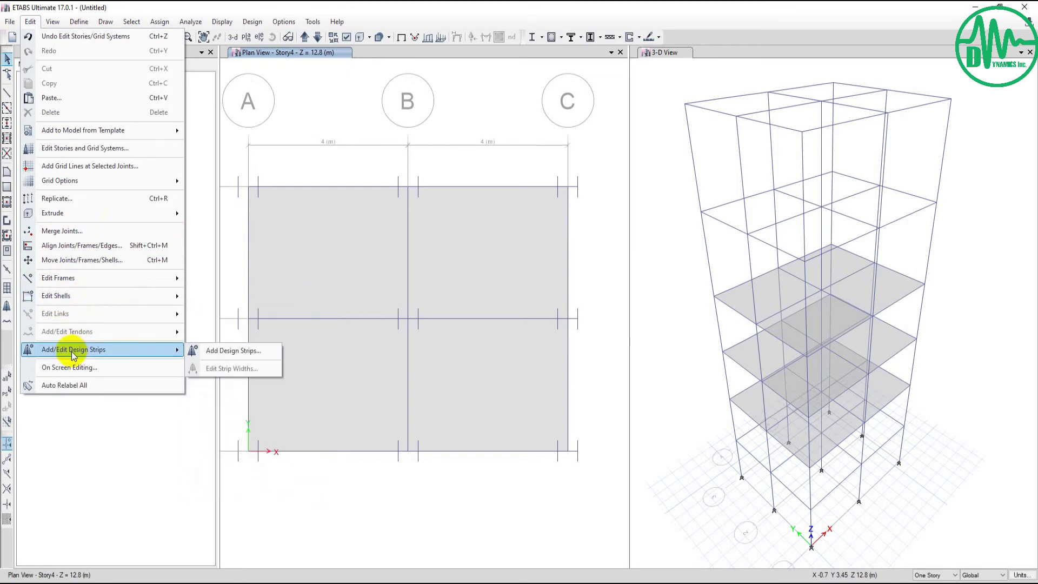
{"action": "left_click", "coordinate": [241, 352]}
{"action": "left_click_drag", "start_coordinate": [530, 180], "coordinate": [136, 176]}
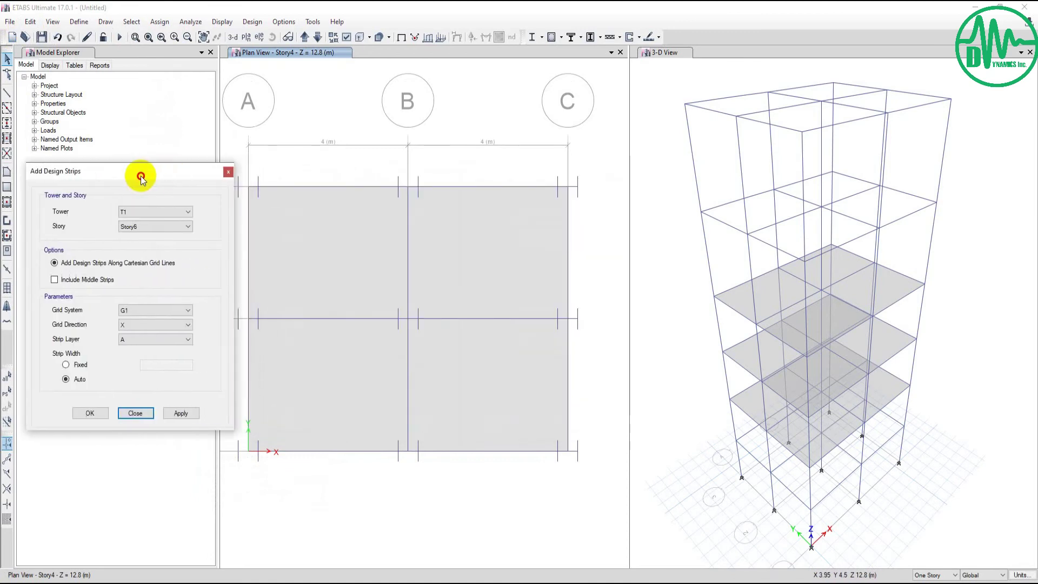
- Set the design strips to Tower T1, Story4
{"action": "left_click", "coordinate": [138, 211]}
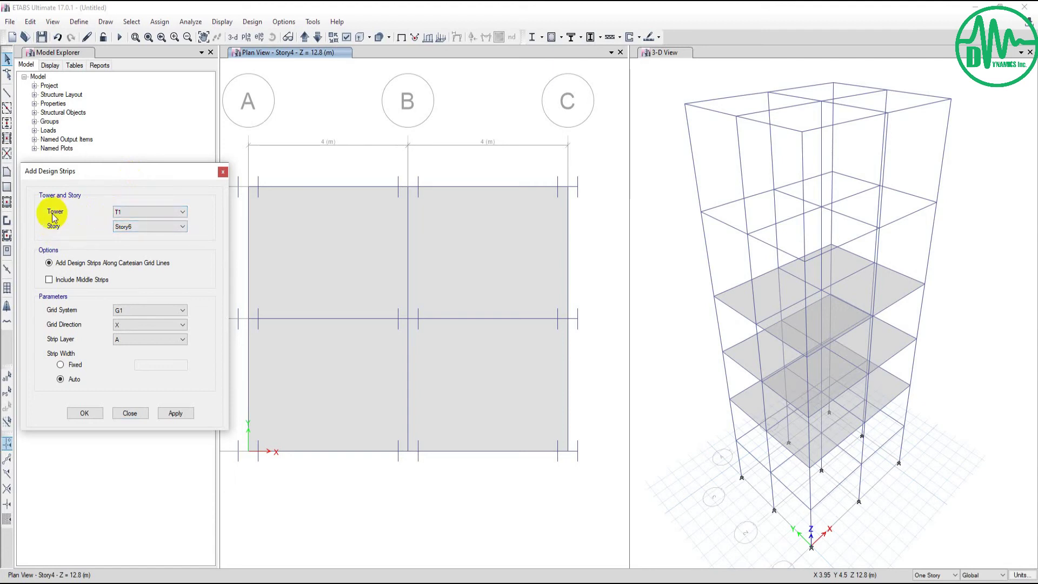
{"action": "left_click", "coordinate": [152, 227]}
{"action": "left_click", "coordinate": [151, 227]}
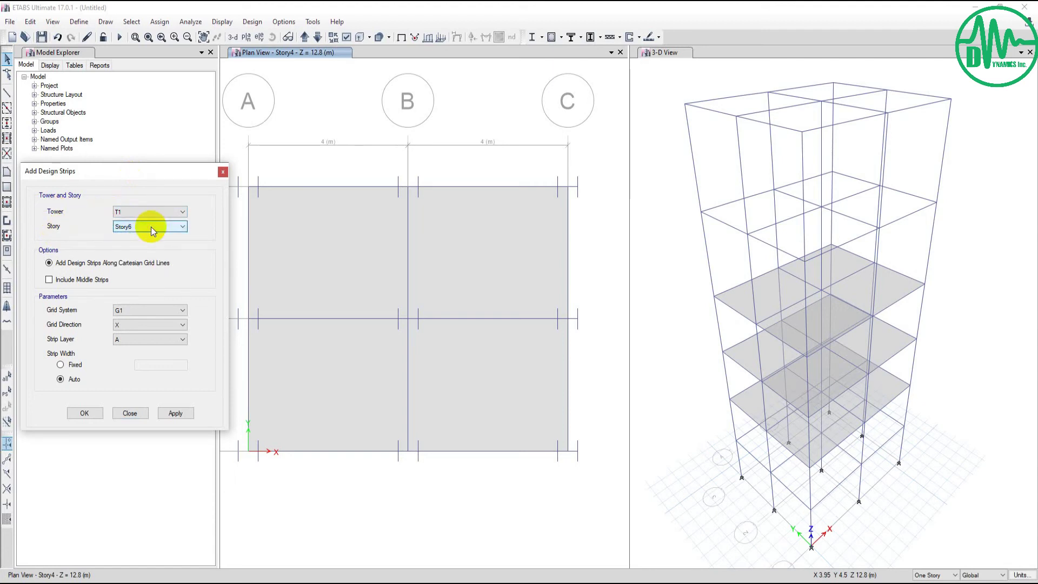
{"action": "left_click", "coordinate": [151, 227]}
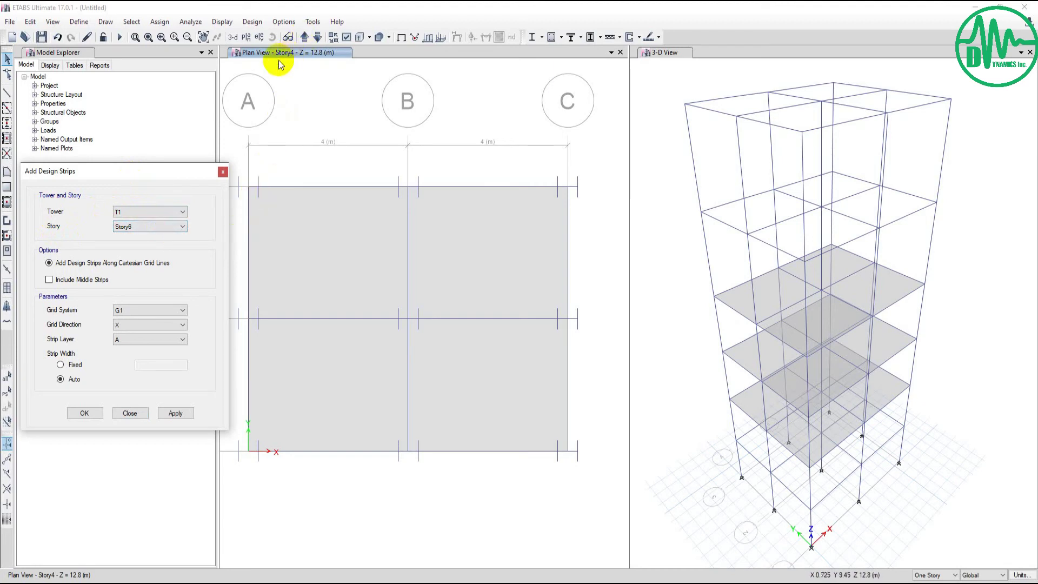
{"action": "left_click", "coordinate": [125, 227]}
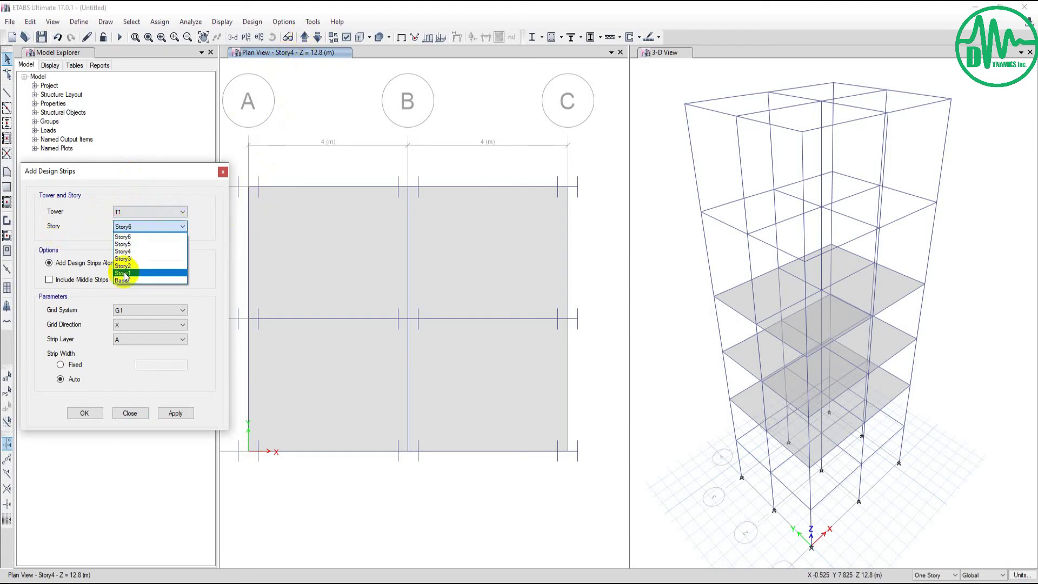
{"action": "left_click", "coordinate": [124, 251]}
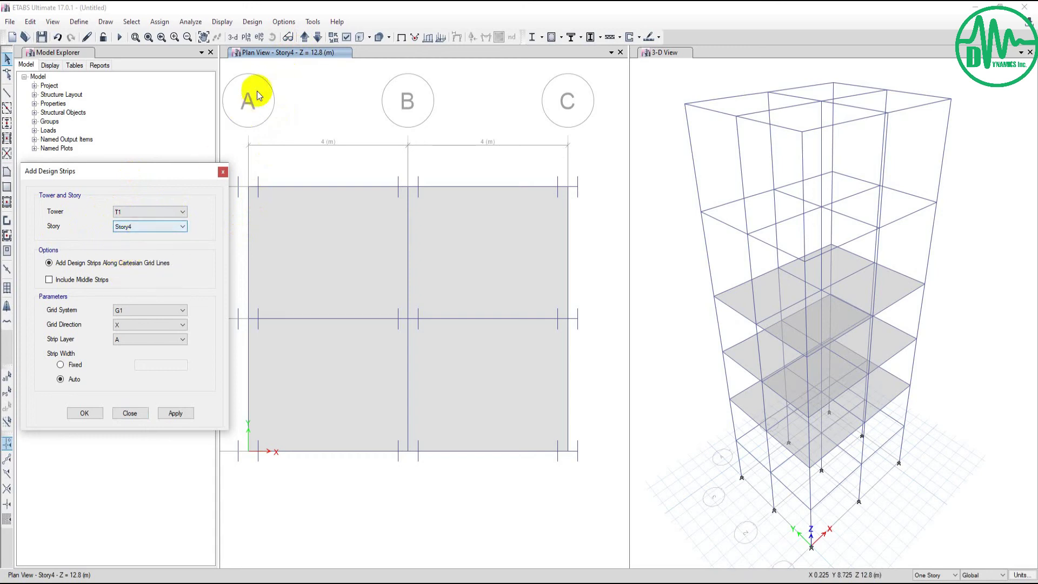
{"action": "left_click", "coordinate": [149, 226]}
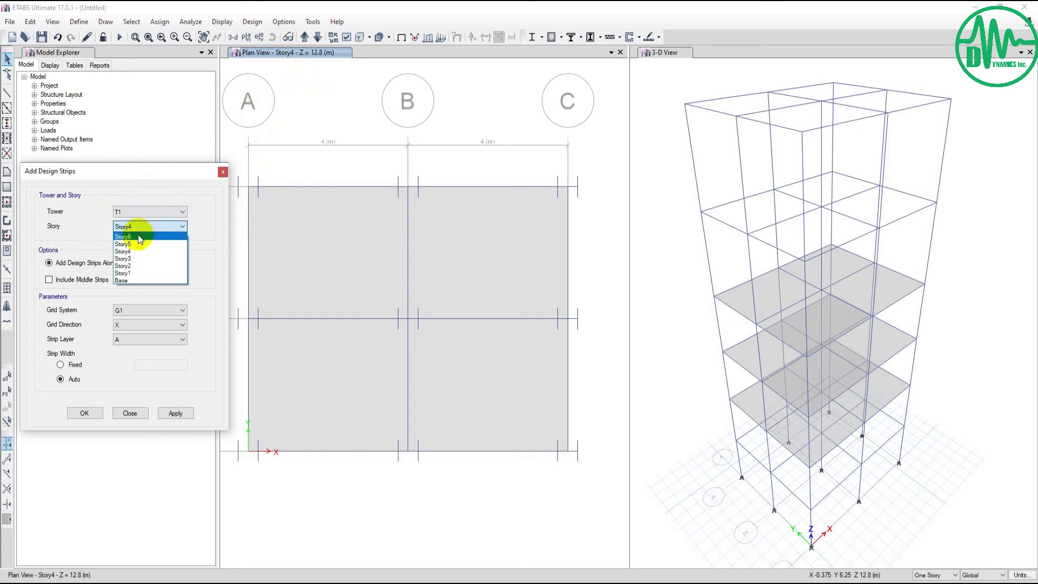
{"action": "left_click", "coordinate": [128, 253]}
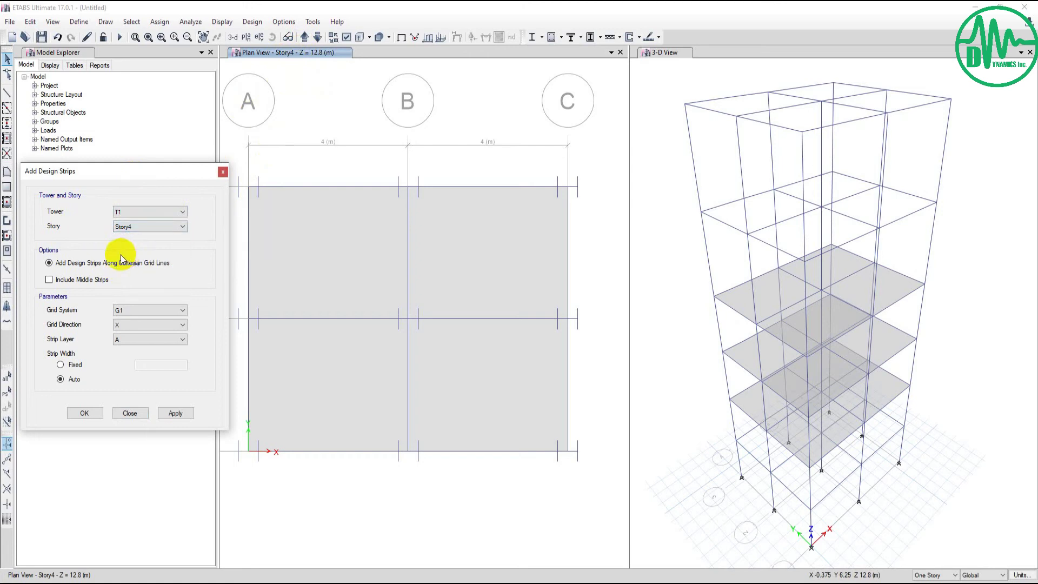
{"action": "left_click", "coordinate": [141, 211]}
{"action": "left_click", "coordinate": [129, 223]}
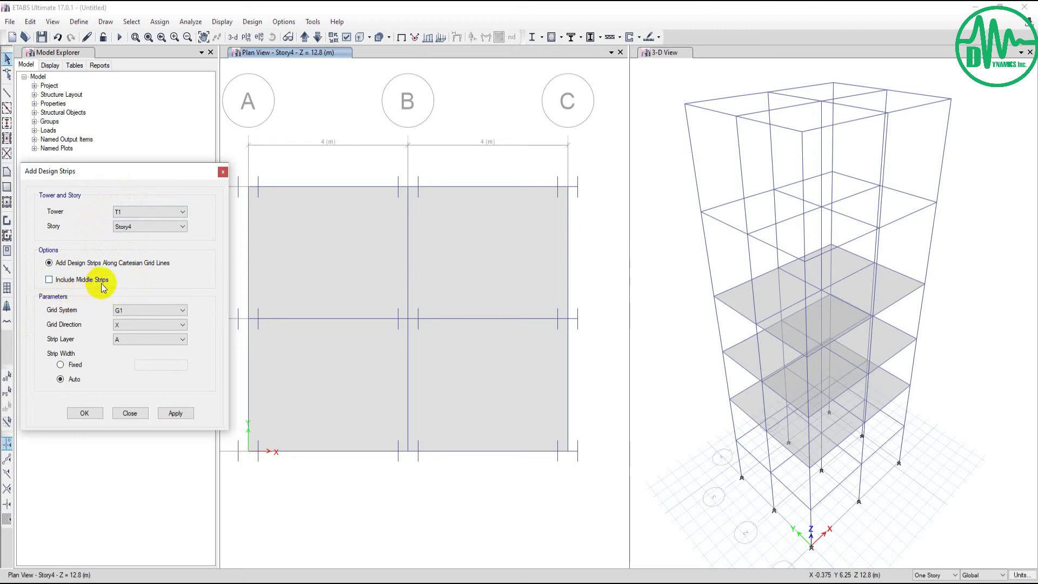
- Tick Include Middle Strips along grid direction X
{"action": "middle_click_drag", "start_coordinate": [376, 292], "coordinate": [401, 280]}
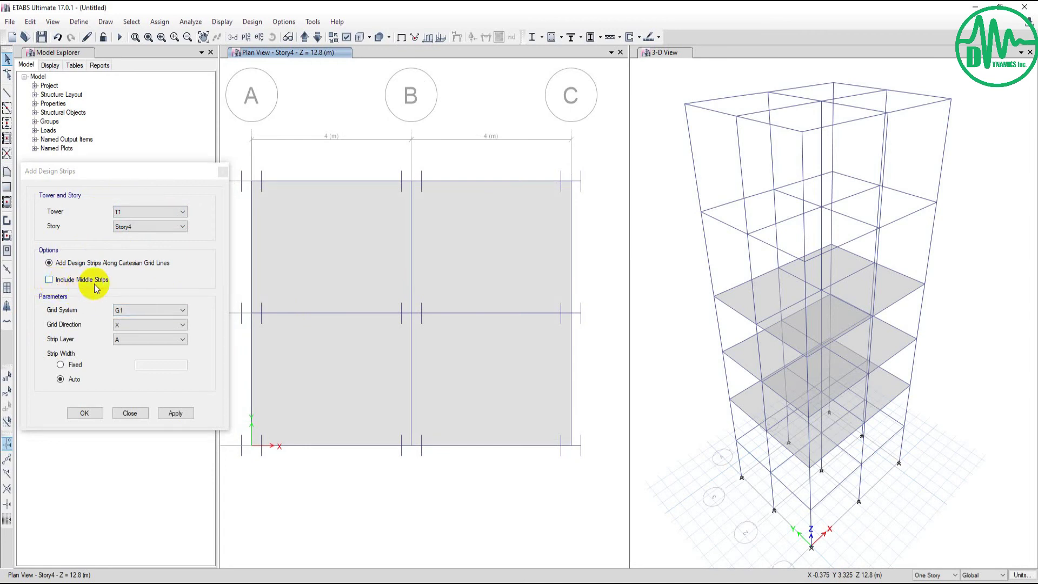
{"action": "left_click", "coordinate": [150, 311]}
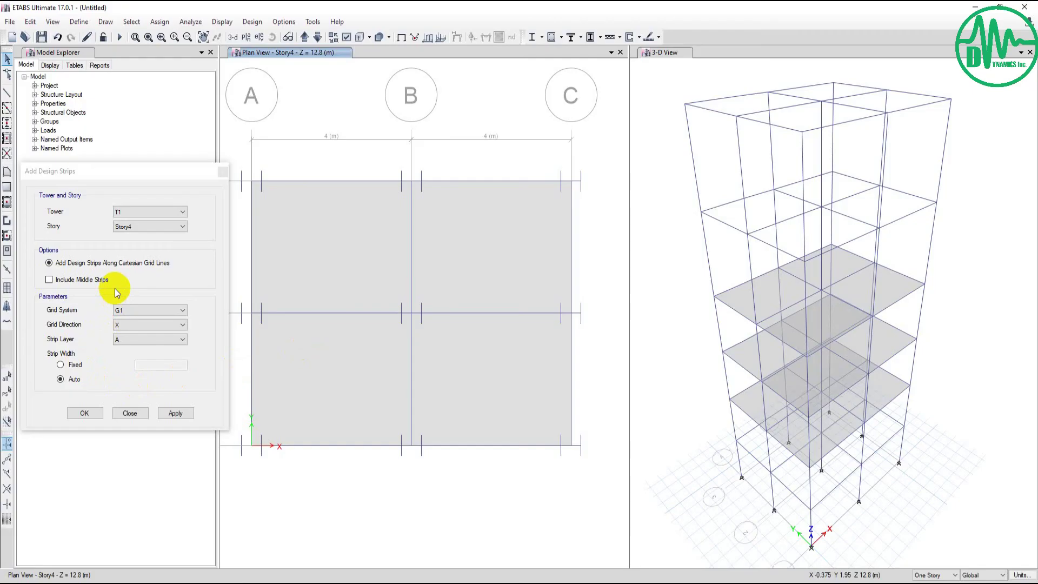
{"action": "left_click", "coordinate": [49, 280]}
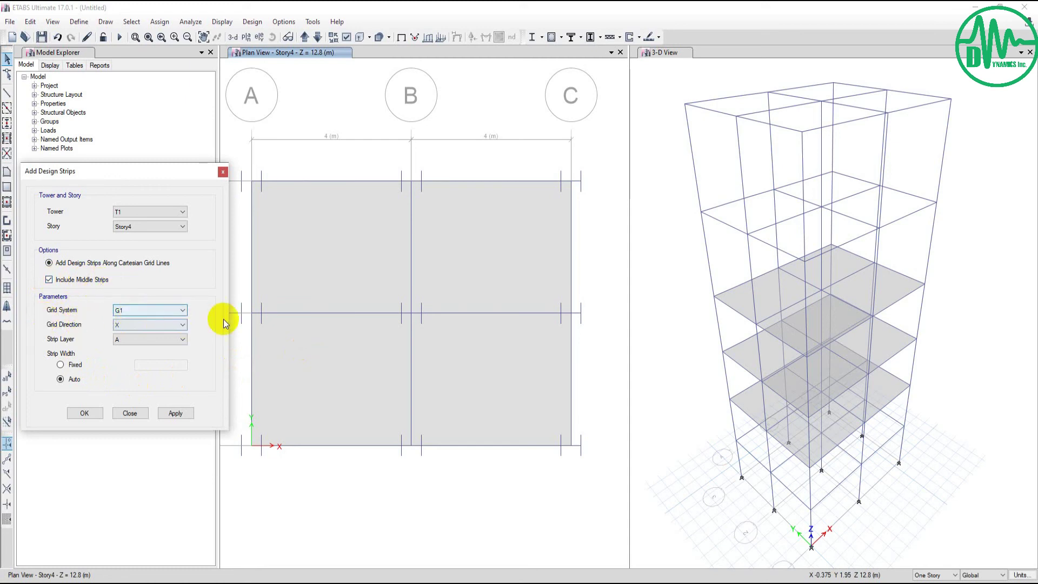
- Keep grid system G1 and strip direction X for the Story4 design strips
{"action": "middle_click_drag", "start_coordinate": [360, 303], "coordinate": [367, 296]}
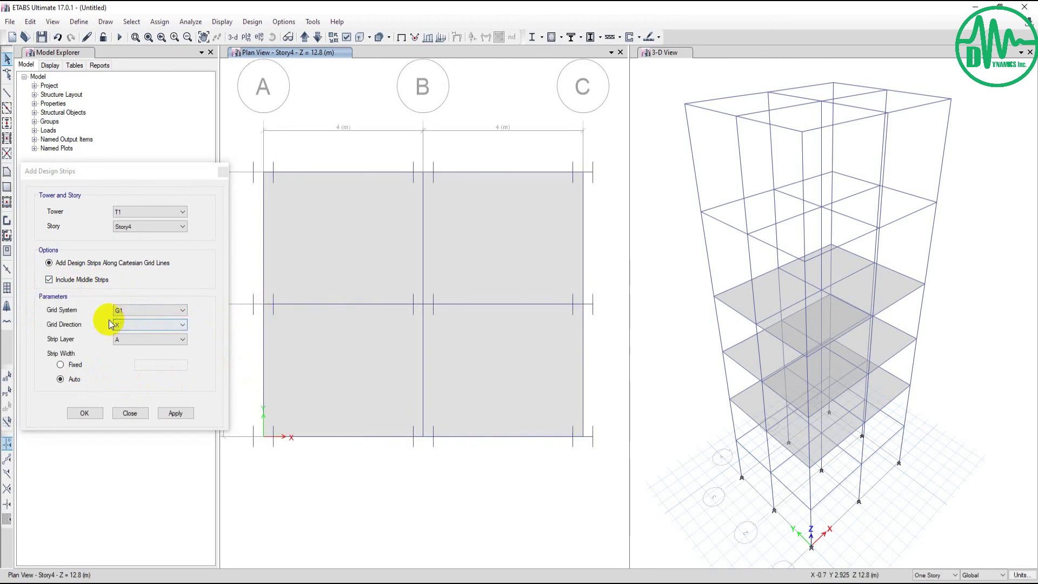
{"action": "left_click", "coordinate": [120, 310]}
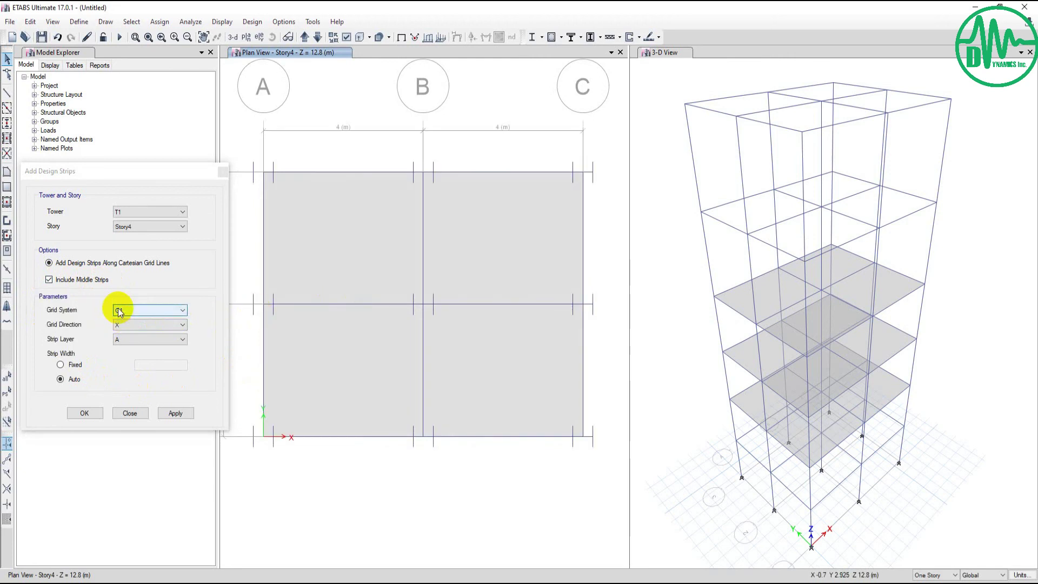
{"action": "left_click", "coordinate": [119, 312]}
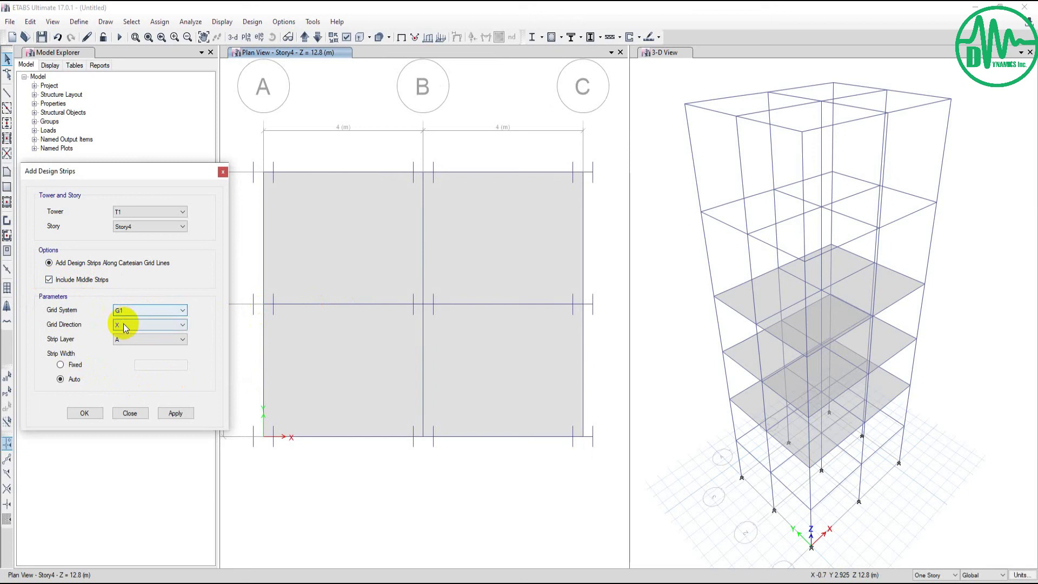
{"action": "left_click", "coordinate": [124, 326]}
{"action": "left_click", "coordinate": [127, 312]}
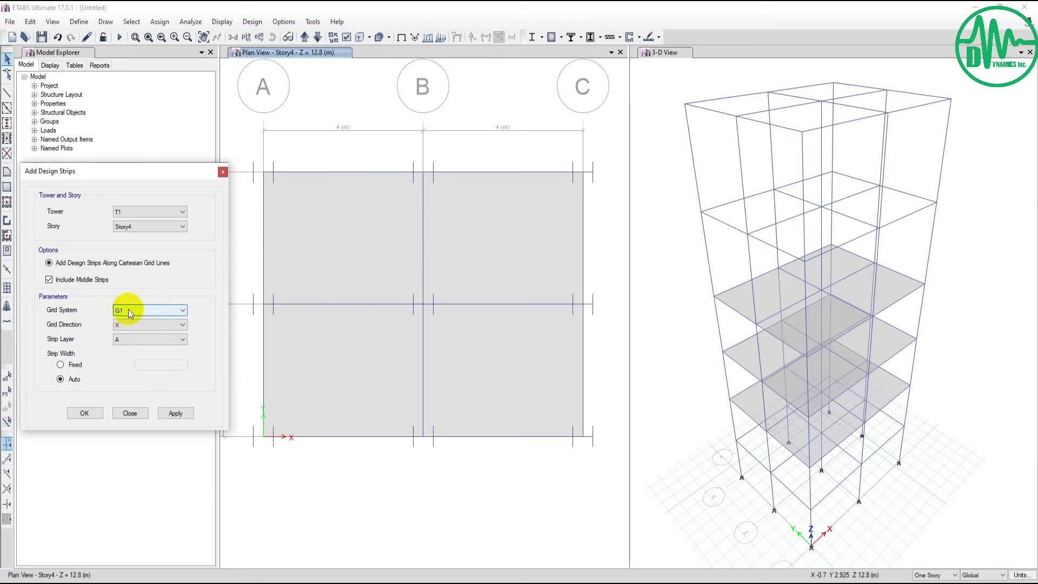
{"action": "left_click", "coordinate": [128, 309]}
{"action": "left_click", "coordinate": [130, 311]}
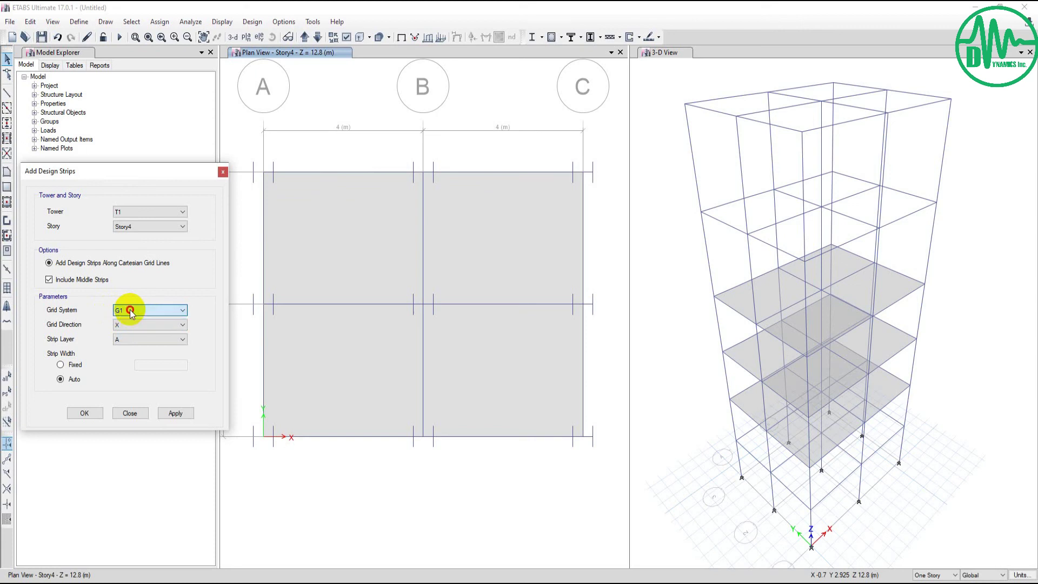
{"action": "left_click", "coordinate": [122, 325]}
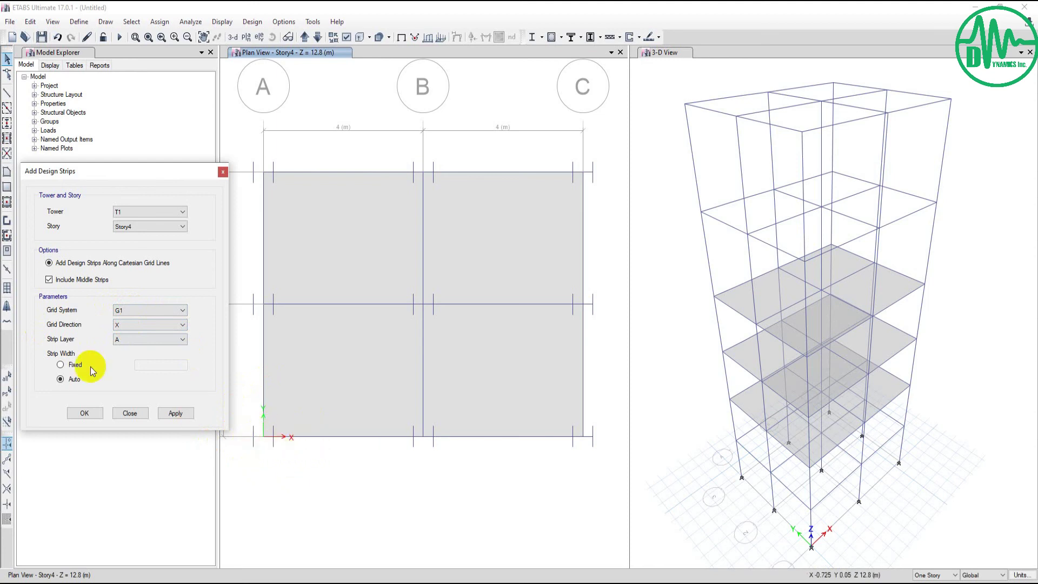
- Keep strip layer A and automatic strip width after checking the 3.6576 m fixed value
{"action": "left_click", "coordinate": [123, 339]}
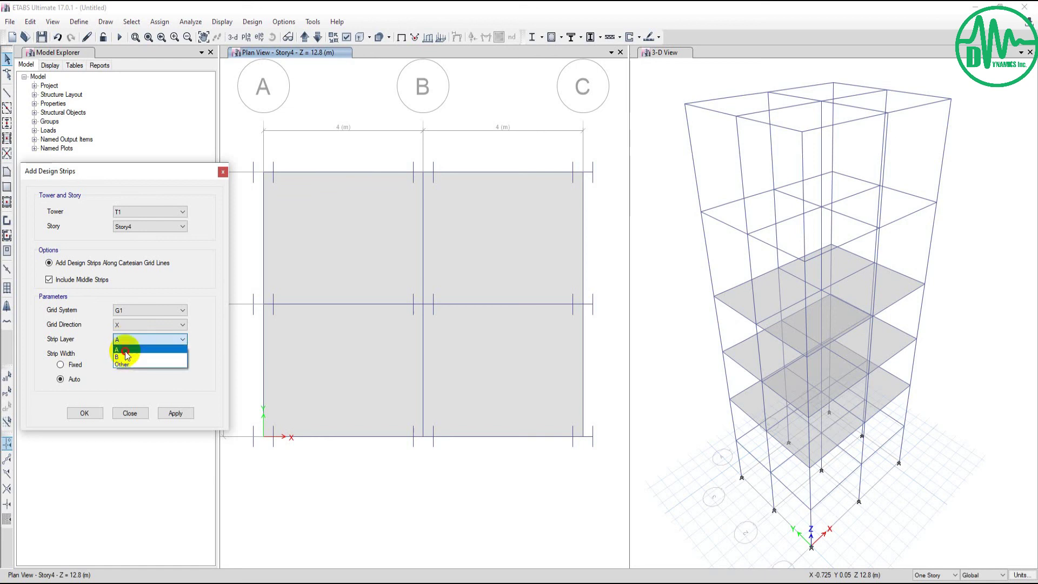
{"action": "left_click", "coordinate": [125, 351]}
{"action": "left_click", "coordinate": [131, 361]}
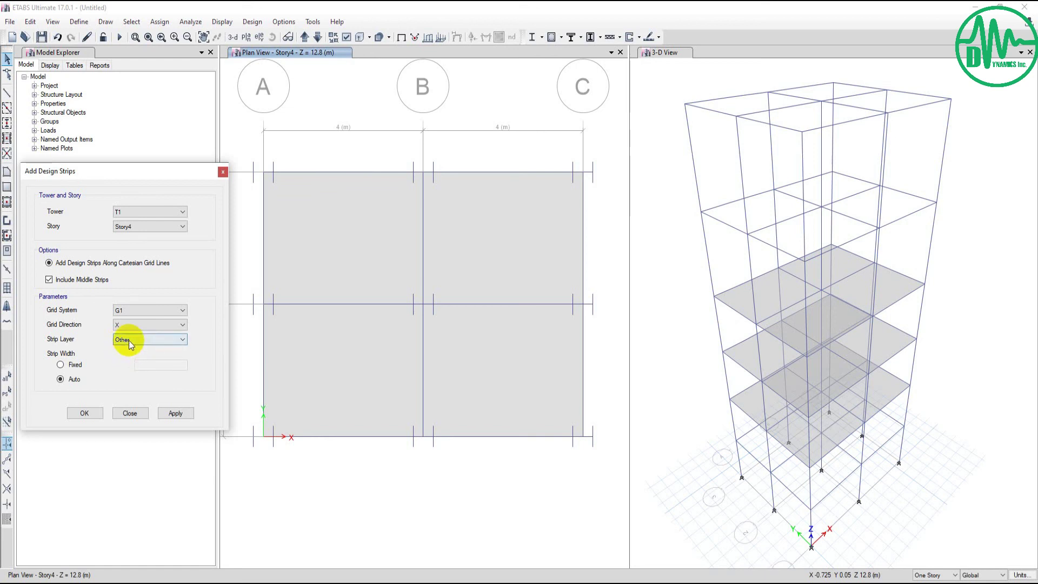
{"action": "left_click", "coordinate": [129, 340]}
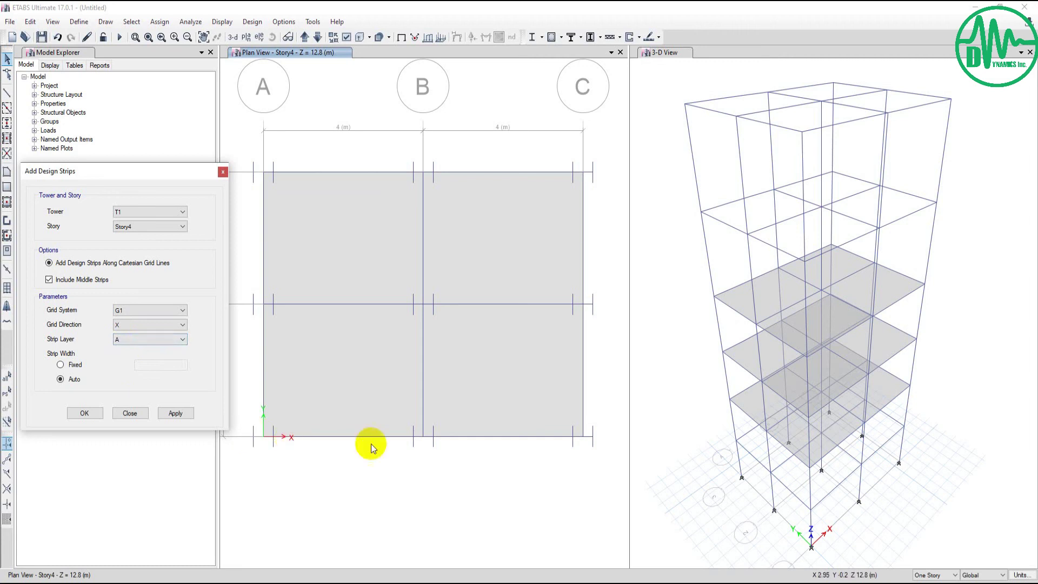
{"action": "left_click", "coordinate": [62, 364]}
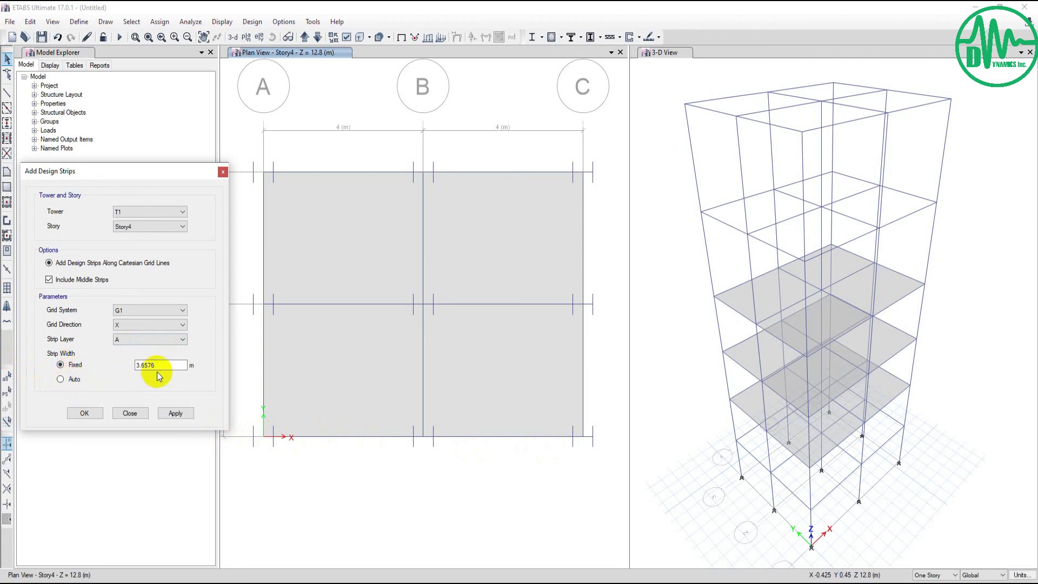
{"action": "left_click_drag", "start_coordinate": [155, 364], "coordinate": [137, 365]}
{"action": "left_click", "coordinate": [60, 380]}
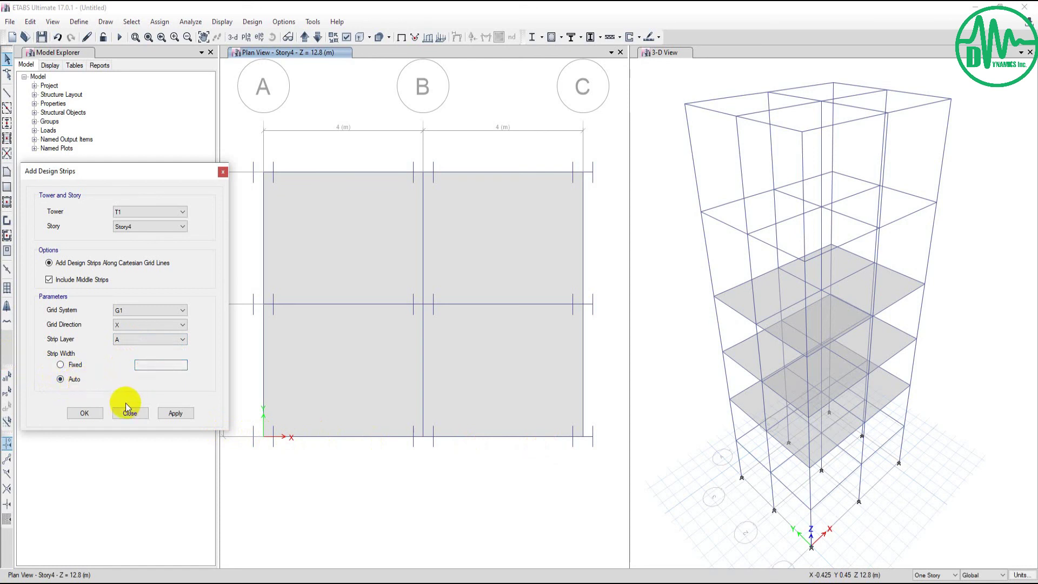
- Apply to generate the X-direction column and middle strips on the Story4 slab
{"action": "left_click", "coordinate": [173, 414]}
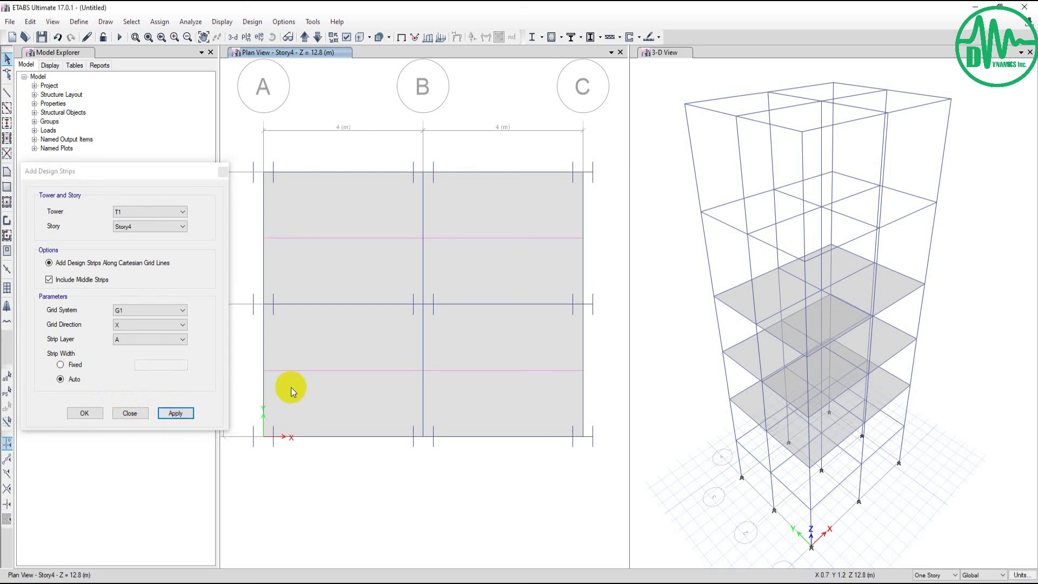
{"action": "scroll", "coordinate": [292, 389], "scroll_direction": "down", "scroll_amount": 3}
{"action": "scroll", "coordinate": [292, 388], "scroll_direction": "up", "scroll_amount": 1}
{"action": "middle_click_drag", "start_coordinate": [334, 380], "coordinate": [380, 370]}
{"action": "scroll", "coordinate": [353, 373], "scroll_direction": "up", "scroll_amount": 3}
{"action": "scroll", "coordinate": [381, 370], "scroll_direction": "up", "scroll_amount": 1}
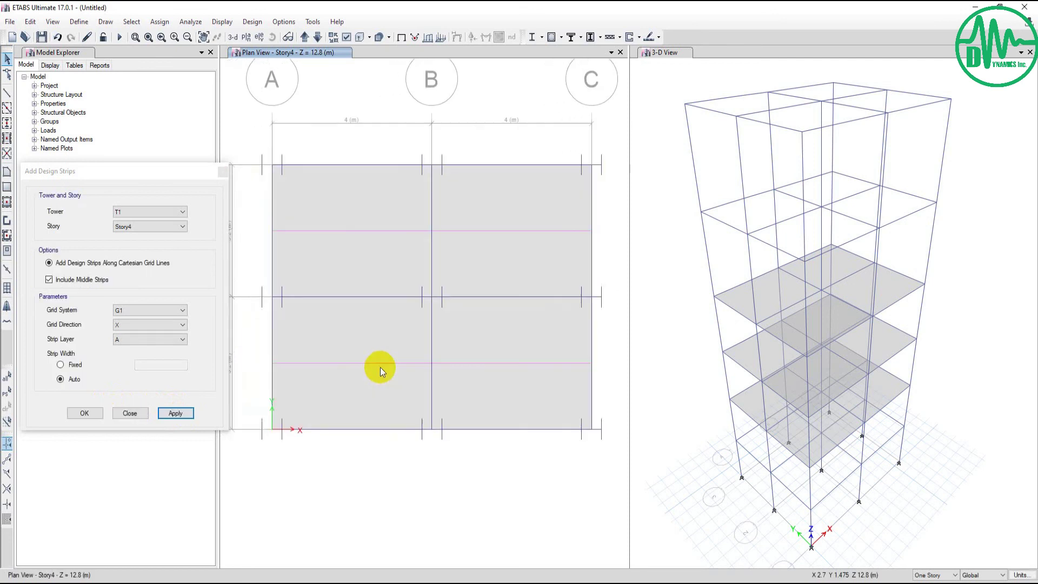
{"action": "scroll", "coordinate": [381, 368], "scroll_direction": "down", "scroll_amount": 3}
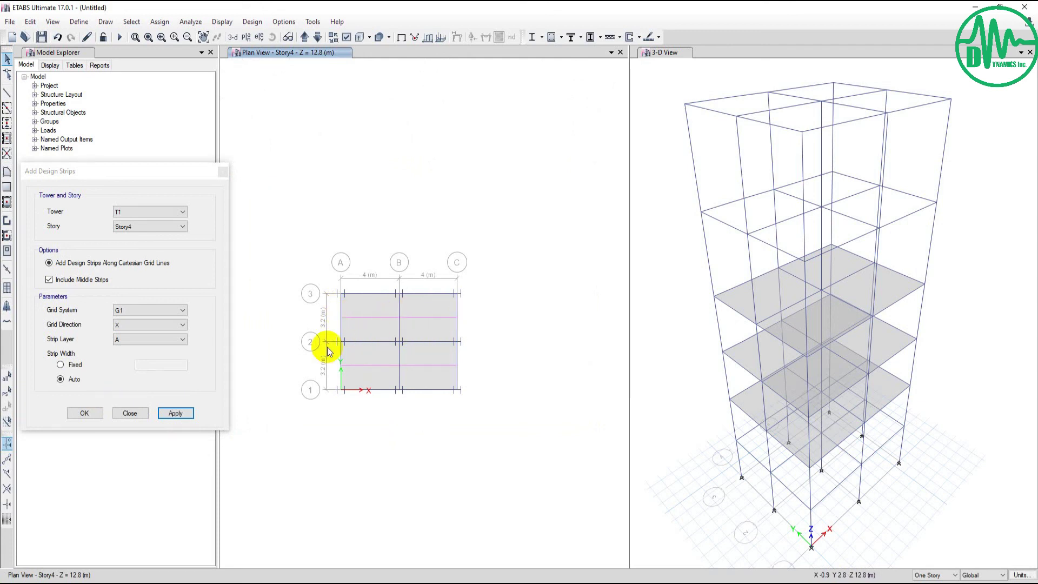
{"action": "middle_click_drag", "start_coordinate": [329, 350], "coordinate": [314, 332]}
{"action": "scroll", "coordinate": [352, 335], "scroll_direction": "up", "scroll_amount": 5}
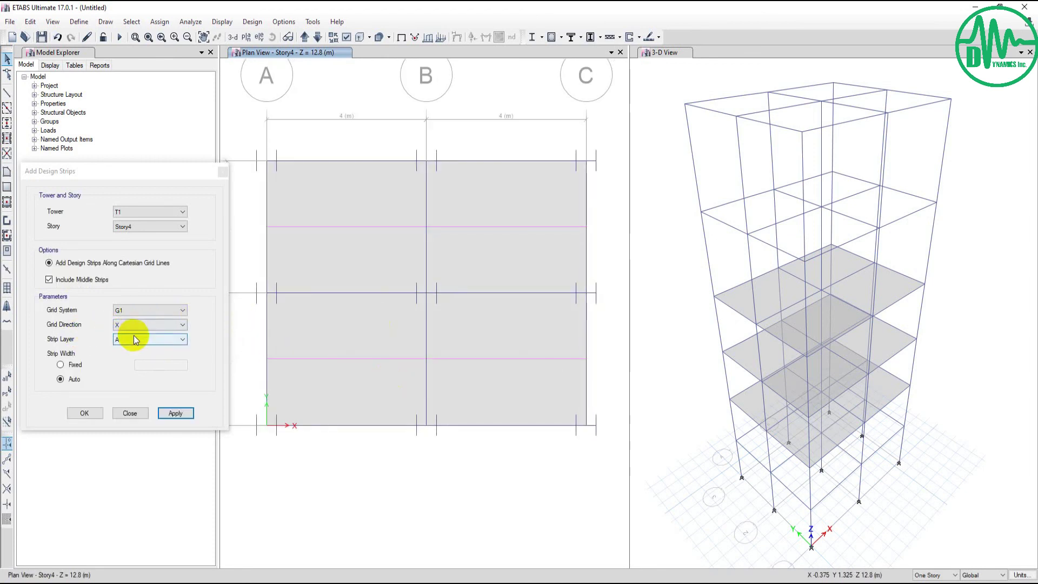
- Generate Y-direction design strips on layer B across the Story4 slab
{"action": "left_click", "coordinate": [124, 324]}
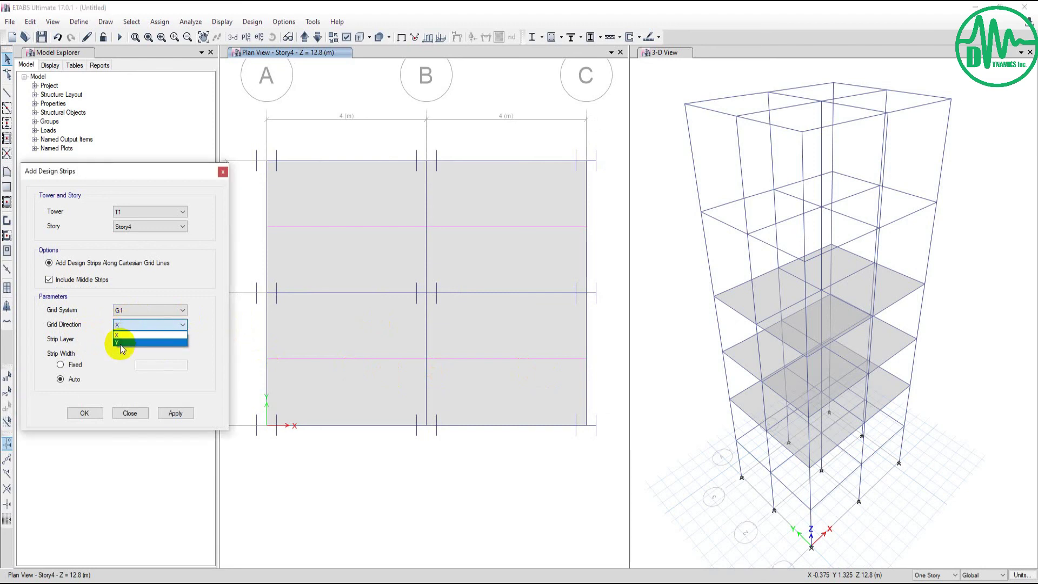
{"action": "left_click", "coordinate": [121, 343]}
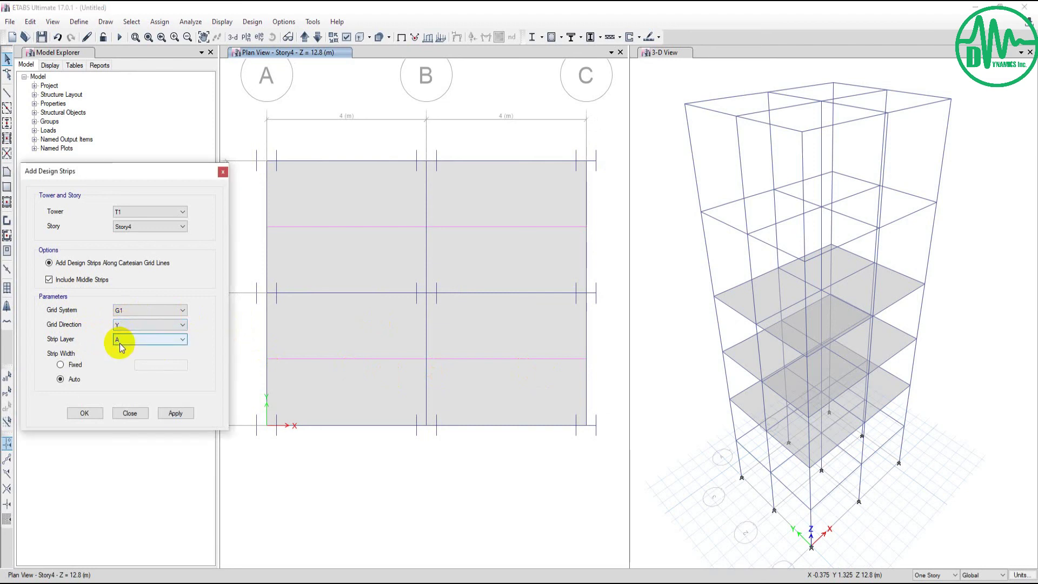
{"action": "left_click", "coordinate": [120, 341]}
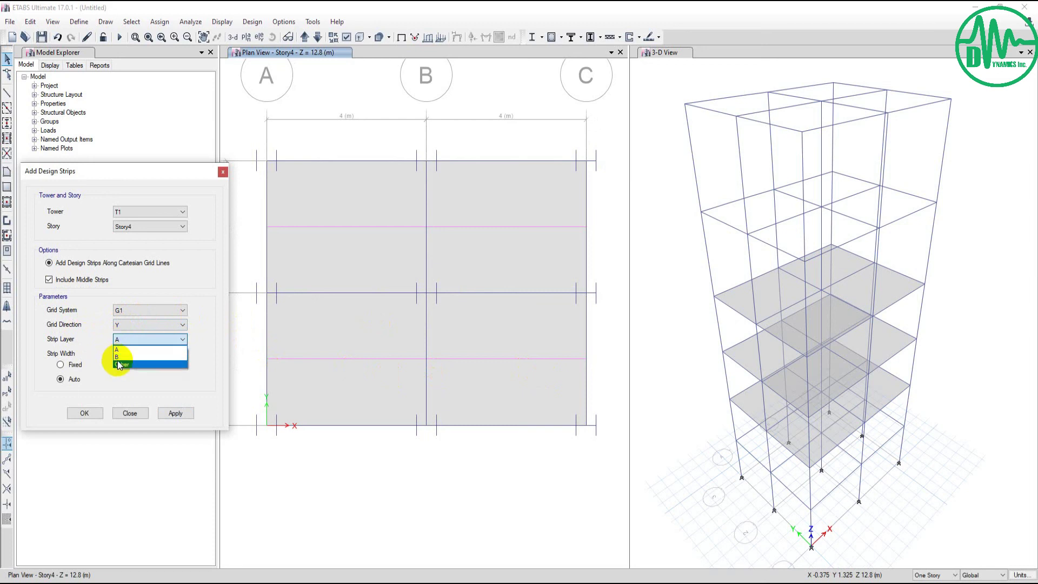
{"action": "left_click", "coordinate": [120, 362]}
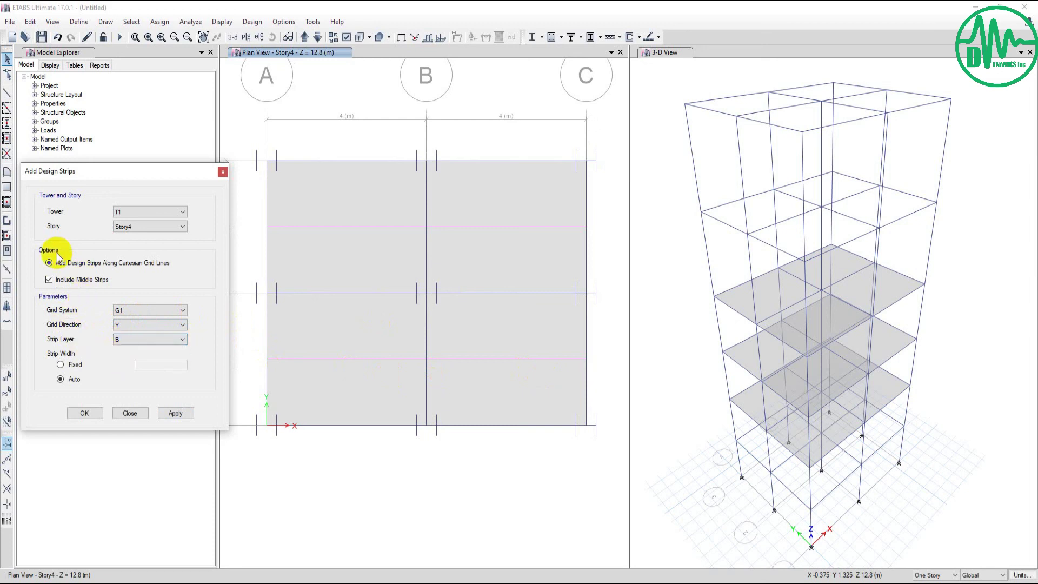
{"action": "left_click", "coordinate": [176, 414]}
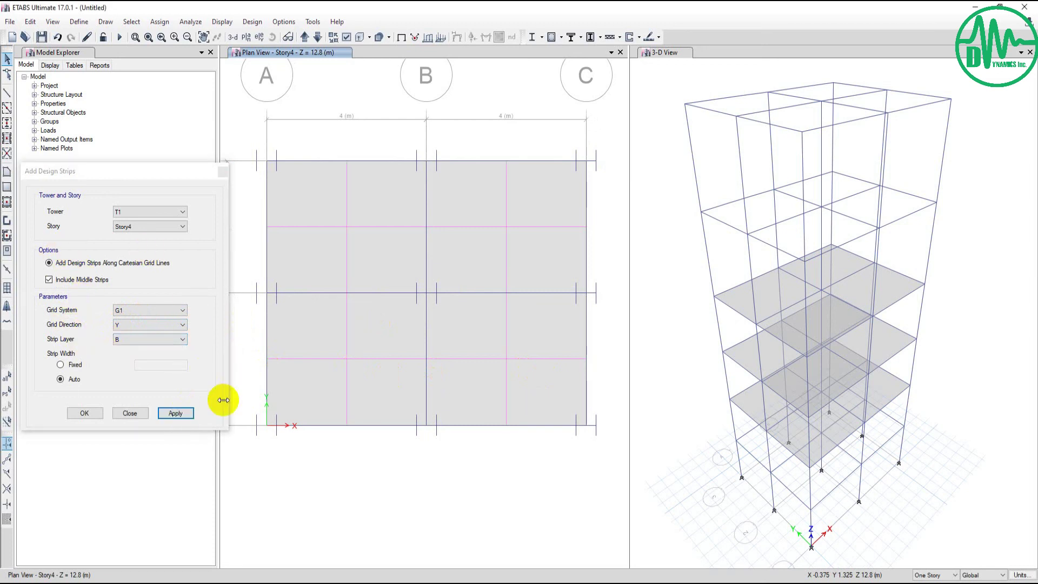
{"action": "scroll", "coordinate": [342, 379], "scroll_direction": "down", "scroll_amount": 3}
{"action": "scroll", "coordinate": [372, 369], "scroll_direction": "up", "scroll_amount": 3}
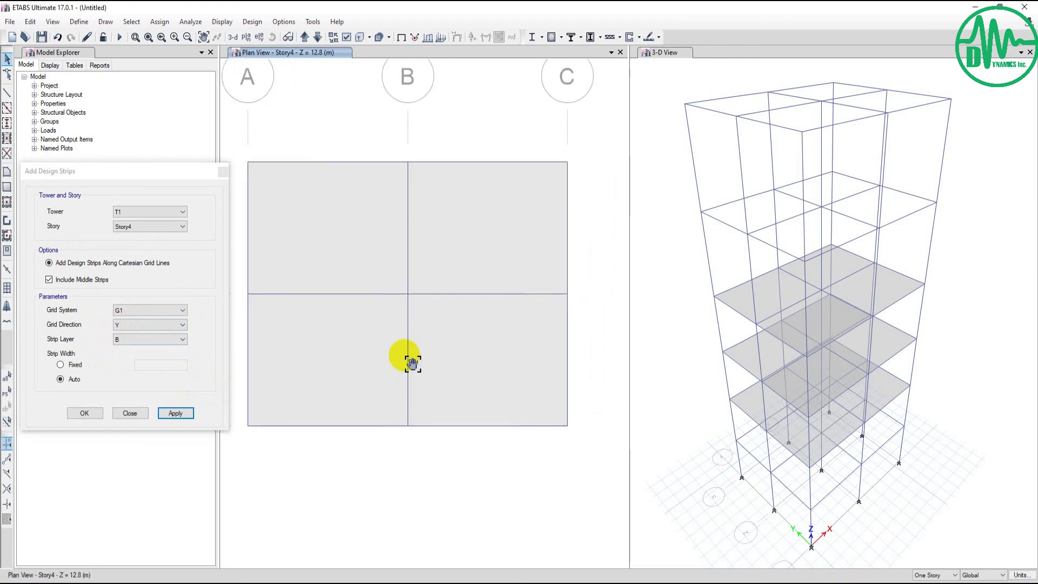
{"action": "scroll", "coordinate": [405, 365], "scroll_direction": "up", "scroll_amount": 2}
{"action": "scroll", "coordinate": [414, 369], "scroll_direction": "up", "scroll_amount": 2}
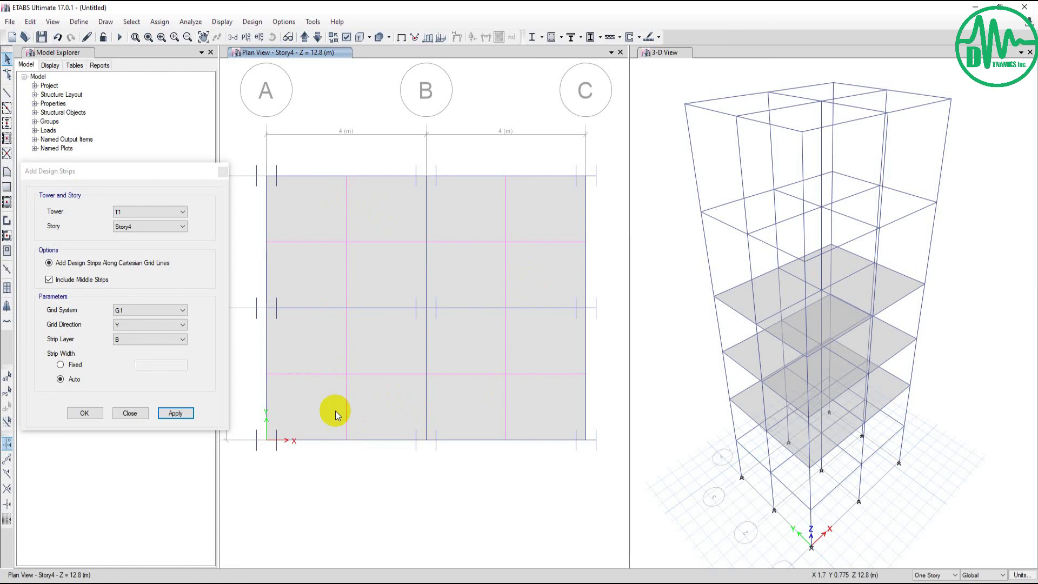
- Check the grid line 2 beams in plan and clear the selection
{"action": "left_click", "coordinate": [306, 311]}
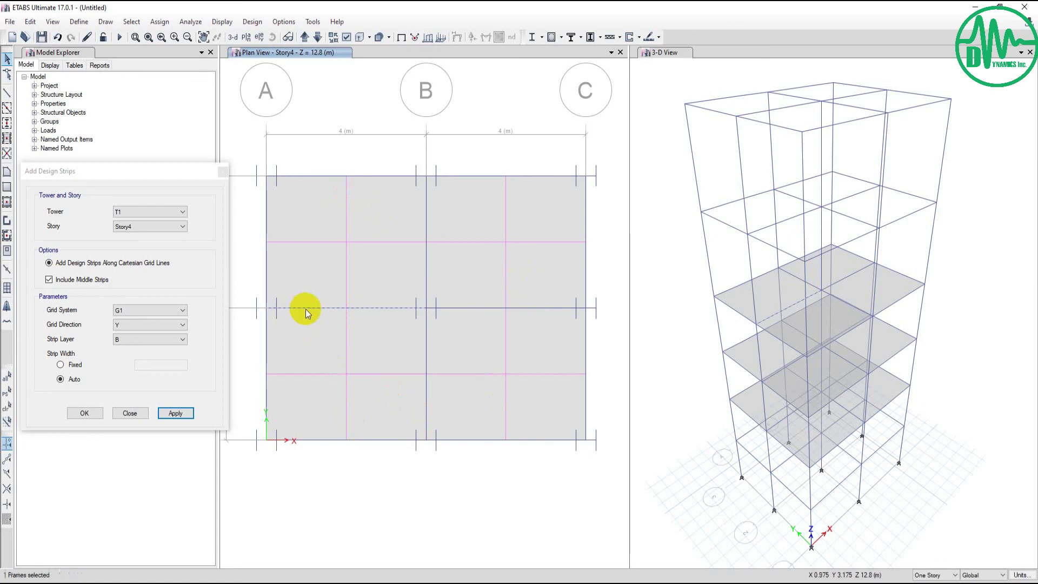
{"action": "left_click", "coordinate": [314, 310]}
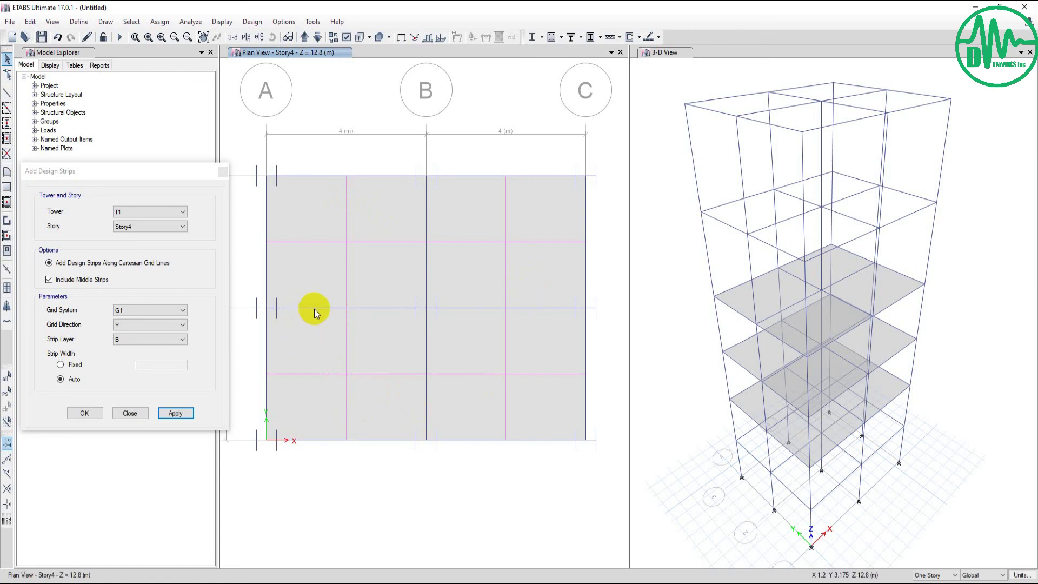
{"action": "left_click", "coordinate": [366, 309]}
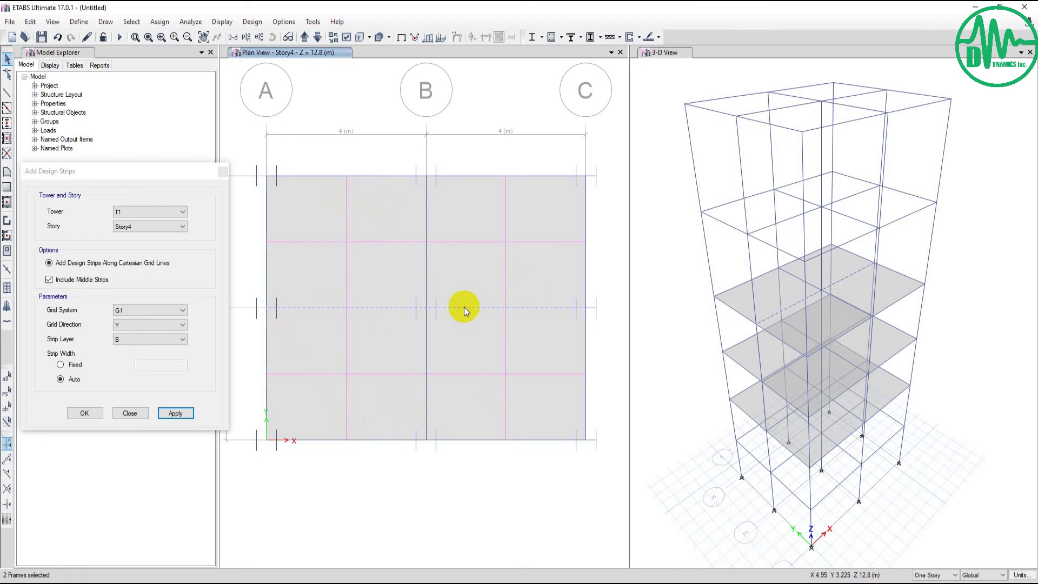
{"action": "key", "text": "Escape"}
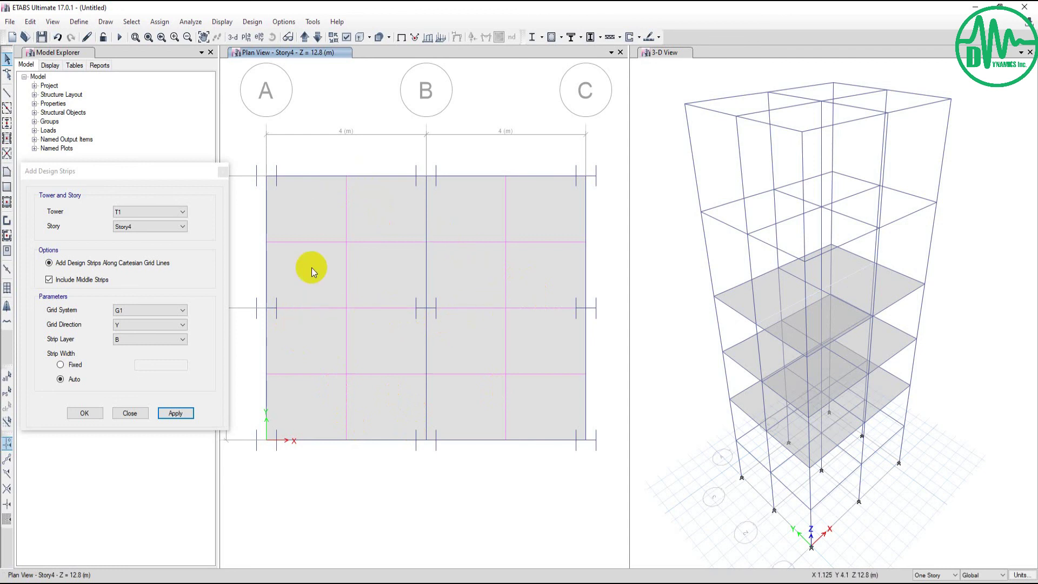
{"action": "scroll", "coordinate": [312, 305], "scroll_direction": "up", "scroll_amount": 1}
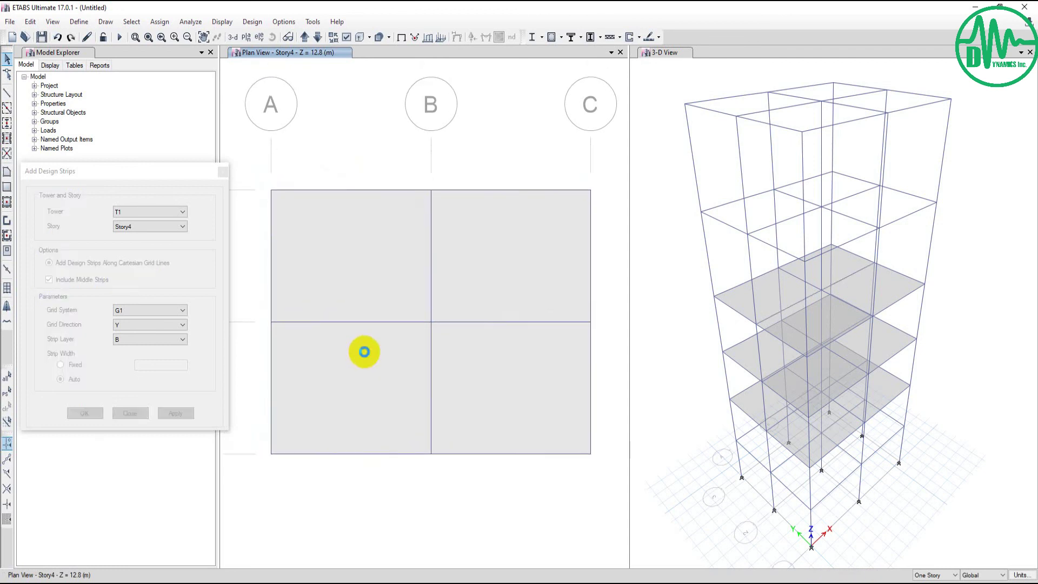
{"action": "left_click_drag", "start_coordinate": [149, 172], "coordinate": [155, 156]}
{"action": "left_click", "coordinate": [332, 309]}
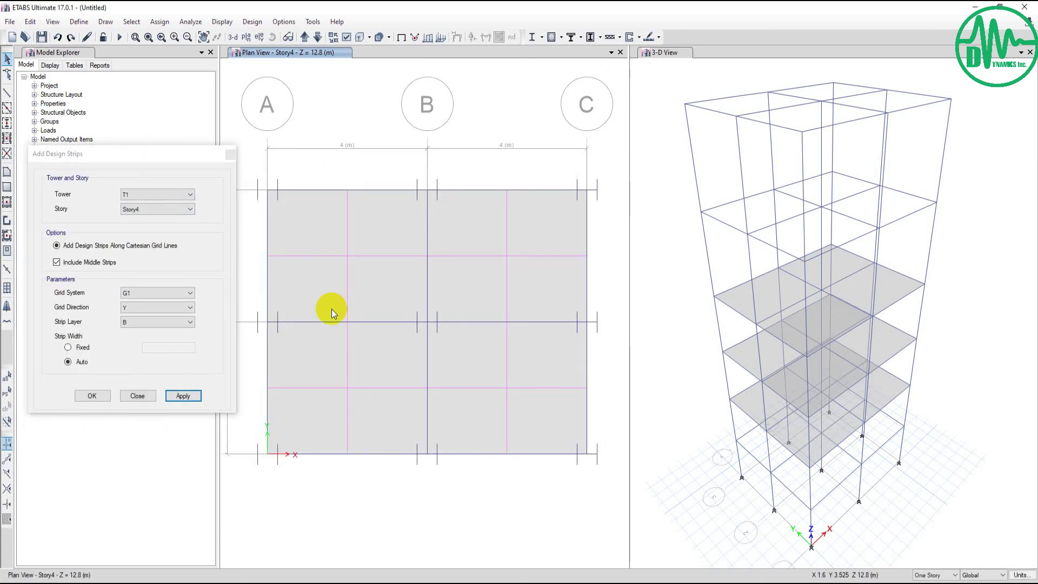
- Select the four design strips to check them, then accept the strip setup with OK
{"action": "left_click", "coordinate": [376, 388]}
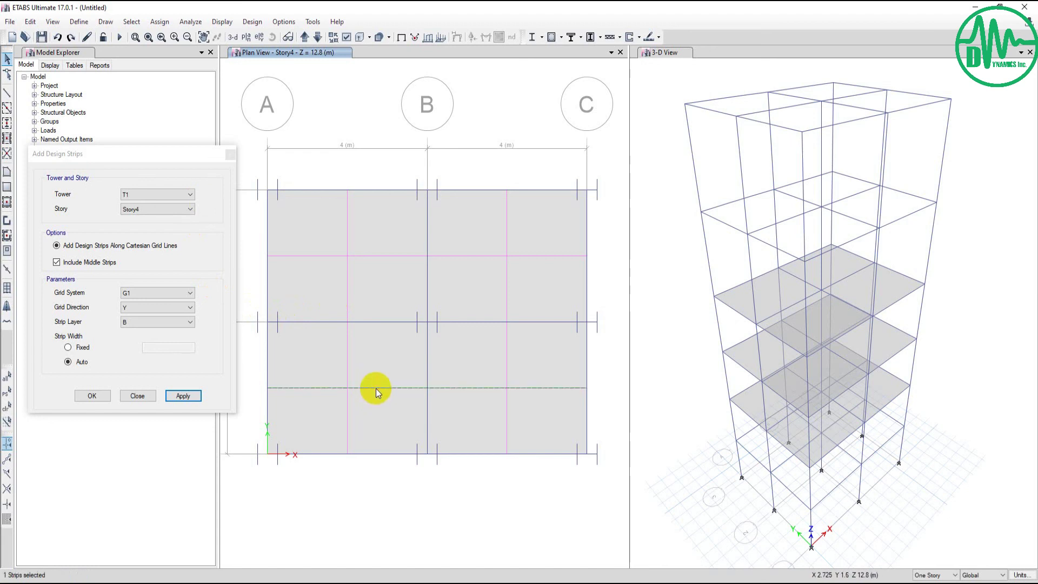
{"action": "left_click", "coordinate": [507, 364], "text": "ctrl"}
{"action": "left_click", "coordinate": [500, 268], "text": "ctrl"}
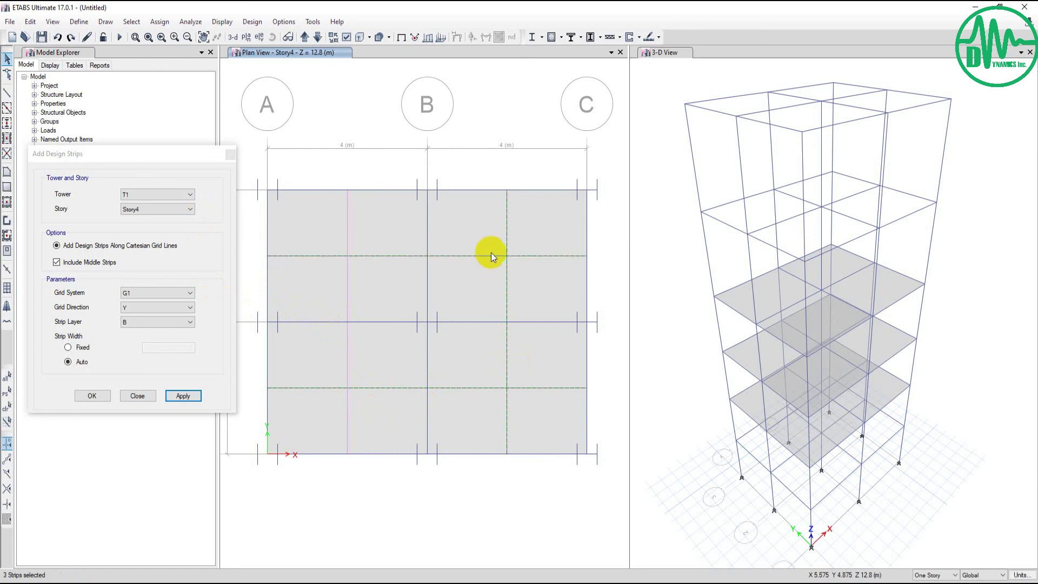
{"action": "left_click", "coordinate": [350, 354], "text": "ctrl"}
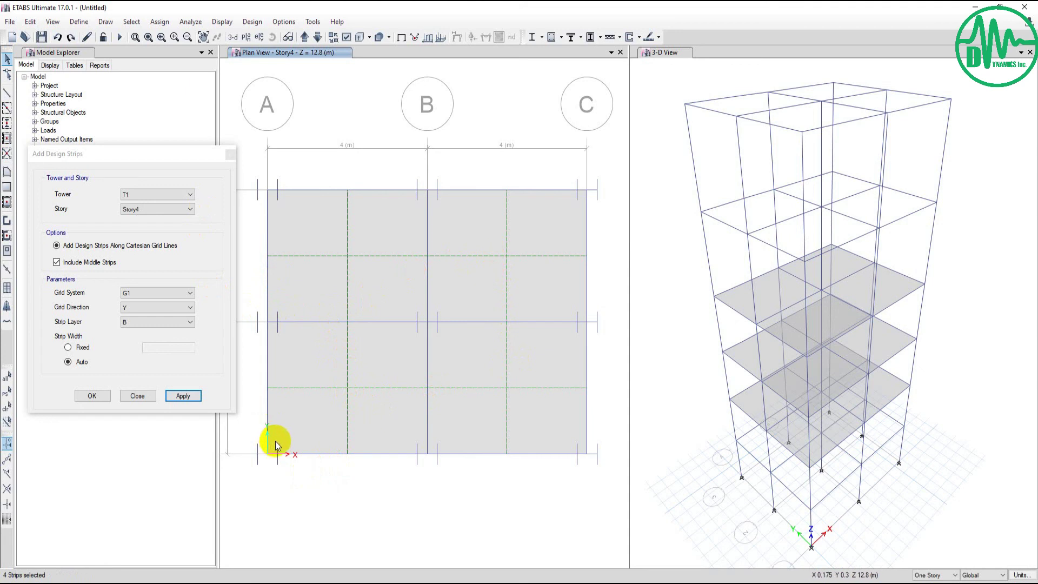
{"action": "left_click", "coordinate": [93, 396]}
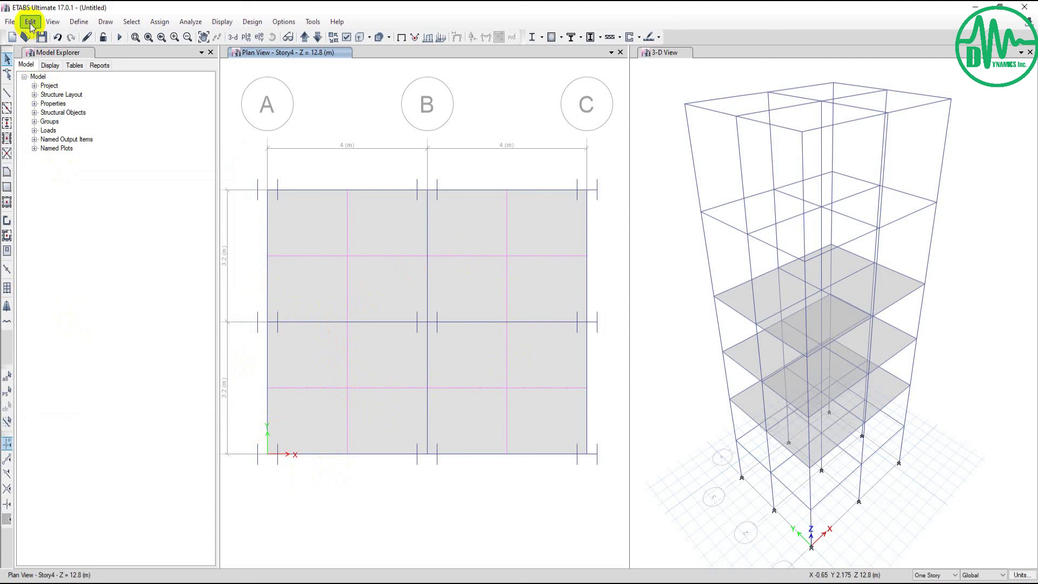
{"action": "left_click", "coordinate": [30, 21]}
{"action": "left_click", "coordinate": [50, 199]}
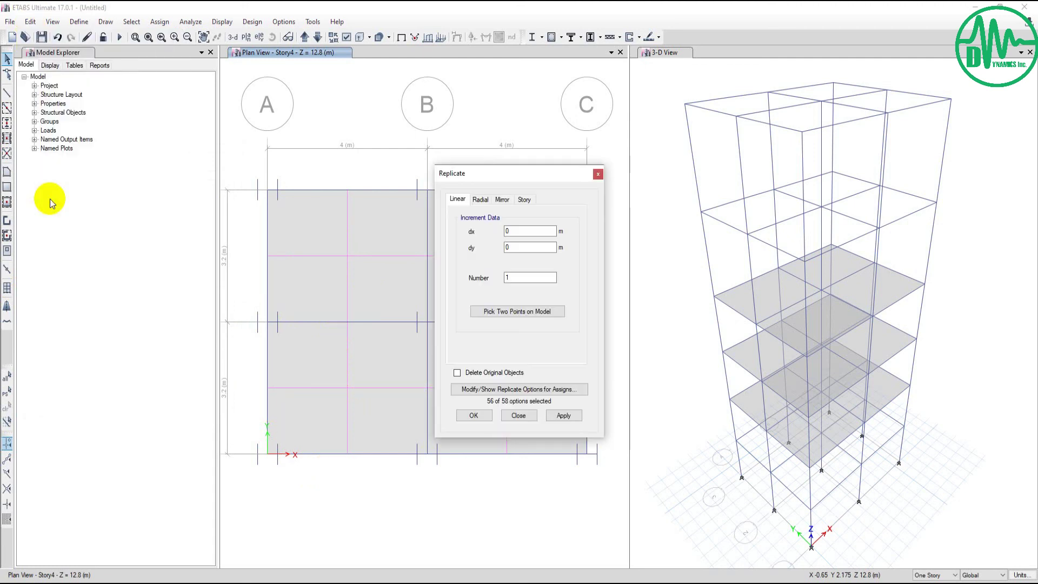
{"action": "left_click", "coordinate": [524, 200]}
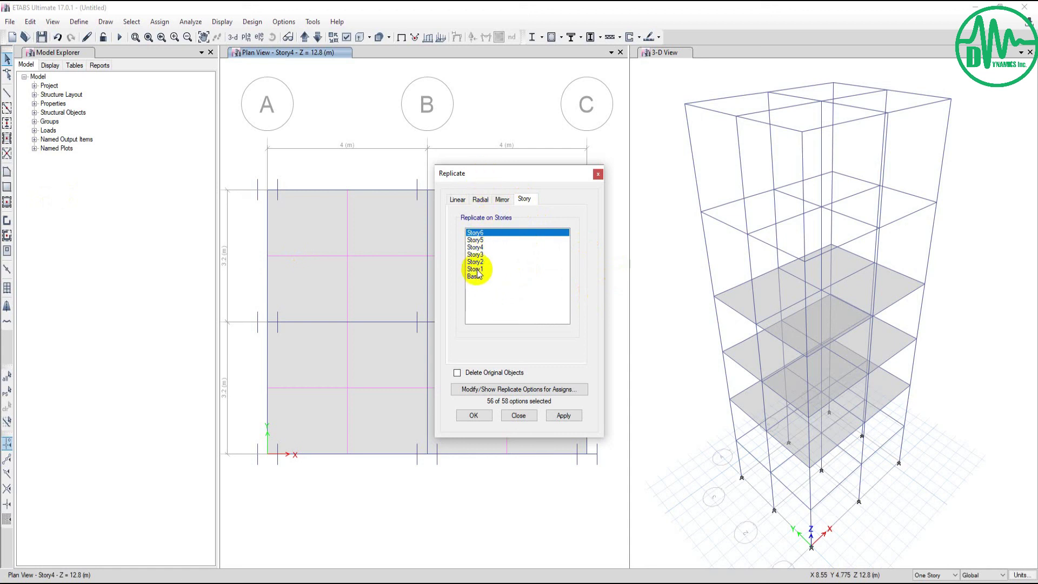
{"action": "left_click", "coordinate": [518, 416]}
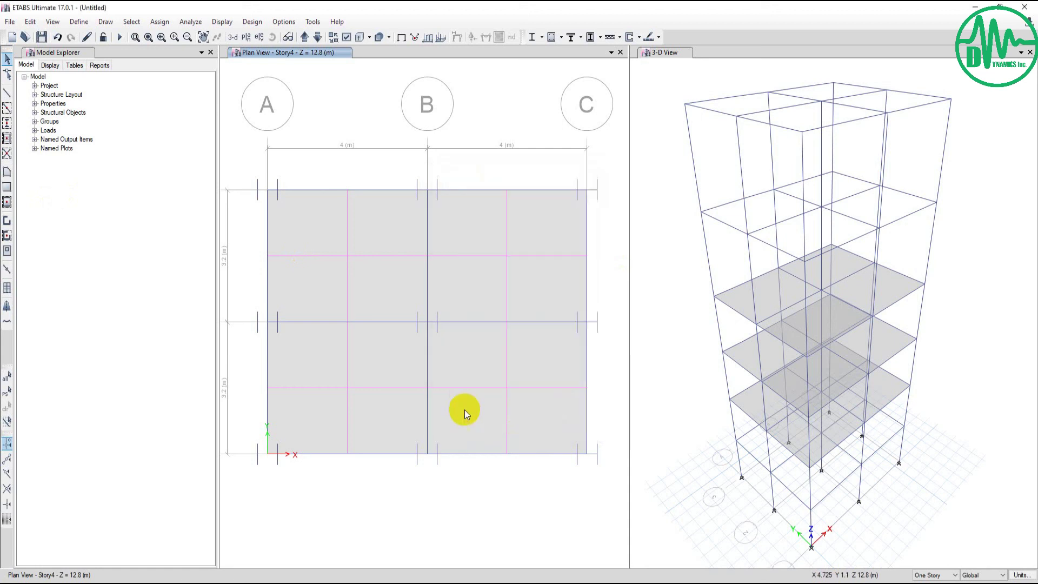